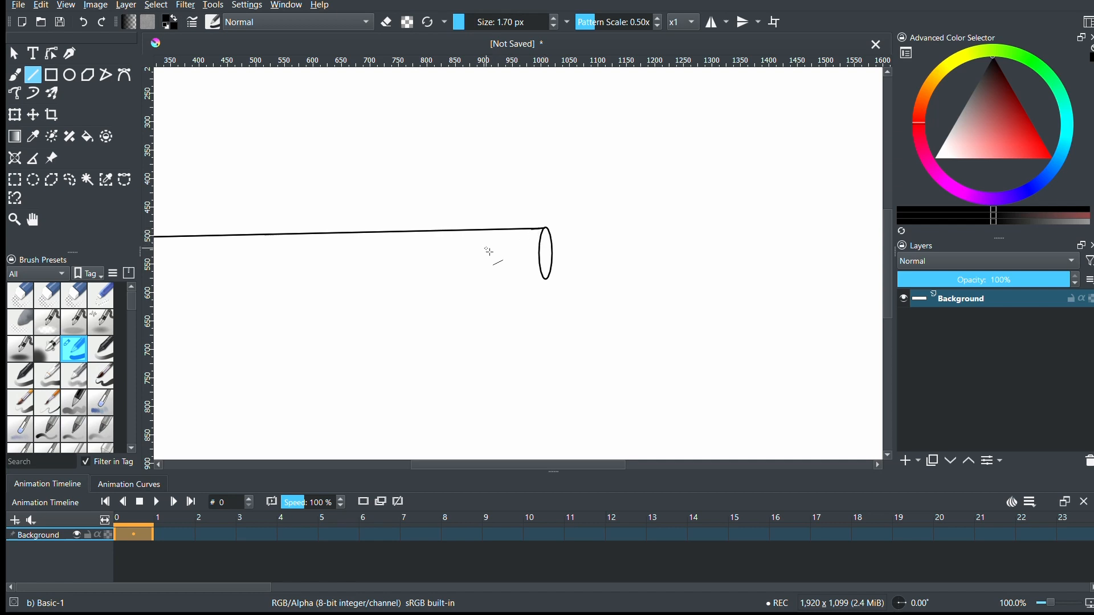
- Draw a straight lower edge from the ellipse's bottom leftward beneath the existing upper line, forming the long cylinder's body
{"action": "left_click_drag", "start_coordinate": [1052, 603], "coordinate": [1049, 603]}
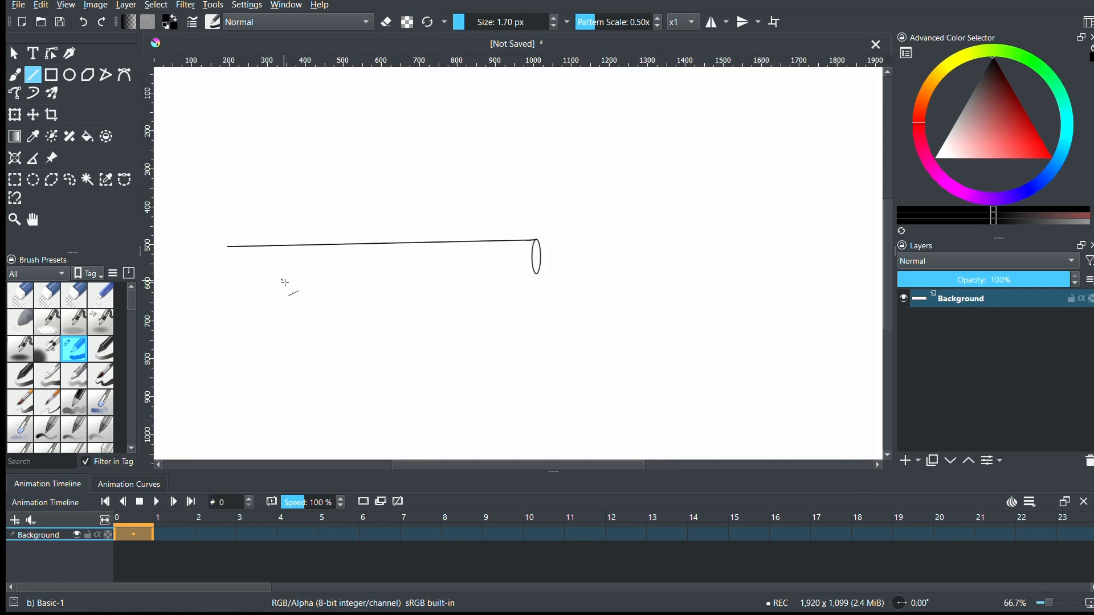
{"action": "left_click_drag", "start_coordinate": [531, 280], "coordinate": [542, 277]}
{"action": "key", "text": "ctrl+z"}
{"action": "left_click_drag", "start_coordinate": [231, 294], "coordinate": [226, 287]}
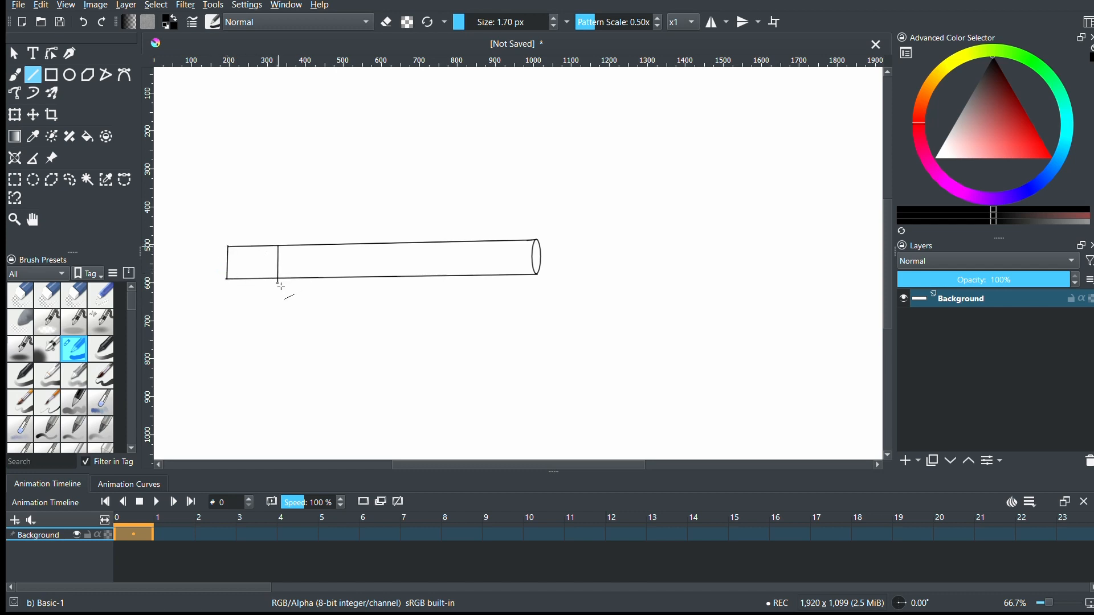
- Replace the straight vertical end lines with a narrow ellipse that closes the cylinder's left end
{"action": "left_click_drag", "start_coordinate": [301, 246], "coordinate": [300, 279]}
{"action": "left_click", "coordinate": [70, 75]}
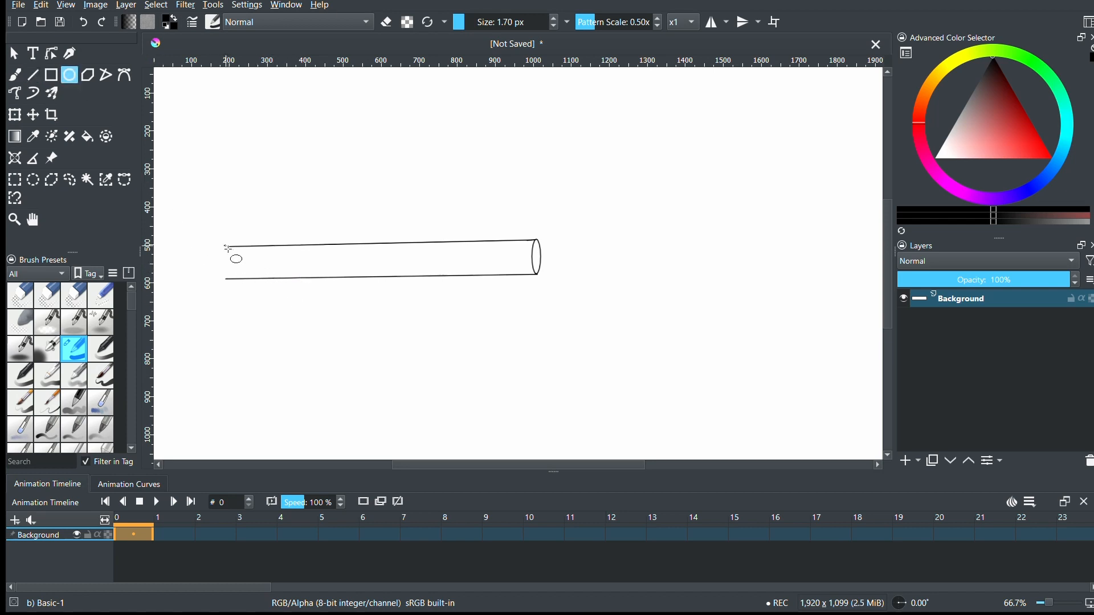
{"action": "left_click_drag", "start_coordinate": [226, 246], "coordinate": [232, 283]}
- Erase the stray line ends inside the cylinder's left ellipse with the Freehand Brush in eraser mode
{"action": "left_click_drag", "start_coordinate": [1054, 605], "coordinate": [1060, 607]}
{"action": "left_click_drag", "start_coordinate": [485, 479], "coordinate": [483, 472]}
{"action": "left_click_drag", "start_coordinate": [476, 466], "coordinate": [325, 473]}
{"action": "key", "text": "e"}
{"action": "left_click", "coordinate": [15, 74]}
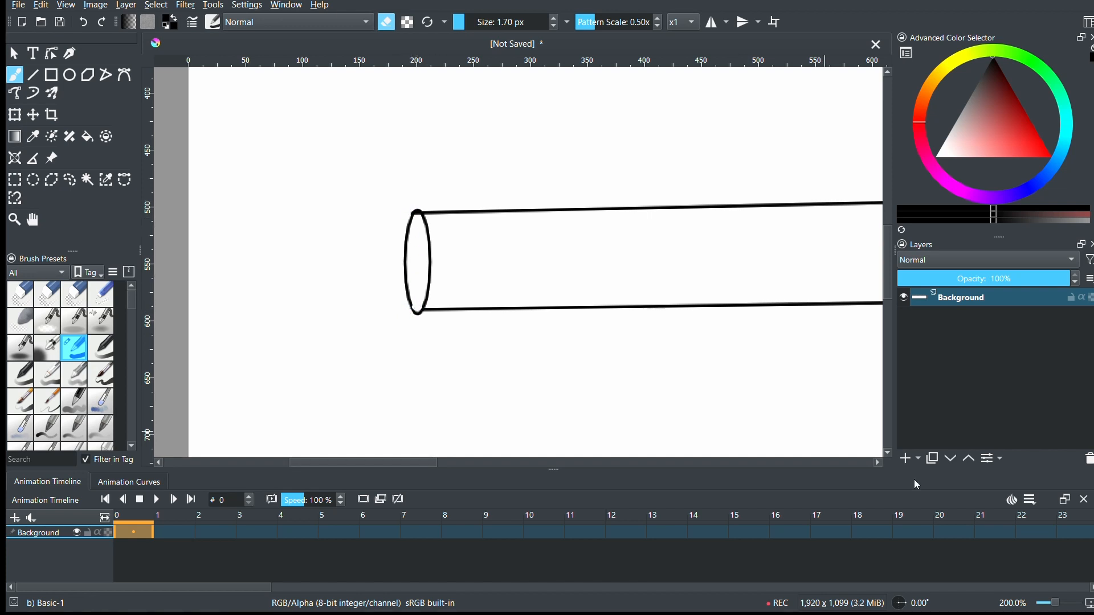
- Try drawing a dividing line across the cylinder with the Freehand Path and Line tools, undoing each attempt
{"action": "left_click_drag", "start_coordinate": [1059, 604], "coordinate": [1049, 604]}
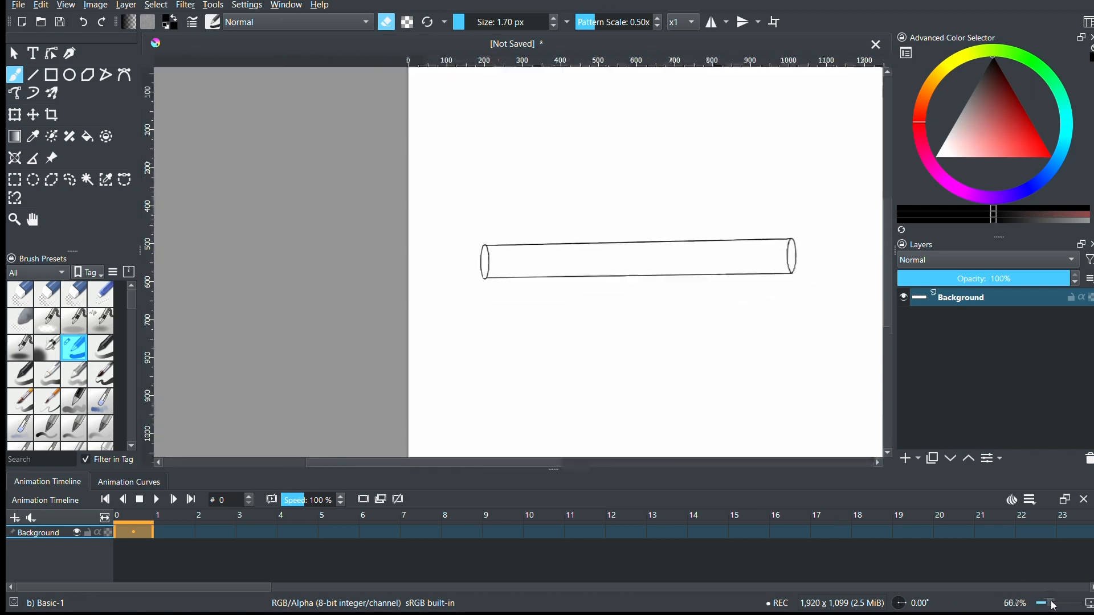
{"action": "left_click_drag", "start_coordinate": [389, 463], "coordinate": [445, 463]}
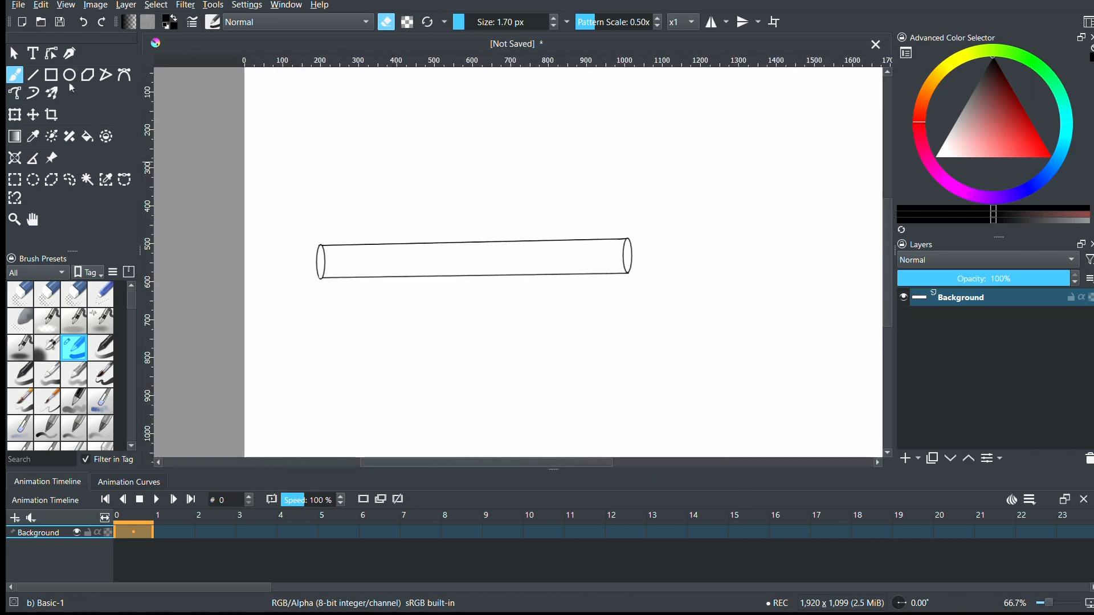
{"action": "left_click", "coordinate": [14, 93]}
{"action": "key", "text": "e"}
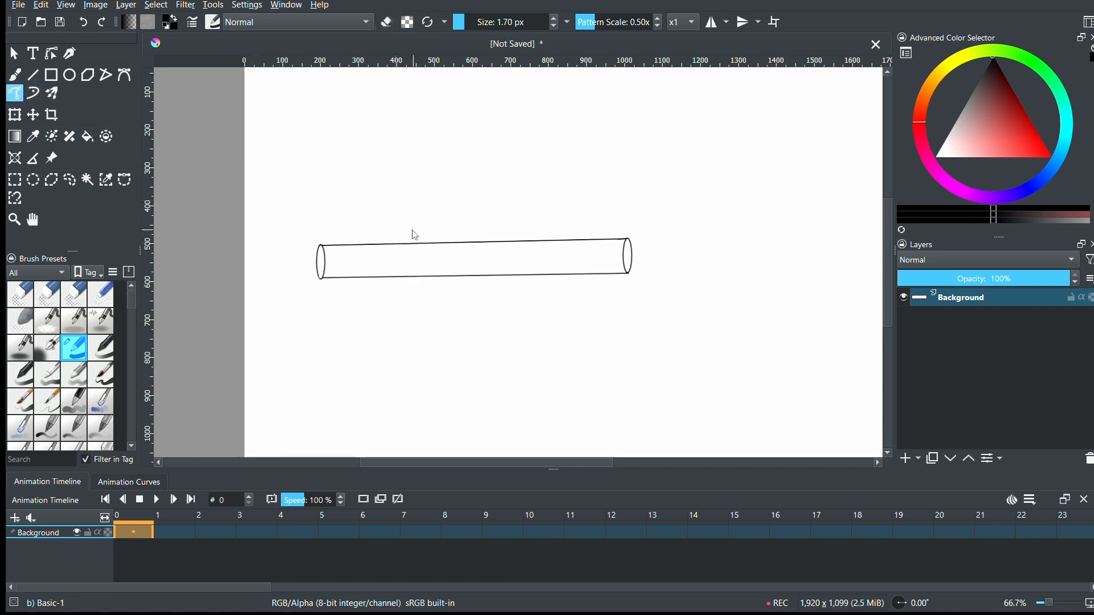
{"action": "left_click_drag", "start_coordinate": [414, 245], "coordinate": [411, 276]}
{"action": "key", "text": "ctrl+z"}
{"action": "key", "text": "ctrl+z"}
{"action": "left_click", "coordinate": [33, 74]}
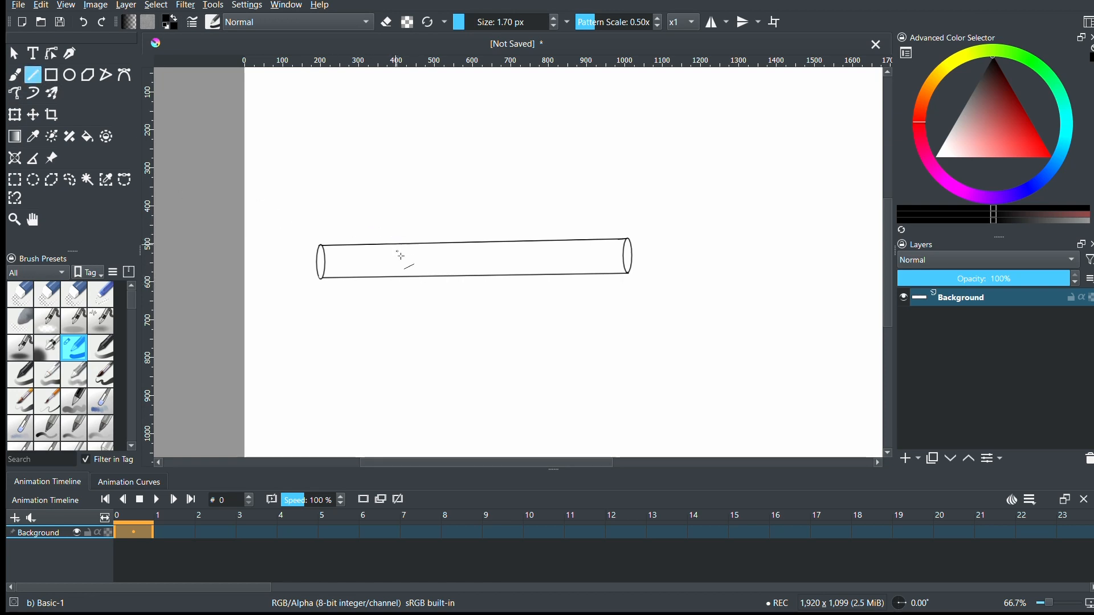
{"action": "mouse_move", "coordinate": [402, 279]}
{"action": "left_mouse_down"}
{"action": "mouse_move", "coordinate": [383, 253]}
{"action": "mouse_move", "coordinate": [392, 283]}
{"action": "left_mouse_up"}
{"action": "key", "text": "ctrl+z"}
- Draw an ellipse across the cylinder near its left end, spanning the upper and lower edges, replacing the first smaller attempt
{"action": "left_click", "coordinate": [70, 75]}
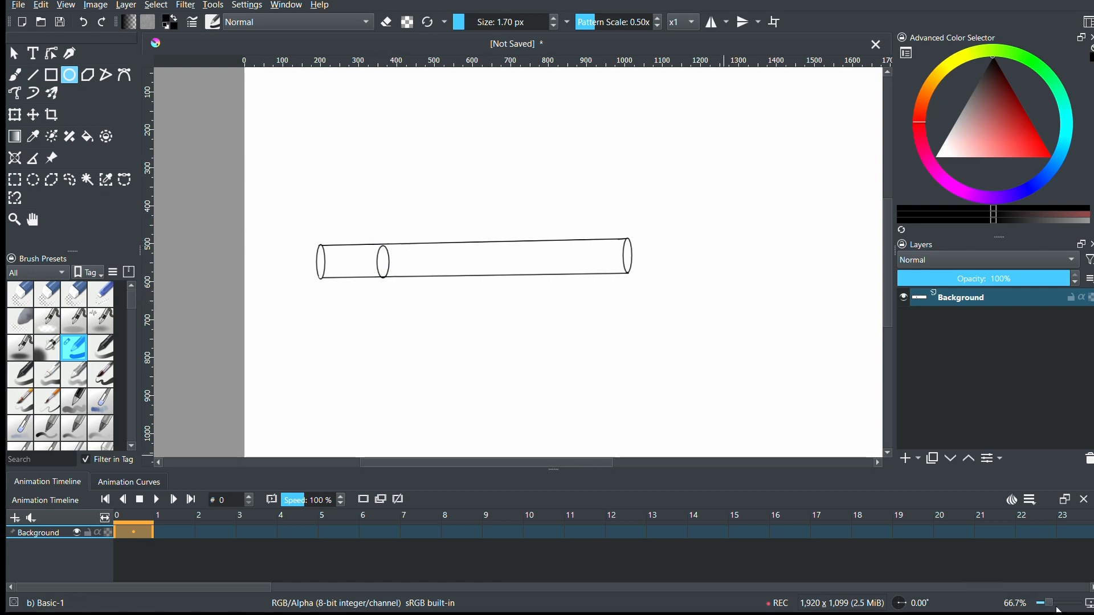
{"action": "left_click", "coordinate": [1055, 603]}
{"action": "key", "text": "ctrl+z"}
{"action": "left_click_drag", "start_coordinate": [221, 225], "coordinate": [260, 293]}
- Erase the left half of the inner ellipse so that only its right arc divides the cylinder
{"action": "key", "text": "e"}
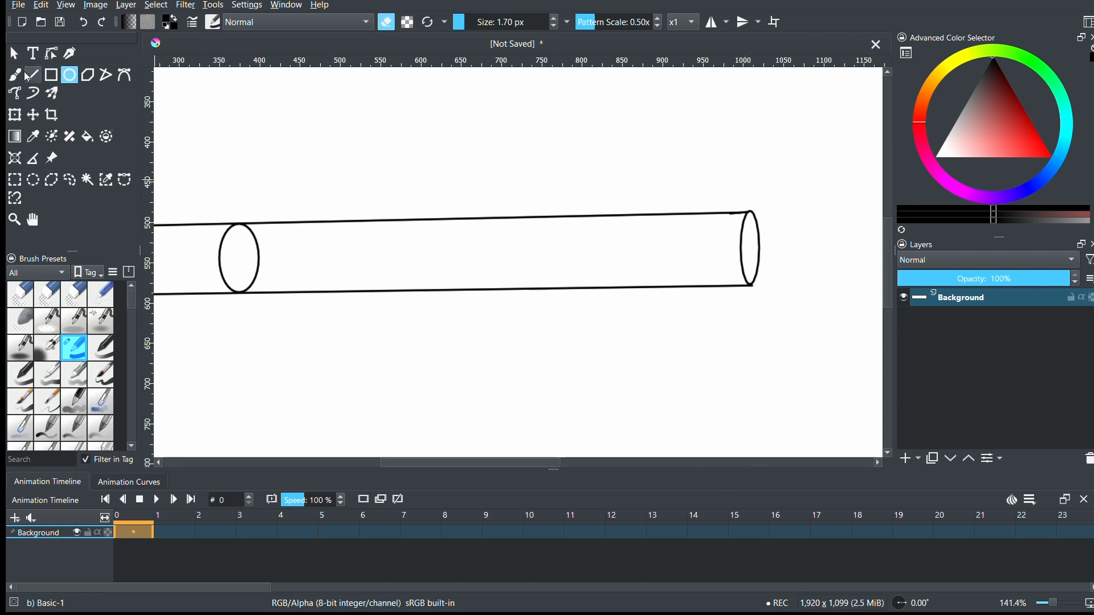
{"action": "key", "text": "b"}
{"action": "left_click_drag", "start_coordinate": [1055, 603], "coordinate": [1056, 603]}
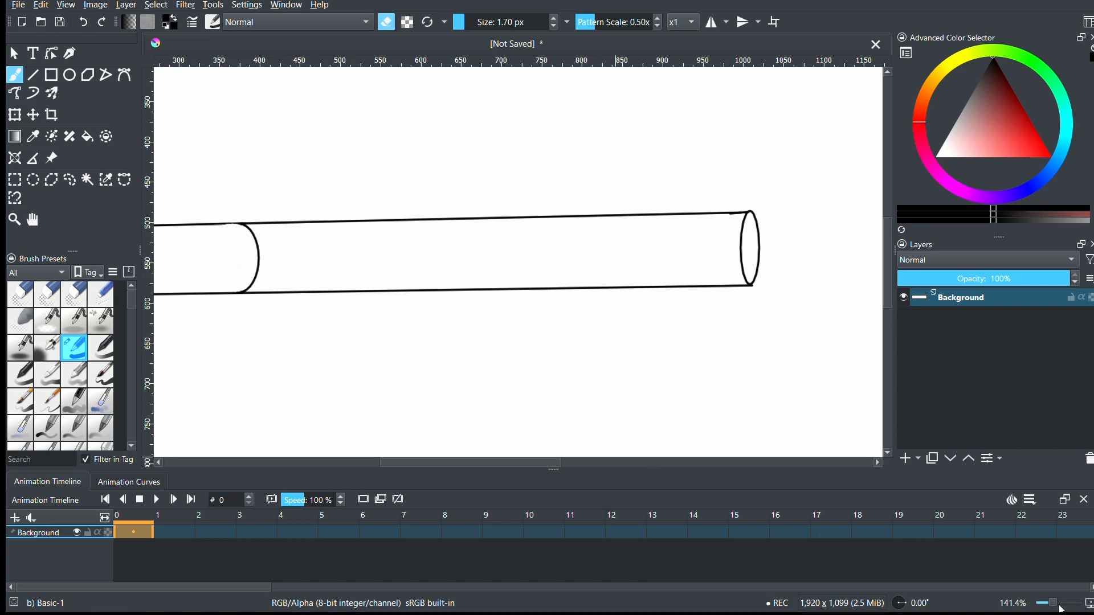
- Try the Pencil-6 Quick Shade brush preset with a test stroke below the cylinder, and undo the stroke
{"action": "left_click_drag", "start_coordinate": [1062, 610], "coordinate": [1054, 608]}
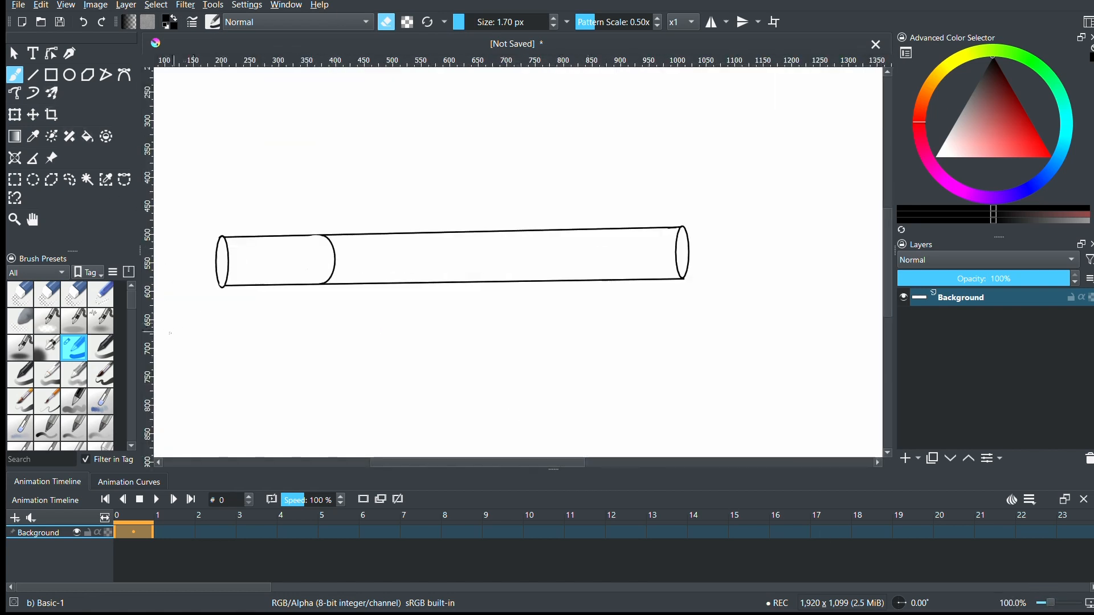
{"action": "left_click_drag", "start_coordinate": [130, 299], "coordinate": [131, 324]}
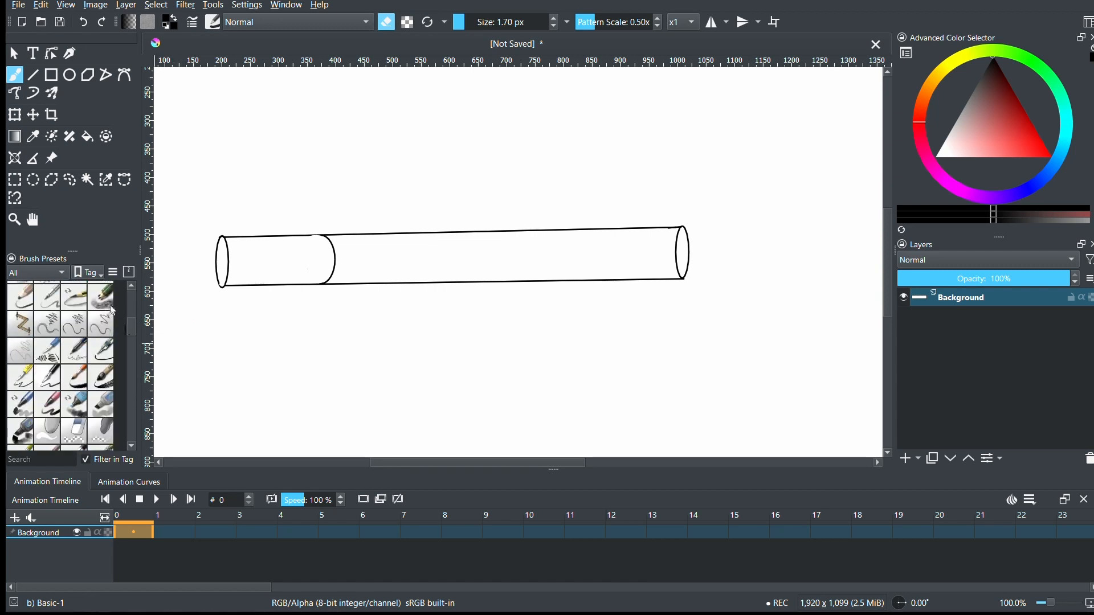
{"action": "left_click", "coordinate": [98, 301]}
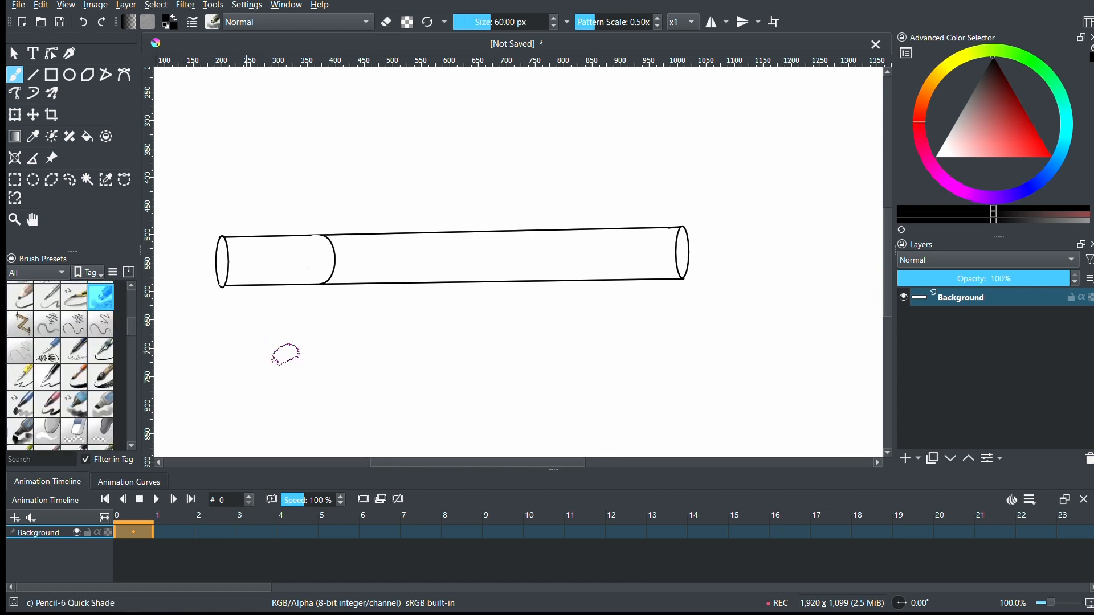
{"action": "left_click_drag", "start_coordinate": [288, 349], "coordinate": [436, 402]}
{"action": "key", "text": "ctrl+z"}
- Set the foreground color to a muted orange
{"action": "key", "text": "ctrl+plus"}
{"action": "key", "text": "ctrl+plus"}
{"action": "key", "text": "ctrl+plus"}
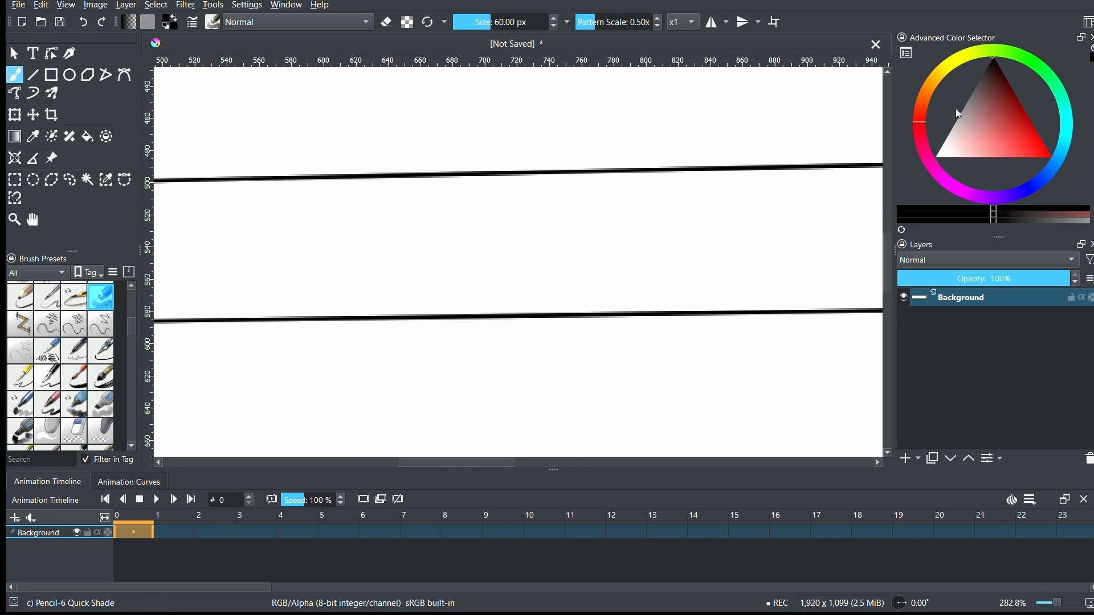
{"action": "left_click", "coordinate": [923, 103]}
{"action": "left_click", "coordinate": [1009, 135]}
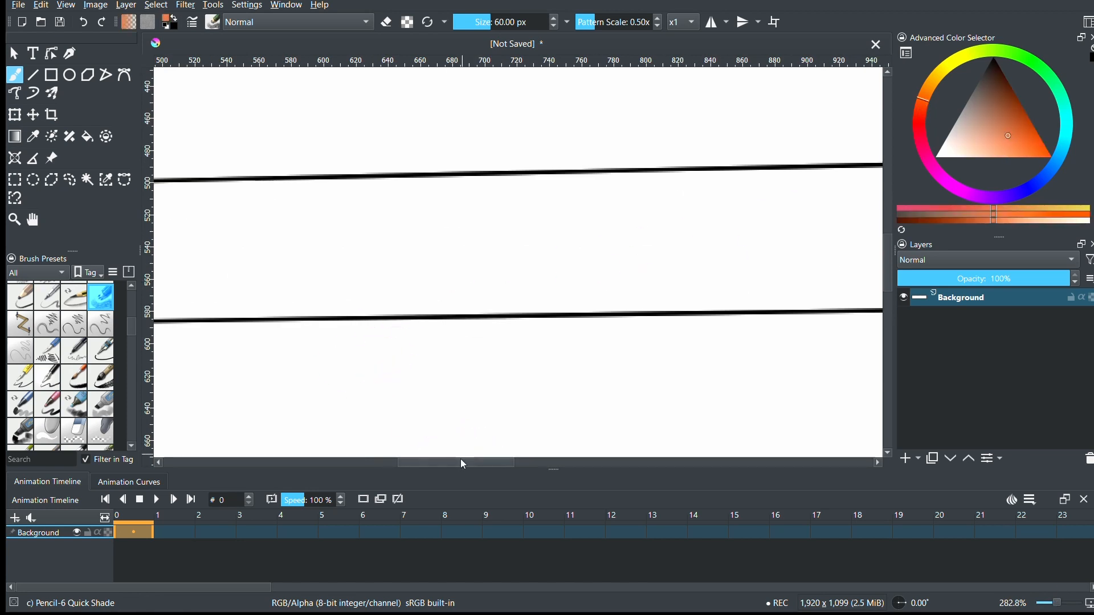
- Try shading the cylinder's left end ellipse in orange without a selection, and undo the stroke
{"action": "mouse_move", "coordinate": [460, 461]}
{"action": "left_mouse_down"}
{"action": "mouse_move", "coordinate": [309, 459]}
{"action": "mouse_move", "coordinate": [332, 460]}
{"action": "left_mouse_up"}
{"action": "left_click_drag", "start_coordinate": [493, 260], "coordinate": [492, 266]}
{"action": "key", "text": "ctrl+z"}
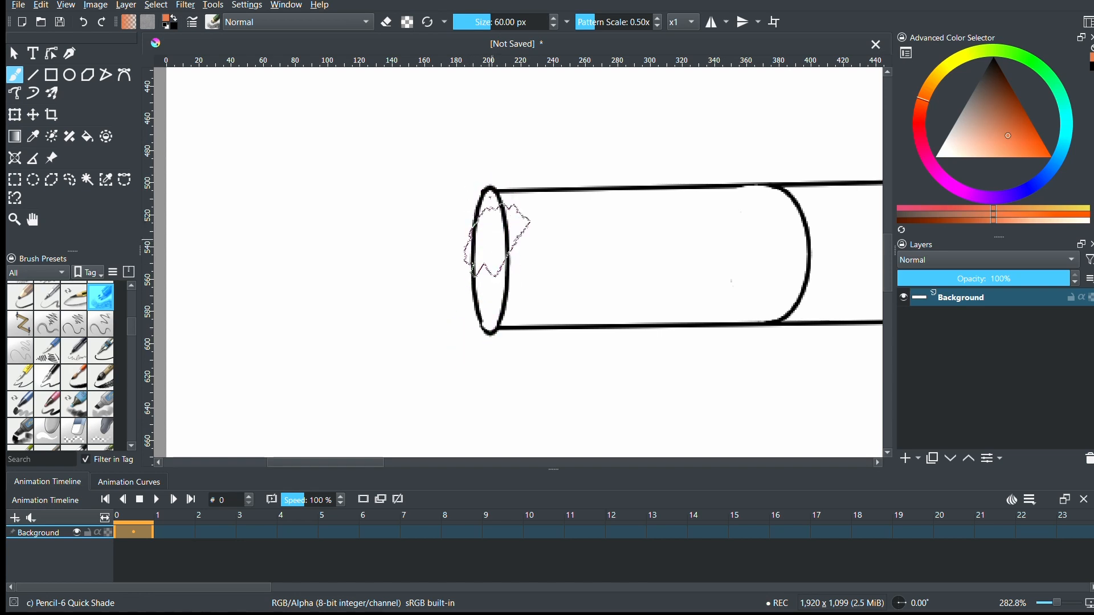
- Try enclosing the cylinder's left end in an elliptical selection for transforming, and undo the misaligned selection
{"action": "left_click", "coordinate": [33, 180]}
{"action": "left_click_drag", "start_coordinate": [463, 170], "coordinate": [523, 348]}
{"action": "key", "text": "ctrl+t"}
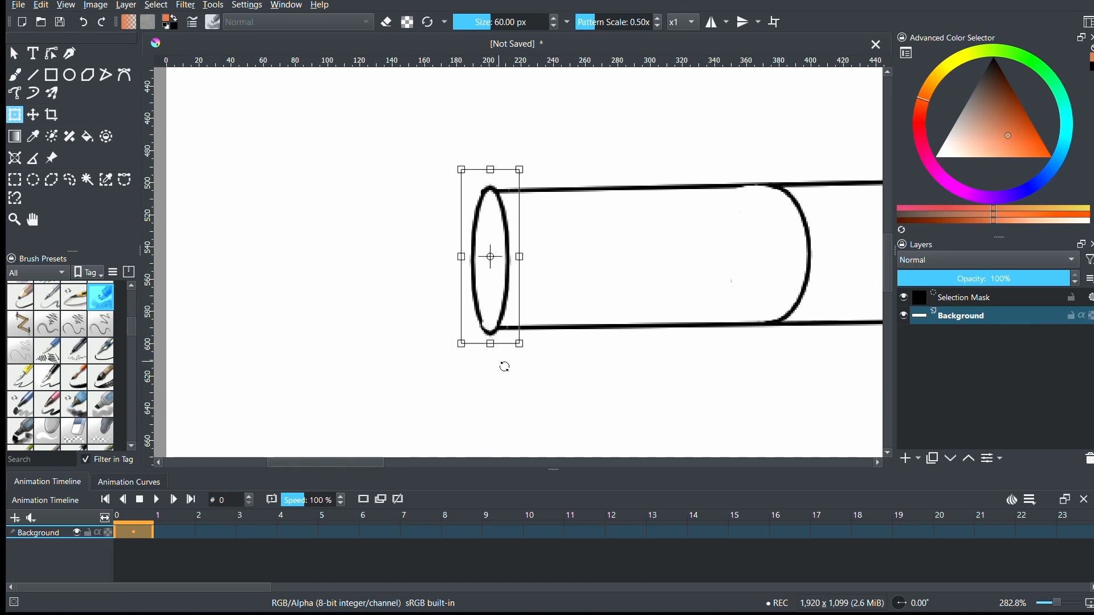
{"action": "key", "text": "j"}
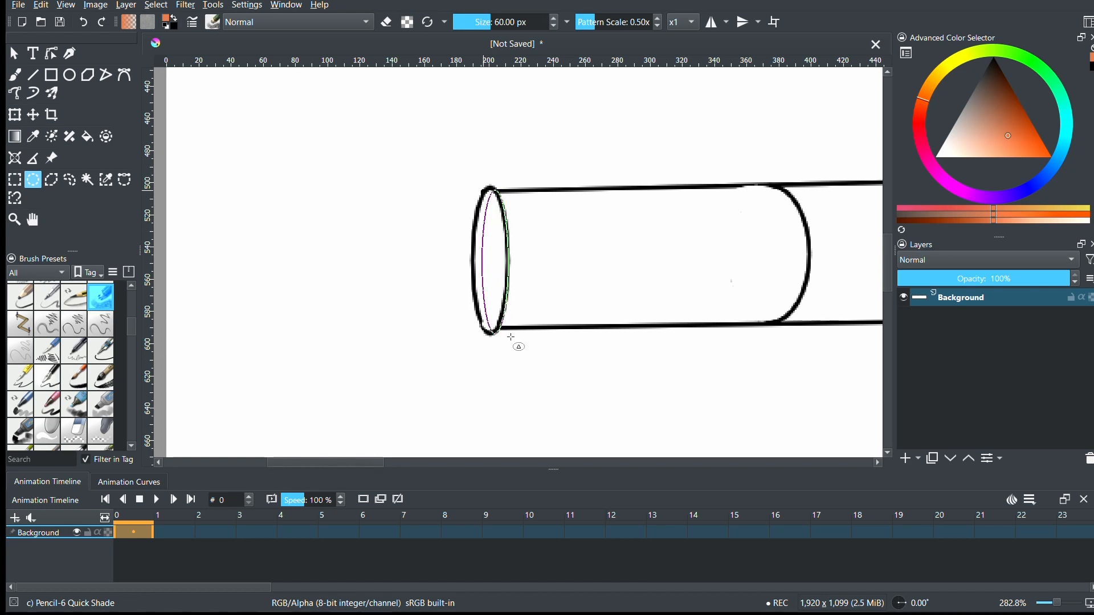
{"action": "left_click_drag", "start_coordinate": [511, 336], "coordinate": [509, 336]}
{"action": "key", "text": "ctrl+z"}
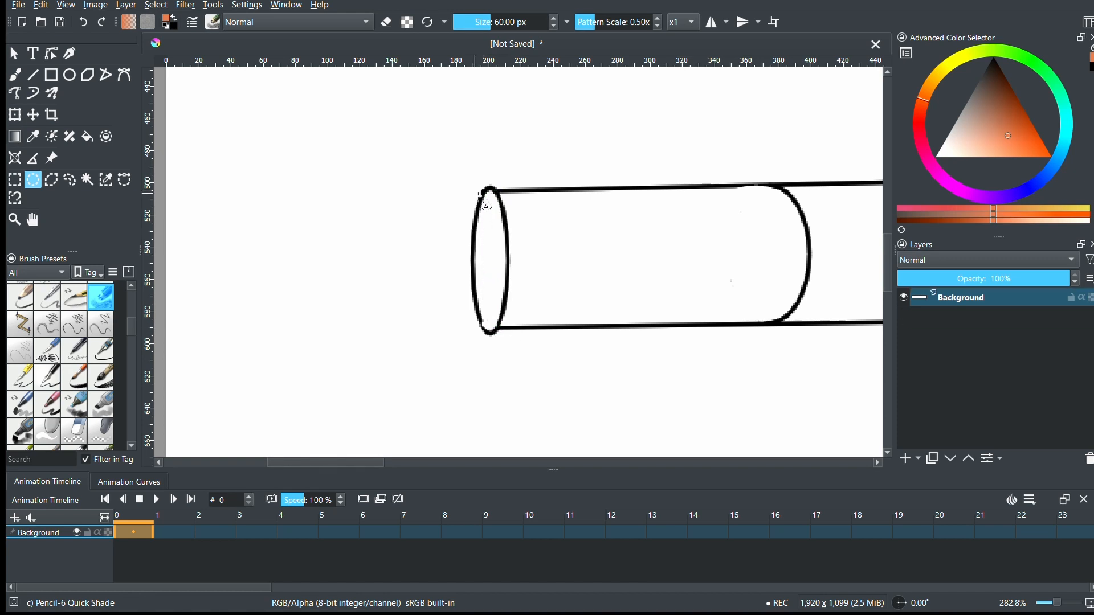
- Make an elliptical selection that matches the outline of the cylinder's left end, ready for the Freehand Brush
{"action": "left_click_drag", "start_coordinate": [484, 194], "coordinate": [500, 251]}
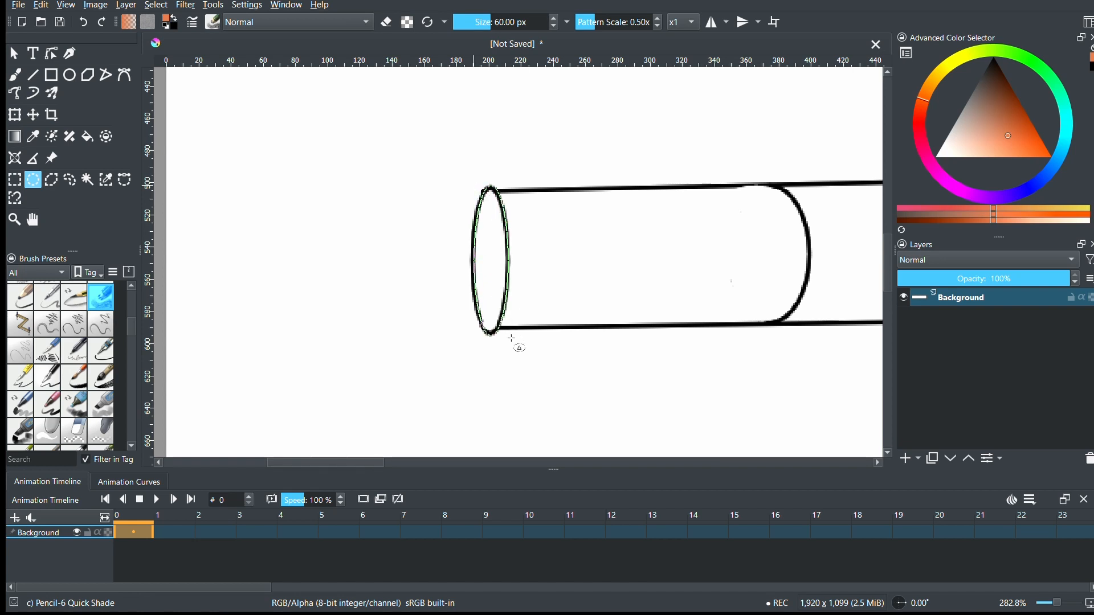
{"action": "left_click_drag", "start_coordinate": [512, 339], "coordinate": [511, 338]}
{"action": "key", "text": "b"}
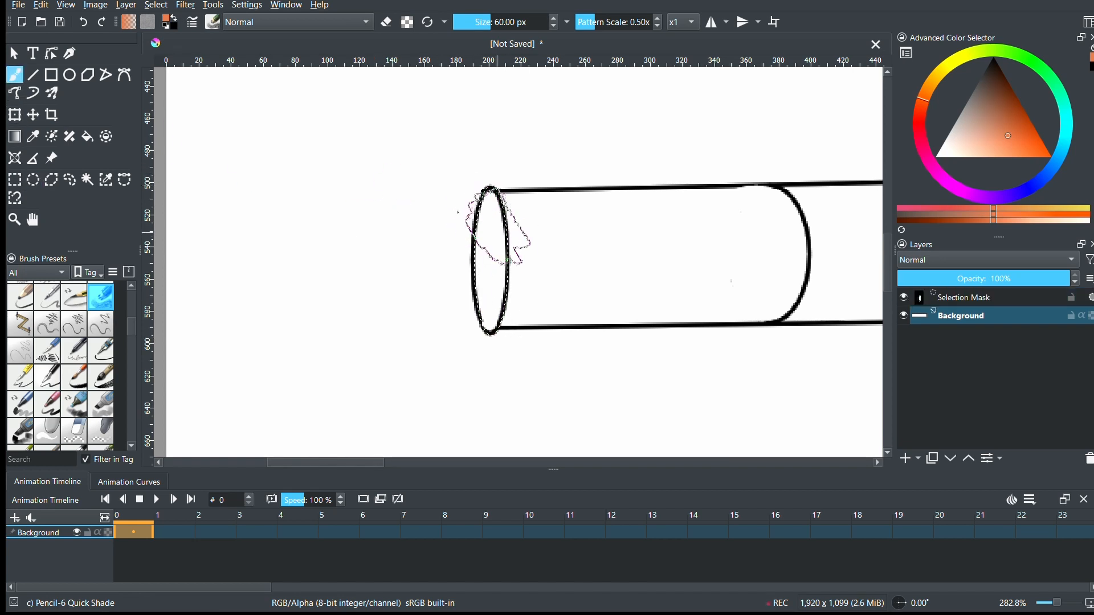
- Try shading the selected end ellipse with the Pencil-6 Quick Shade and Hatch crisp brush presets, undoing both
{"action": "mouse_move", "coordinate": [495, 203]}
{"action": "left_mouse_down"}
{"action": "mouse_move", "coordinate": [464, 325]}
{"action": "mouse_move", "coordinate": [484, 367]}
{"action": "left_mouse_up"}
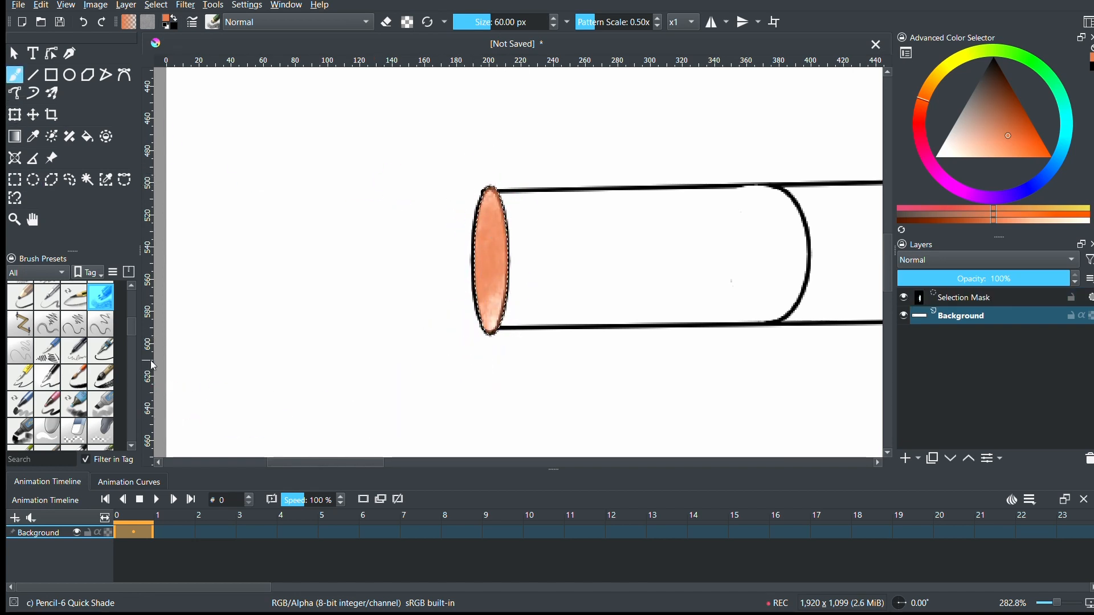
{"action": "scroll", "coordinate": [107, 352], "scroll_direction": "down", "scroll_amount": 5}
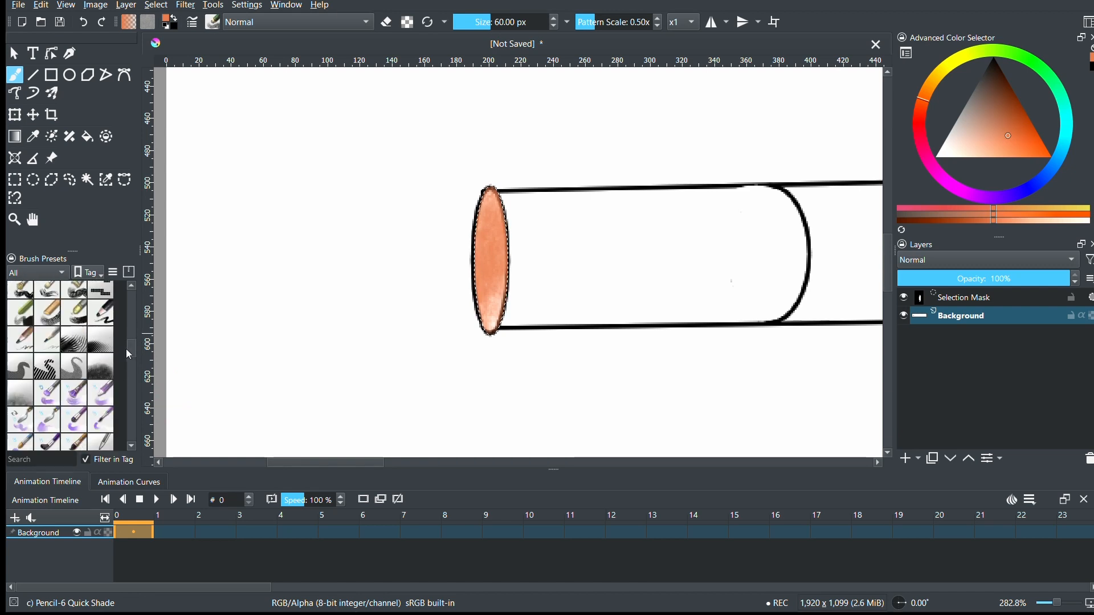
{"action": "left_click", "coordinate": [73, 291]}
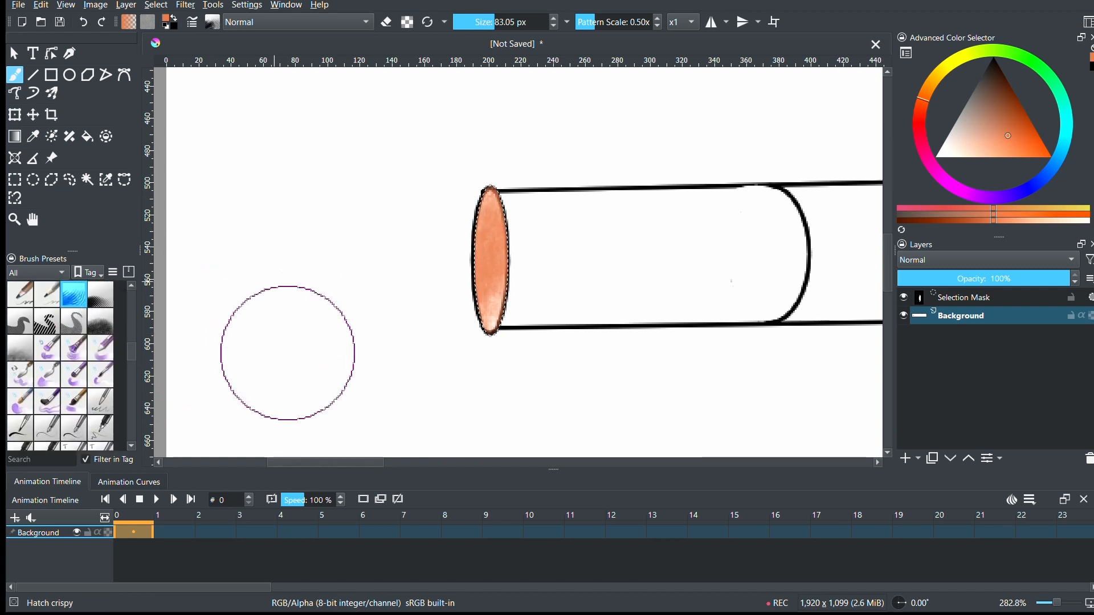
{"action": "key", "text": "ctrl+z"}
{"action": "left_click_drag", "start_coordinate": [501, 221], "coordinate": [445, 271]}
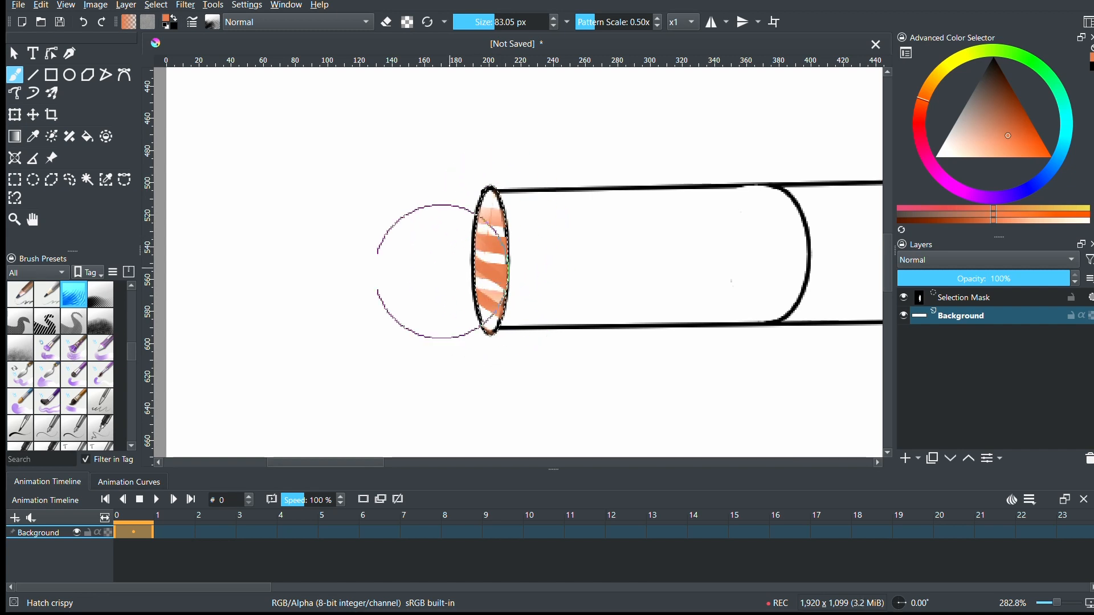
{"action": "key", "text": "ctrl+z"}
- Widen the brush preset list and try painting the selected end ellipse with the Texture Reptile preset
{"action": "scroll", "coordinate": [126, 366], "scroll_direction": "down", "scroll_amount": 5}
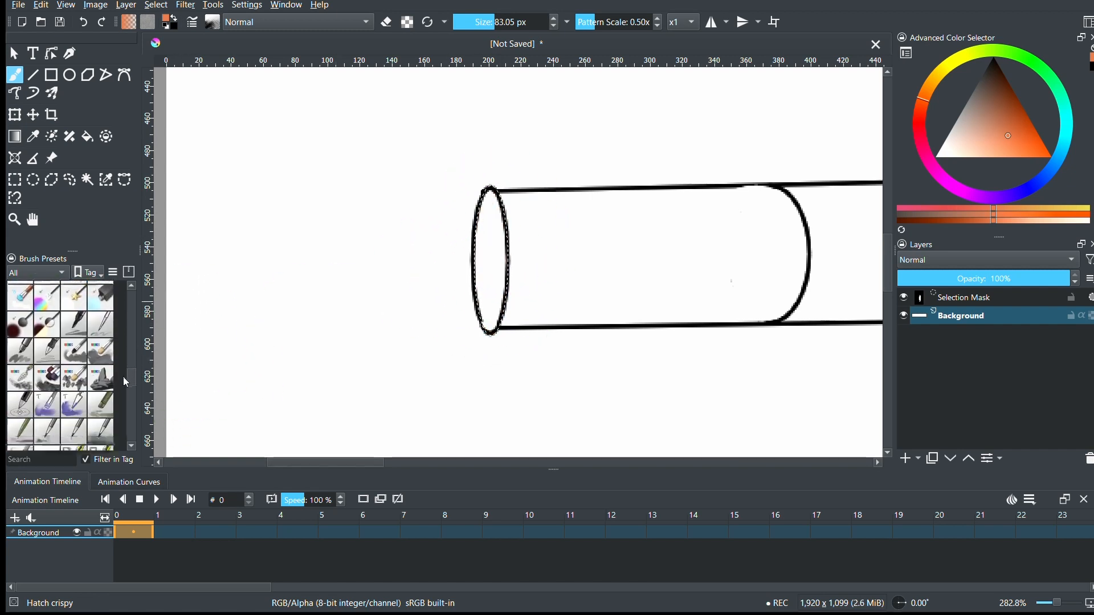
{"action": "left_click_drag", "start_coordinate": [139, 361], "coordinate": [197, 362]}
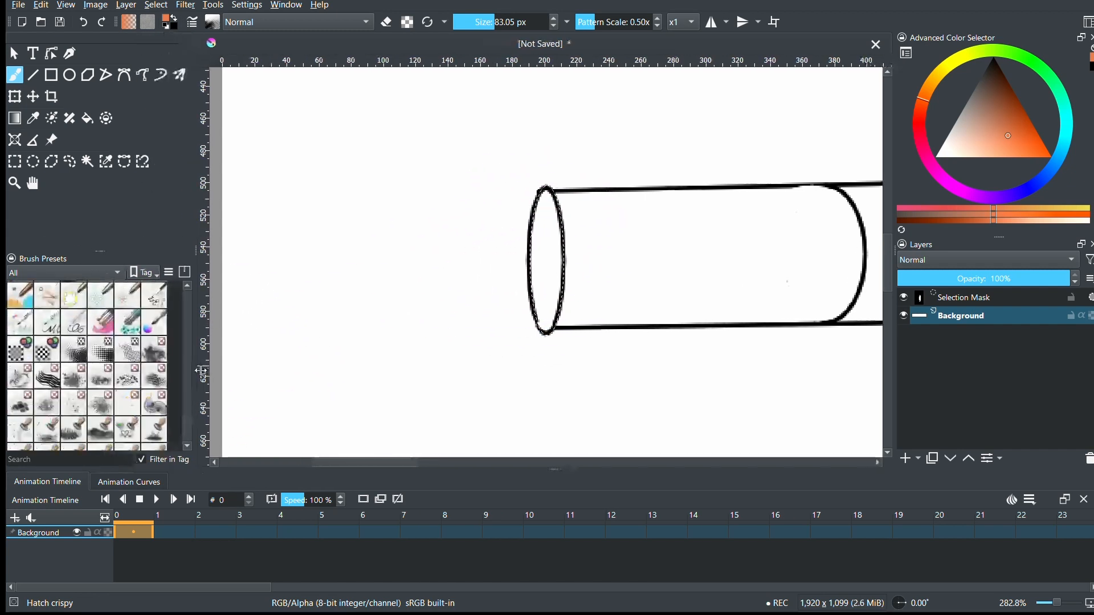
{"action": "left_click", "coordinate": [154, 376]}
{"action": "left_click_drag", "start_coordinate": [545, 233], "coordinate": [547, 288]}
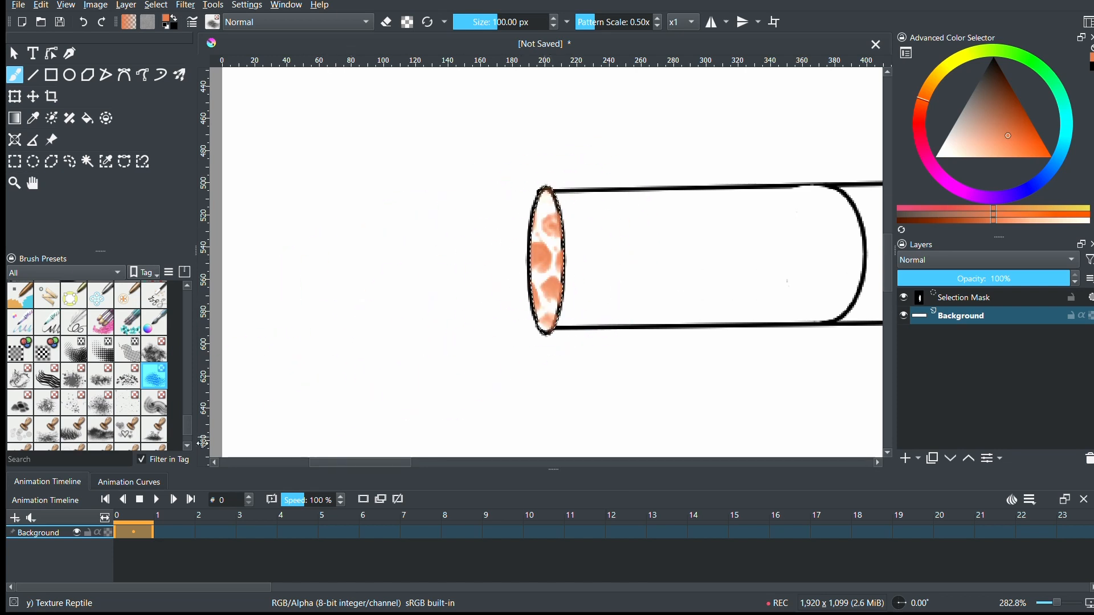
- Try painting the selected end ellipse with the Stamp Grass preset, and undo the stroke
{"action": "left_click", "coordinate": [74, 429]}
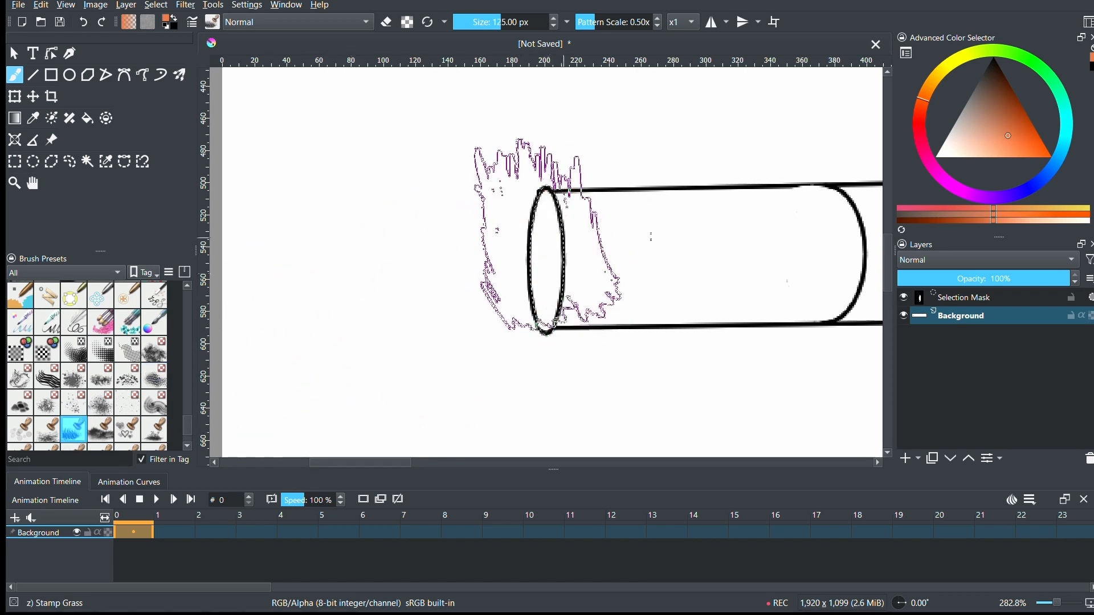
{"action": "left_click_drag", "start_coordinate": [549, 227], "coordinate": [544, 295]}
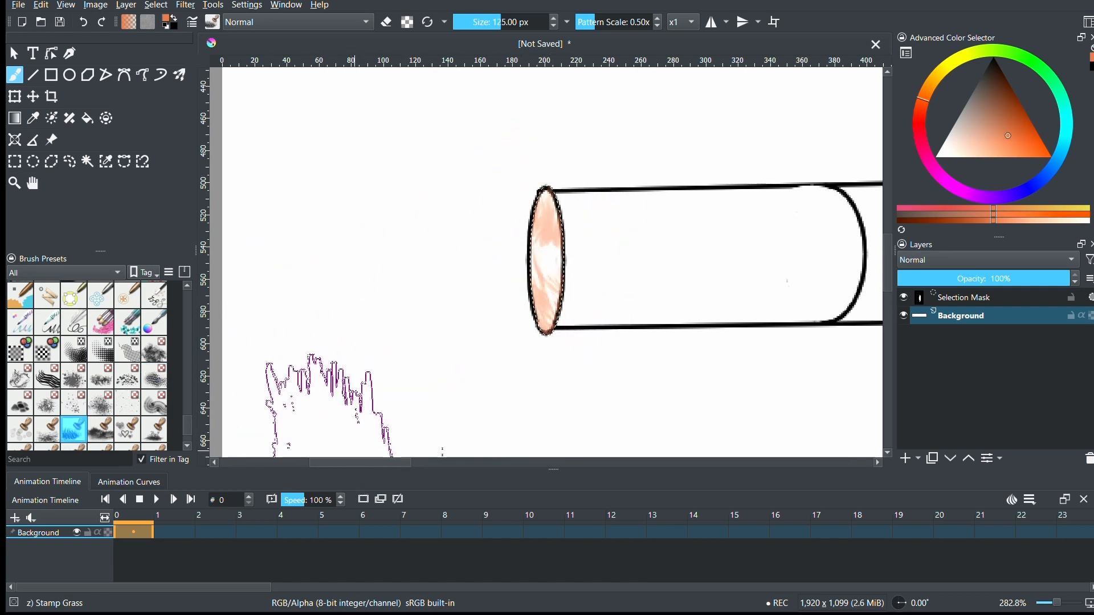
{"action": "scroll", "coordinate": [180, 416], "scroll_direction": "down", "scroll_amount": 3}
{"action": "left_click", "coordinate": [154, 411]}
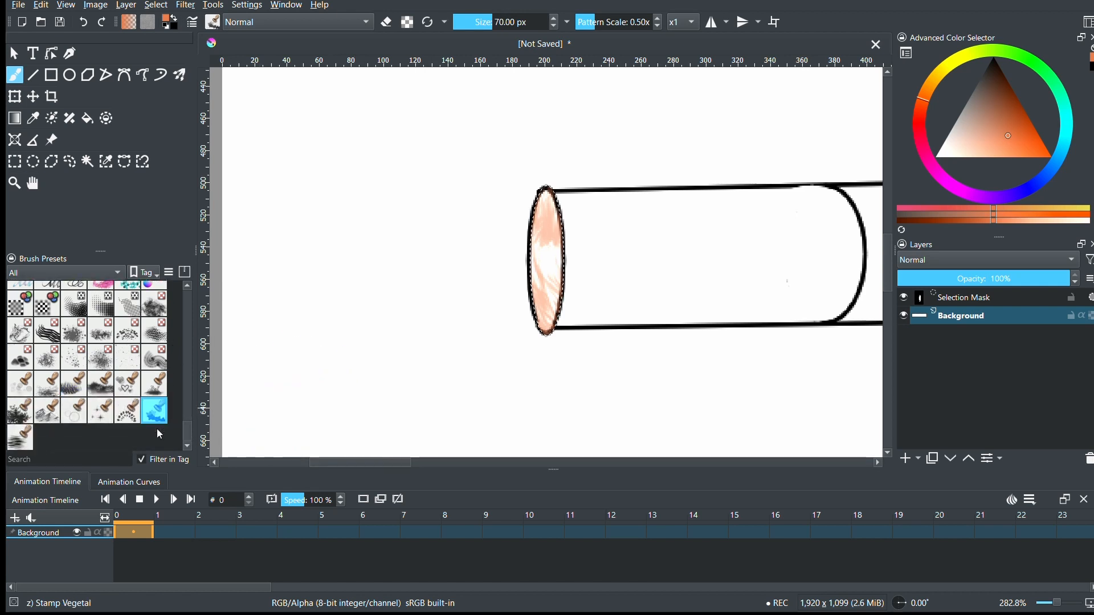
{"action": "key", "text": "ctrl+z"}
- Texture the selected end ellipse in orange with the Stamp Grass Patch preset at a brush size of 16.78 px
{"action": "left_click", "coordinate": [74, 384]}
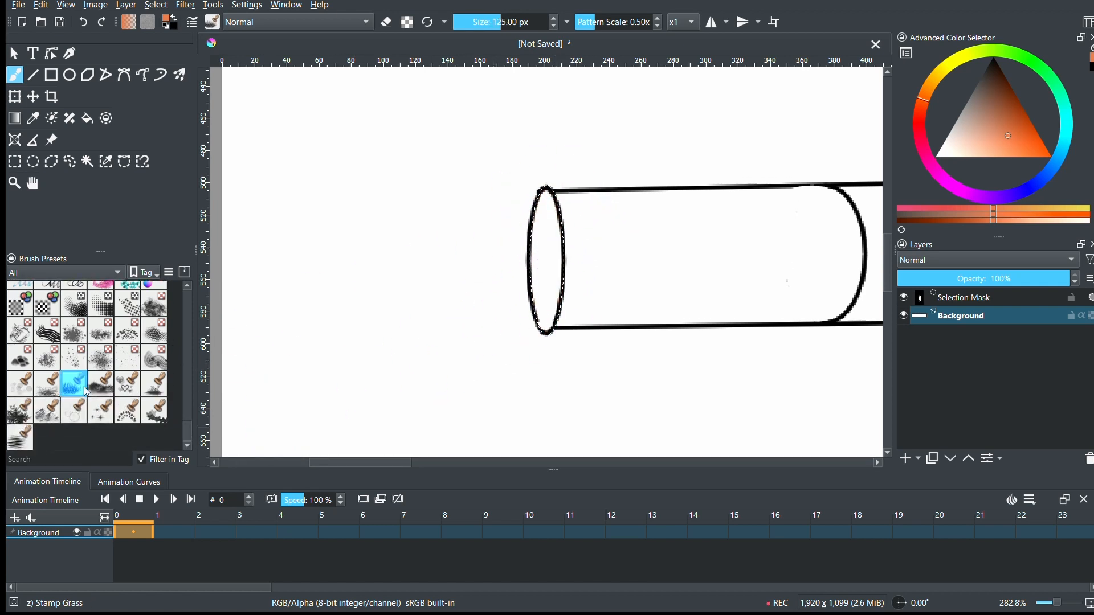
{"action": "left_click", "coordinate": [101, 384]}
{"action": "left_click", "coordinate": [518, 228]}
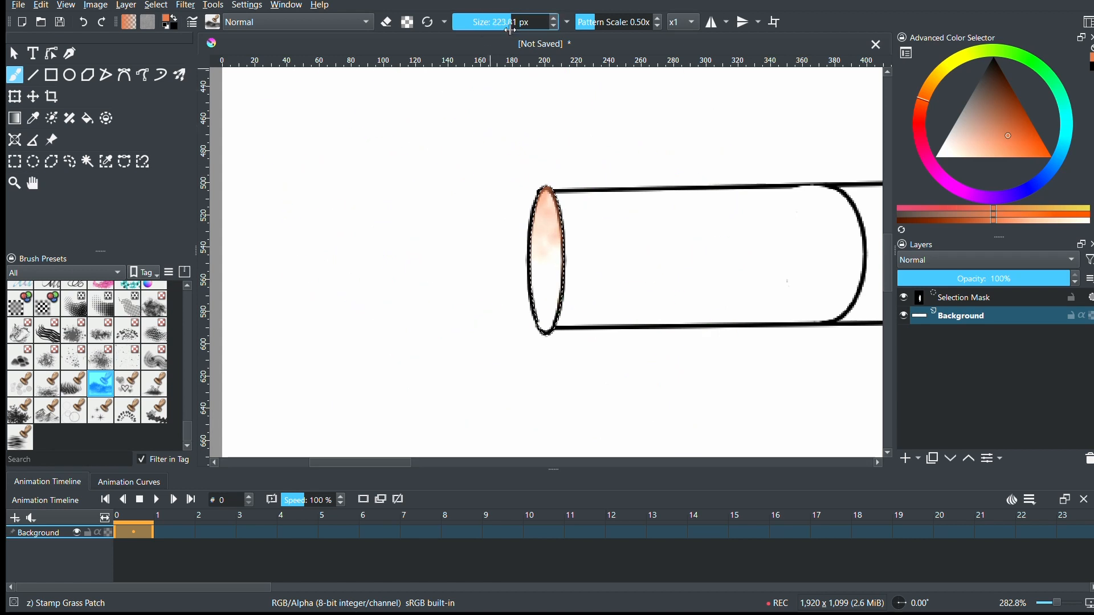
{"action": "left_click", "coordinate": [478, 24]}
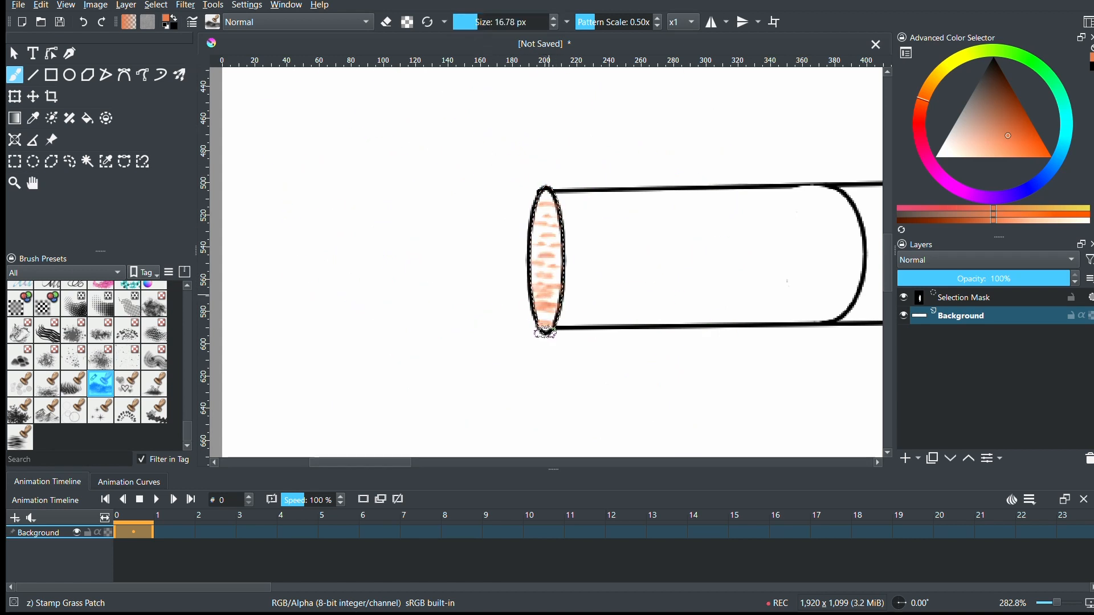
- Texture the selected end ellipse in orange with the Texture Reptile preset at 100 px, and clear the selection
{"action": "left_click", "coordinate": [154, 330]}
{"action": "left_click", "coordinate": [533, 261]}
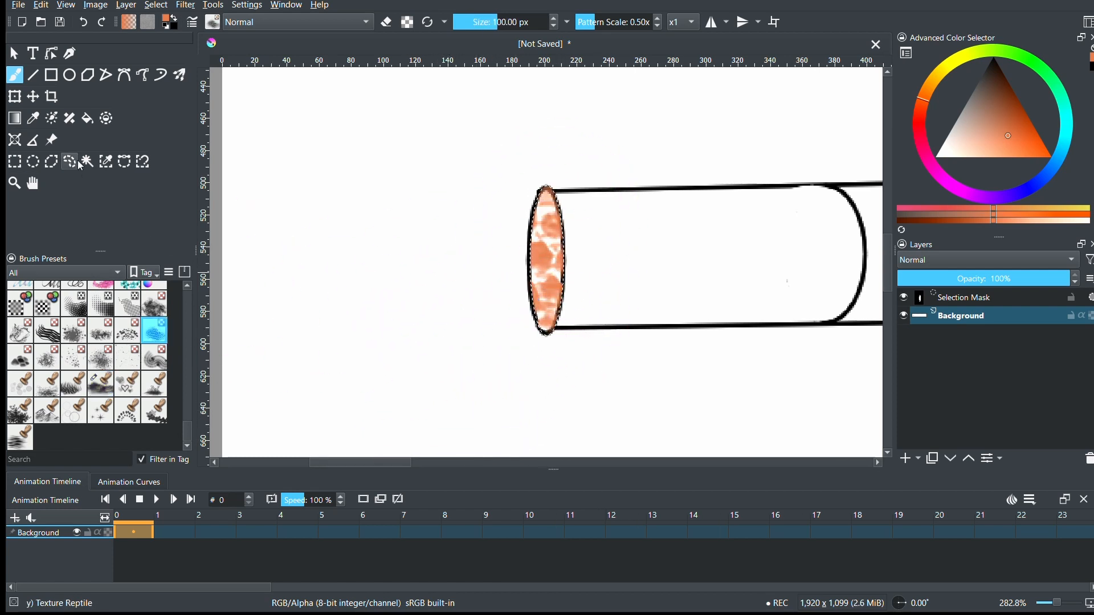
{"action": "left_click", "coordinate": [33, 162]}
{"action": "left_click", "coordinate": [573, 299]}
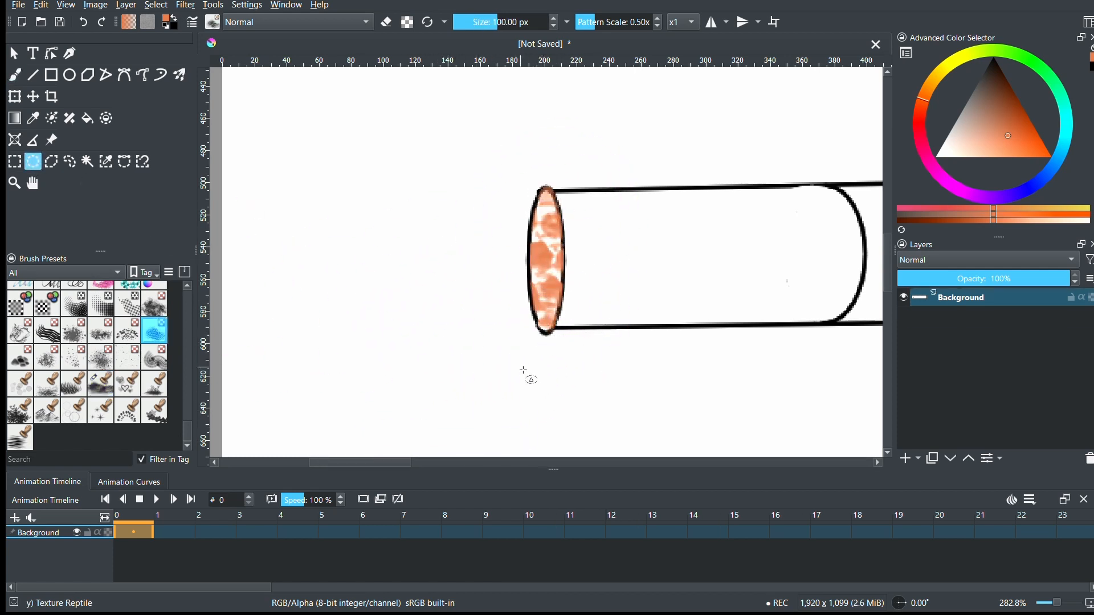
- Set the brush size to 1.05 px and the painting color to black for the end ellipse's outline
{"action": "key", "text": "e"}
{"action": "key", "text": "b"}
{"action": "key", "text": "e"}
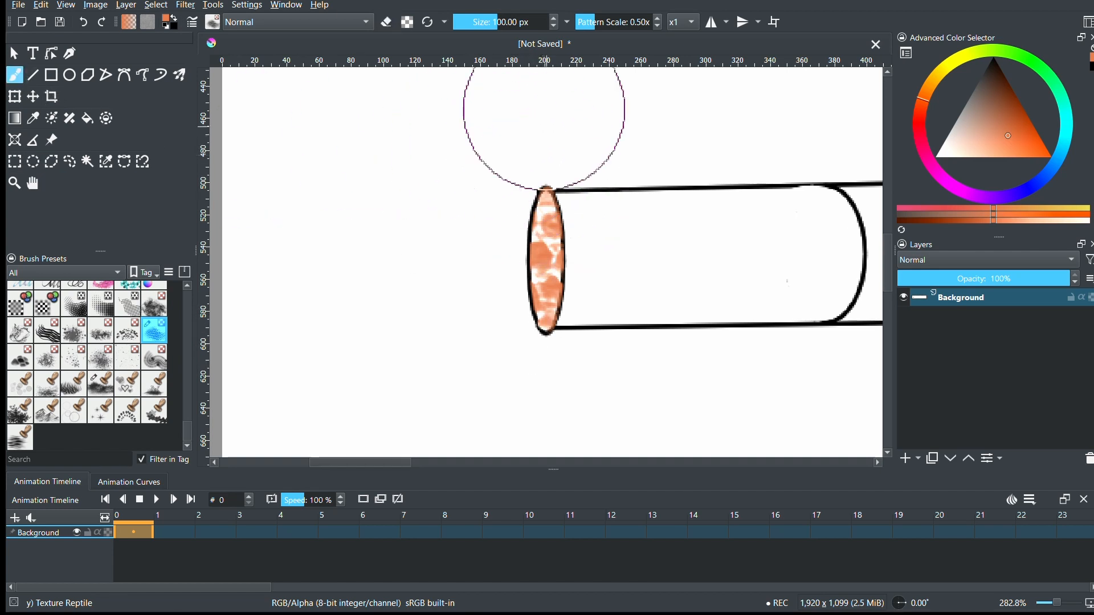
{"action": "left_click", "coordinate": [475, 22]}
{"action": "left_click_drag", "start_coordinate": [477, 38], "coordinate": [468, 41]}
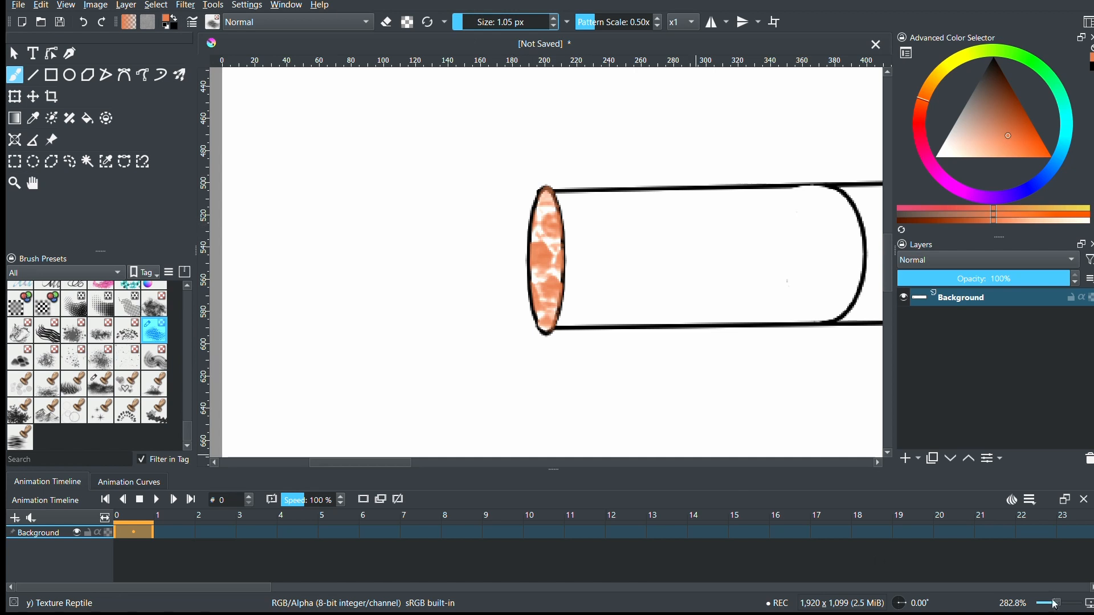
{"action": "left_click_drag", "start_coordinate": [1055, 605], "coordinate": [1061, 604]}
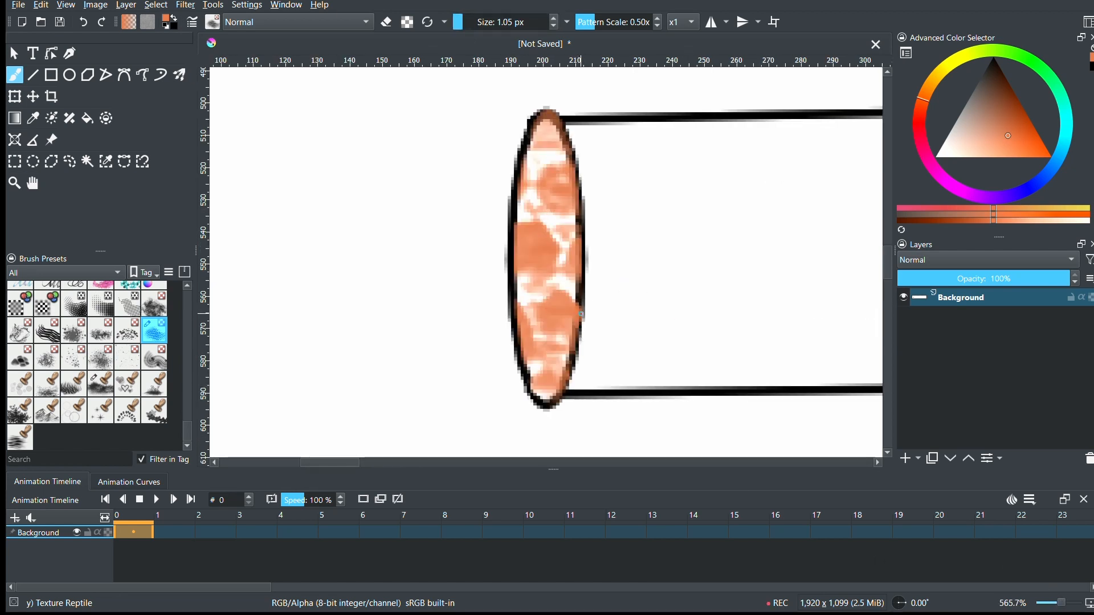
{"action": "left_click", "coordinate": [993, 75]}
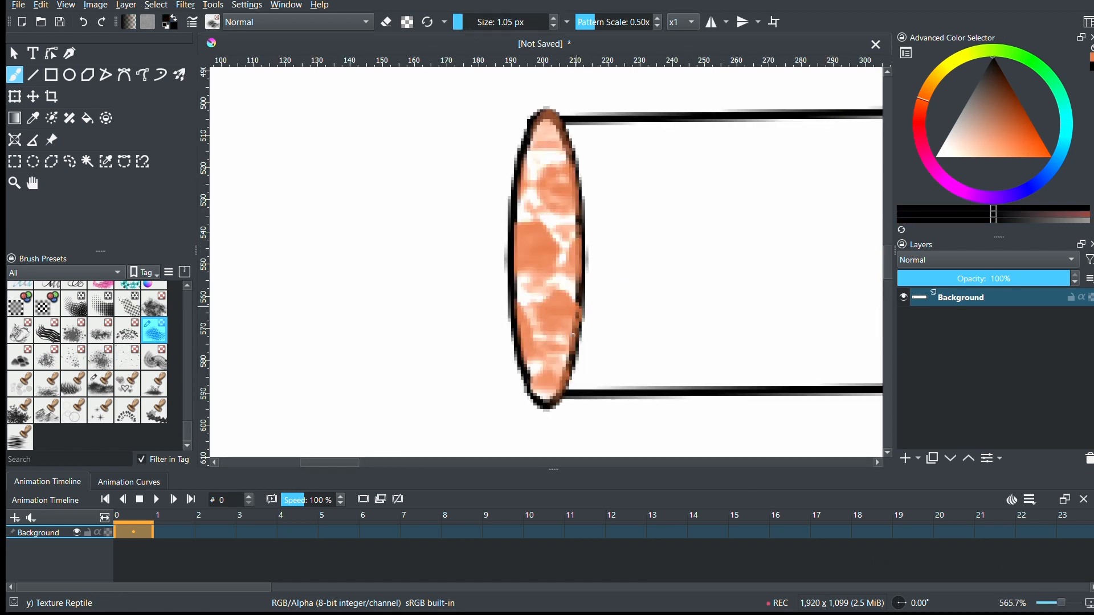
- Try painting the end ellipse in black with the Bristles-2 Flat Rough preset at 40 px, undoing the strokes
{"action": "scroll", "coordinate": [176, 349], "scroll_direction": "up", "scroll_amount": 5}
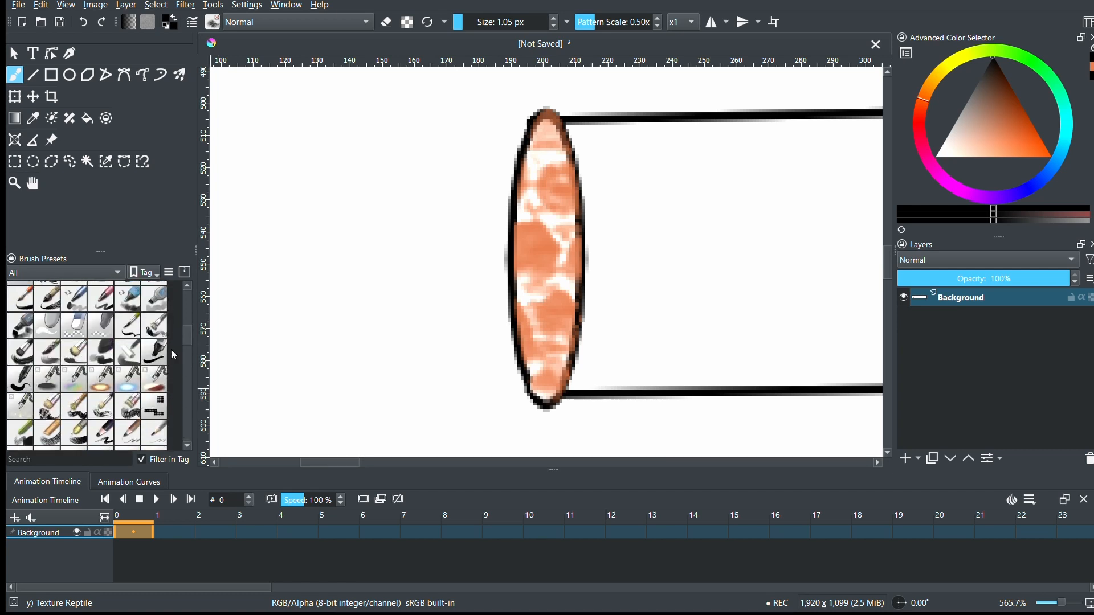
{"action": "left_click", "coordinate": [155, 353]}
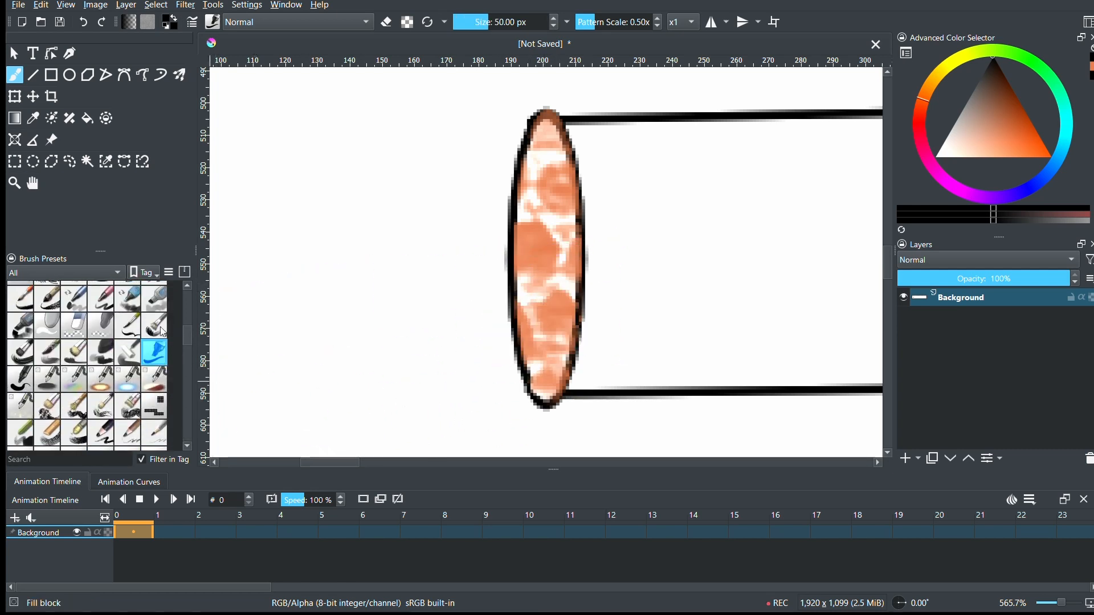
{"action": "scroll", "coordinate": [180, 319], "scroll_direction": "up", "scroll_amount": 4}
{"action": "left_click", "coordinate": [155, 437]}
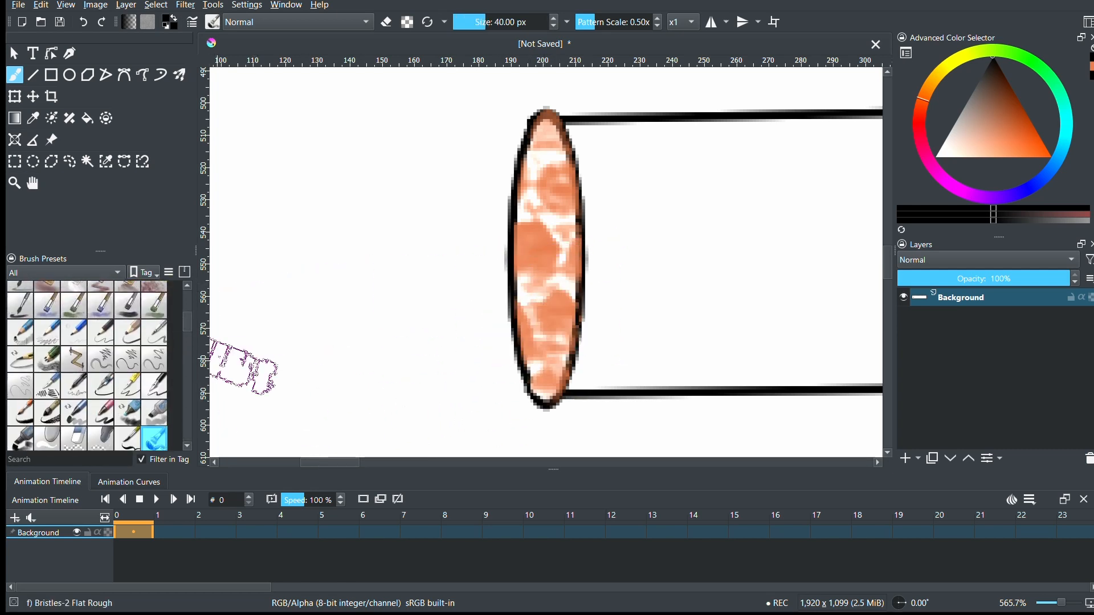
{"action": "left_click_drag", "start_coordinate": [295, 250], "coordinate": [299, 397]}
{"action": "key", "text": "ctrl+z"}
{"action": "mouse_move", "coordinate": [557, 220]}
{"action": "left_mouse_down"}
{"action": "mouse_move", "coordinate": [533, 371]}
{"action": "mouse_move", "coordinate": [554, 199]}
{"action": "mouse_move", "coordinate": [542, 153]}
{"action": "mouse_move", "coordinate": [538, 333]}
{"action": "left_mouse_up"}
{"action": "key", "text": "ctrl+z"}
{"action": "left_click", "coordinate": [172, 322]}
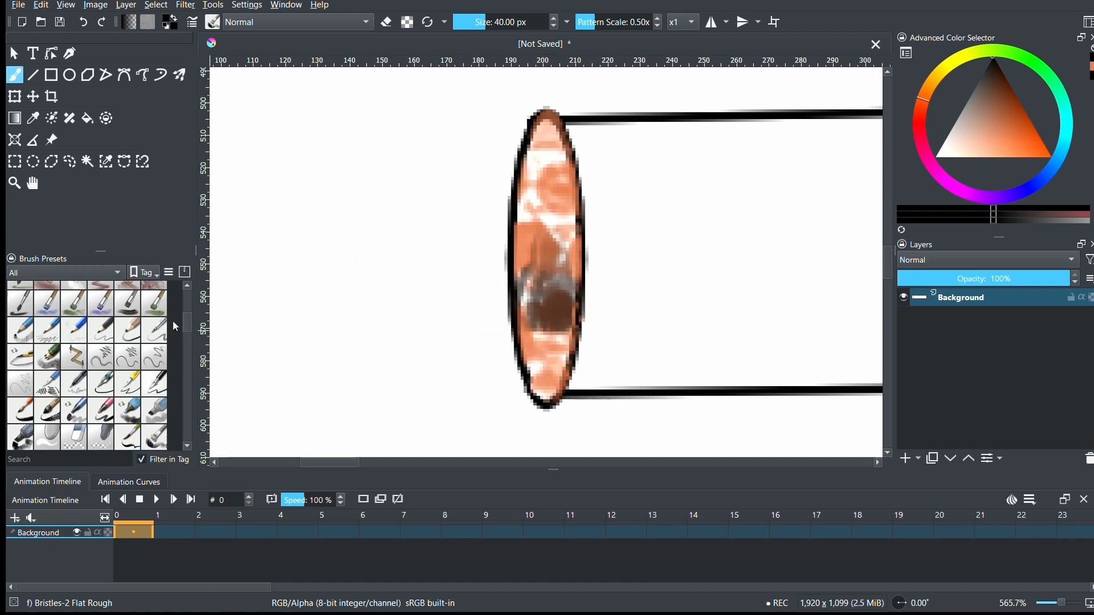
{"action": "key", "text": "ctrl+z"}
- Redraw the outline of the orange end ellipse in black with the Basic-1 preset at 1.70 px
{"action": "scroll", "coordinate": [182, 310], "scroll_direction": "up", "scroll_amount": 3}
{"action": "left_click", "coordinate": [127, 294]}
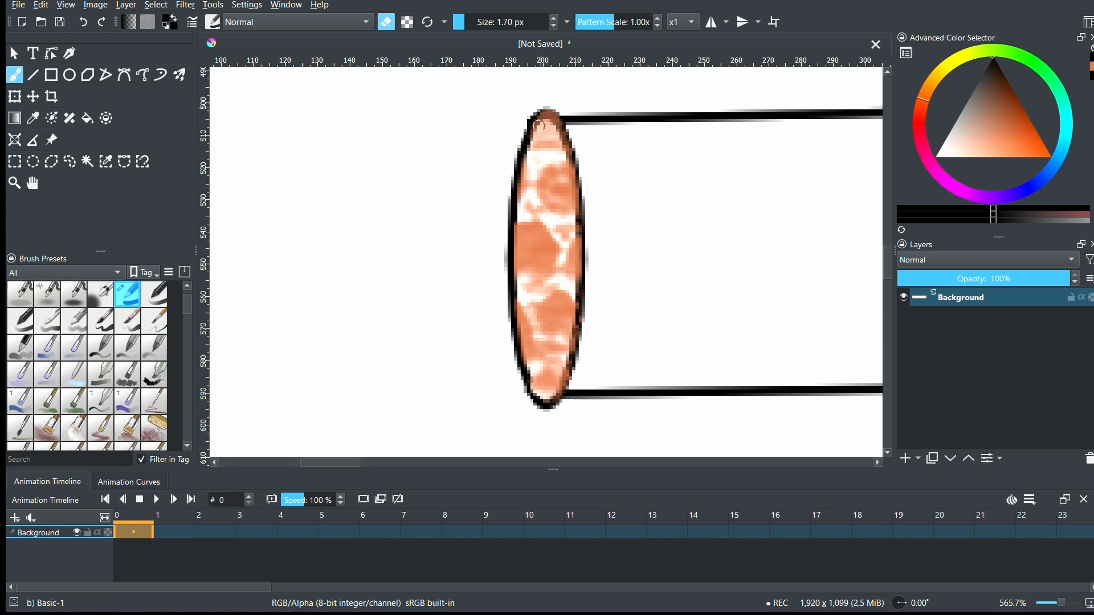
{"action": "key", "text": "e"}
{"action": "mouse_move", "coordinate": [519, 181]}
{"action": "left_mouse_down"}
{"action": "mouse_move", "coordinate": [537, 116]}
{"action": "mouse_move", "coordinate": [553, 117]}
{"action": "mouse_move", "coordinate": [576, 170]}
{"action": "mouse_move", "coordinate": [580, 284]}
{"action": "mouse_move", "coordinate": [574, 359]}
{"action": "mouse_move", "coordinate": [548, 401]}
{"action": "mouse_move", "coordinate": [530, 384]}
{"action": "mouse_move", "coordinate": [517, 330]}
{"action": "mouse_move", "coordinate": [512, 192]}
{"action": "left_mouse_up"}
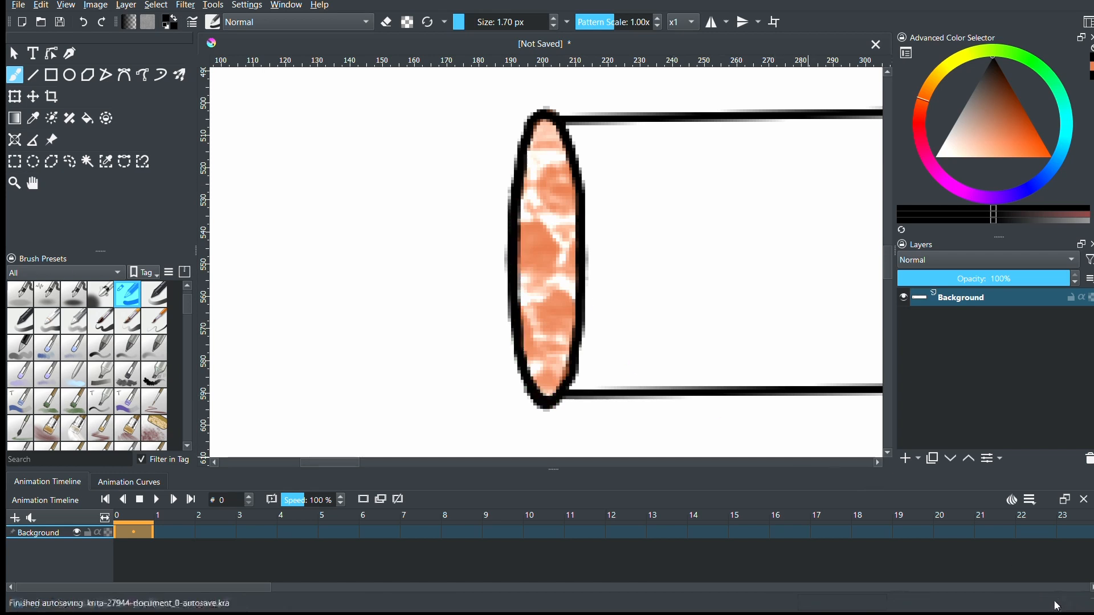
- Draw a straight light orange line lengthwise through the cylinder's long section, from the curved divider to the right end ellipse
{"action": "left_click_drag", "start_coordinate": [1061, 602], "coordinate": [1057, 604]}
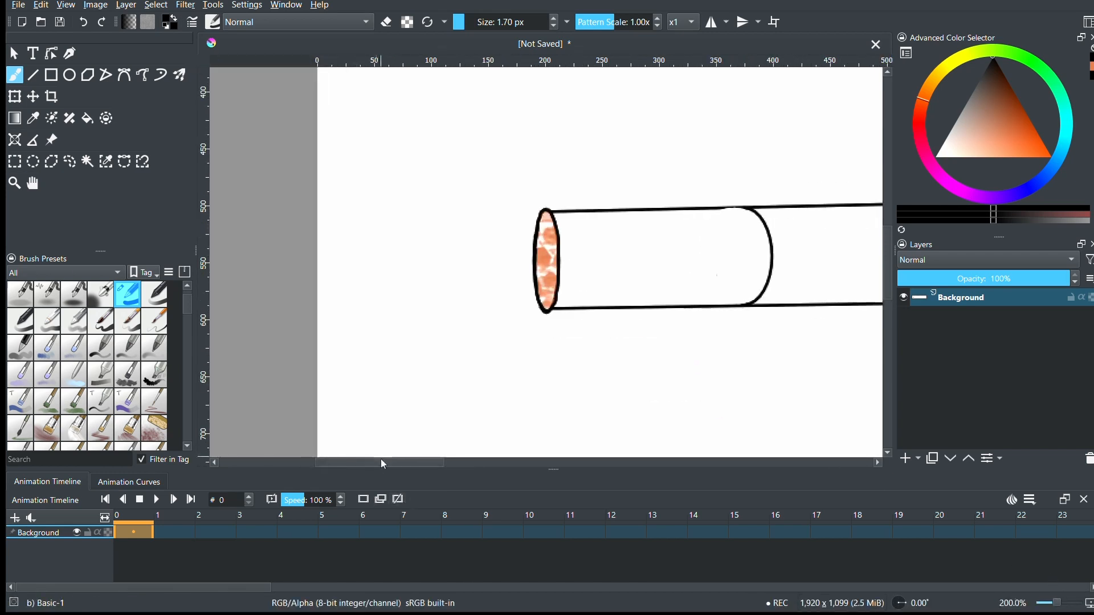
{"action": "left_click_drag", "start_coordinate": [394, 466], "coordinate": [454, 466]}
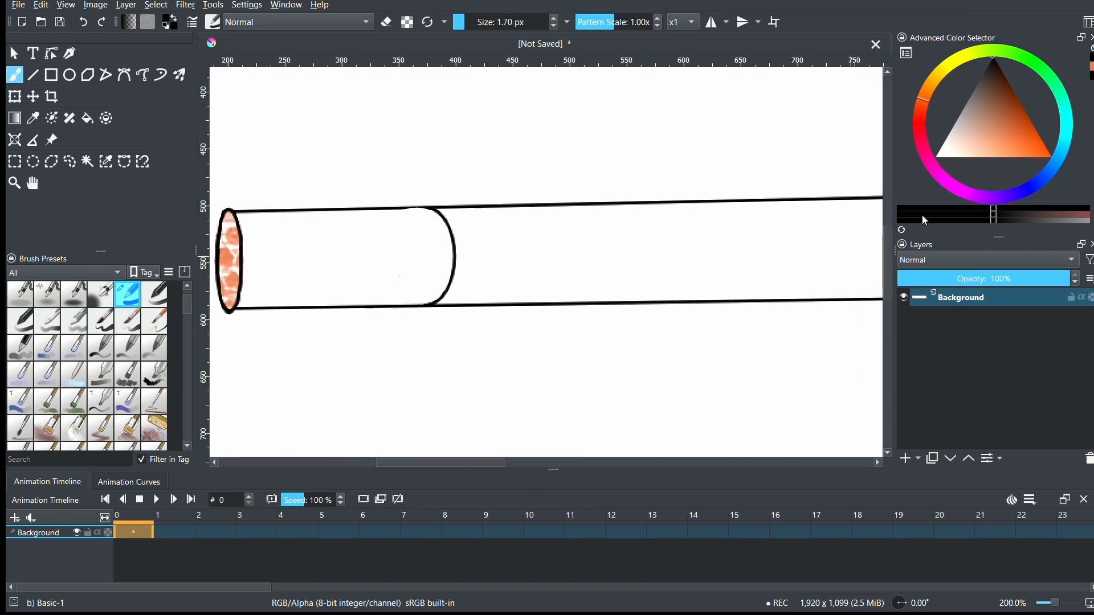
{"action": "left_click", "coordinate": [33, 75]}
{"action": "left_click", "coordinate": [1003, 131]}
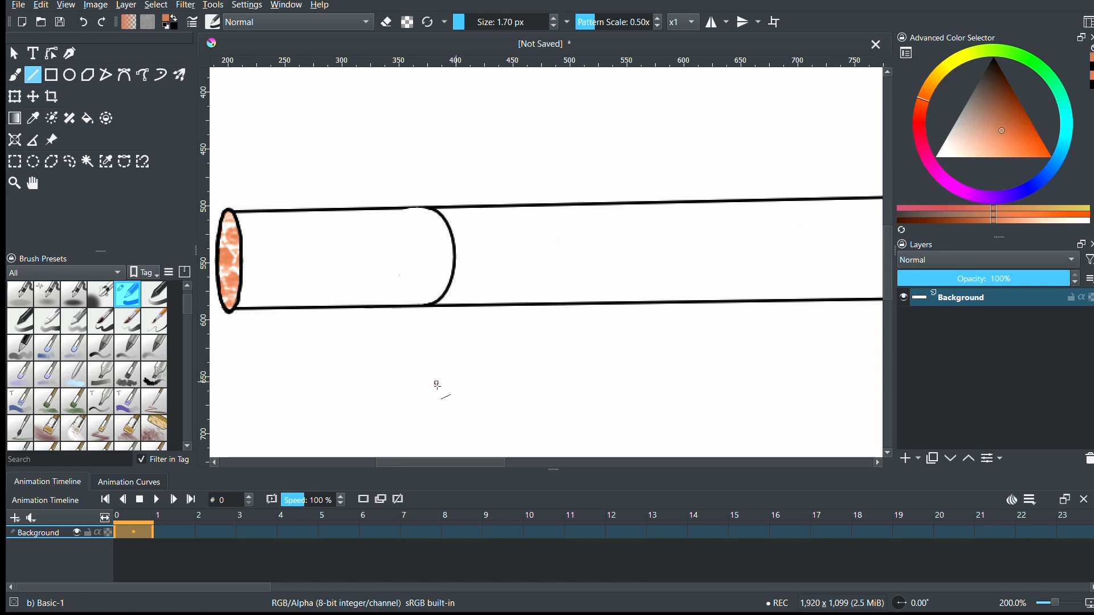
{"action": "left_click_drag", "start_coordinate": [460, 466], "coordinate": [503, 466]}
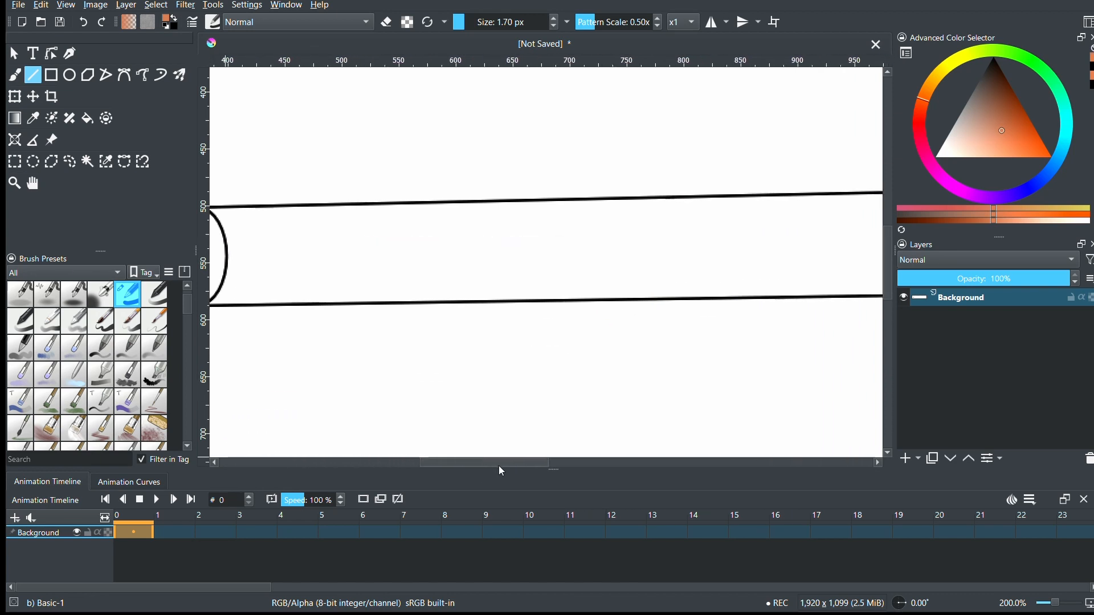
{"action": "left_click_drag", "start_coordinate": [1058, 604], "coordinate": [1056, 604]}
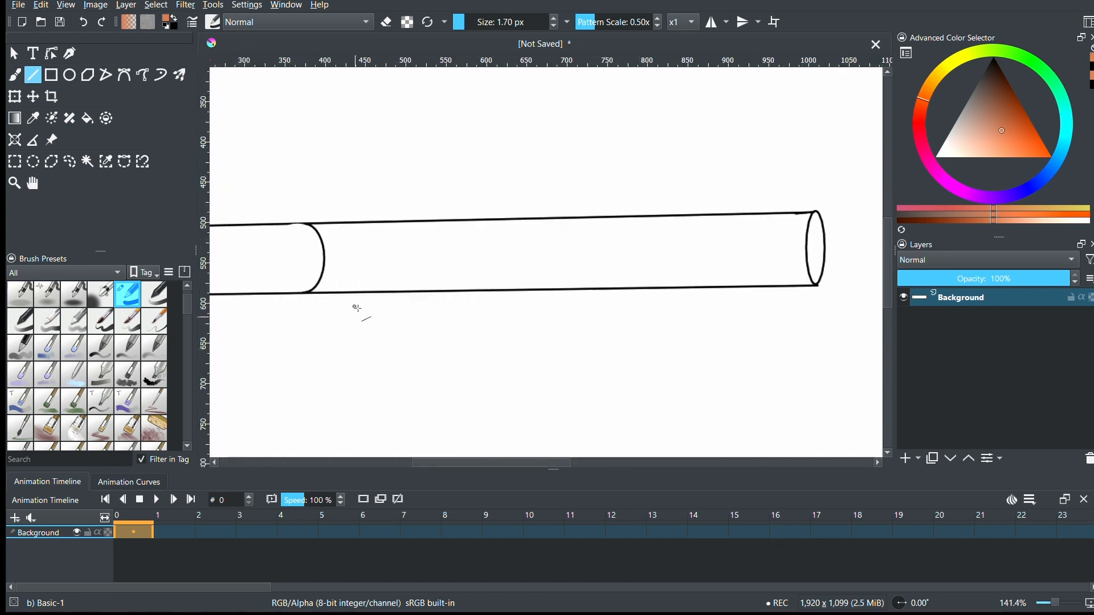
{"action": "left_click_drag", "start_coordinate": [788, 236], "coordinate": [808, 235]}
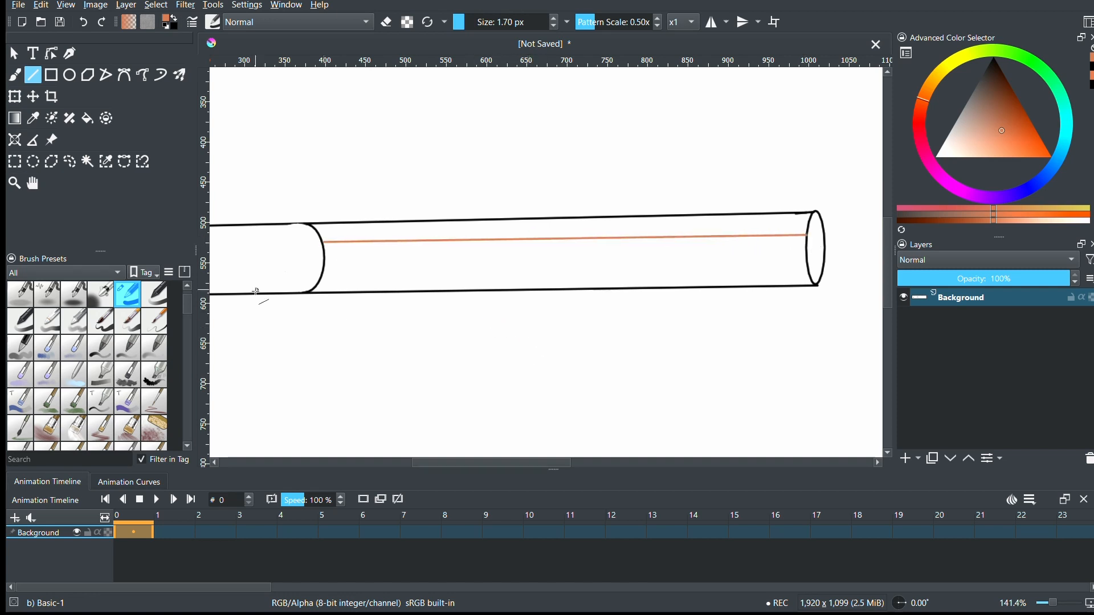
- Fill the long section's lower band with light orange and its upper band with a darker orange
{"action": "left_click", "coordinate": [88, 118]}
{"action": "left_click", "coordinate": [533, 274]}
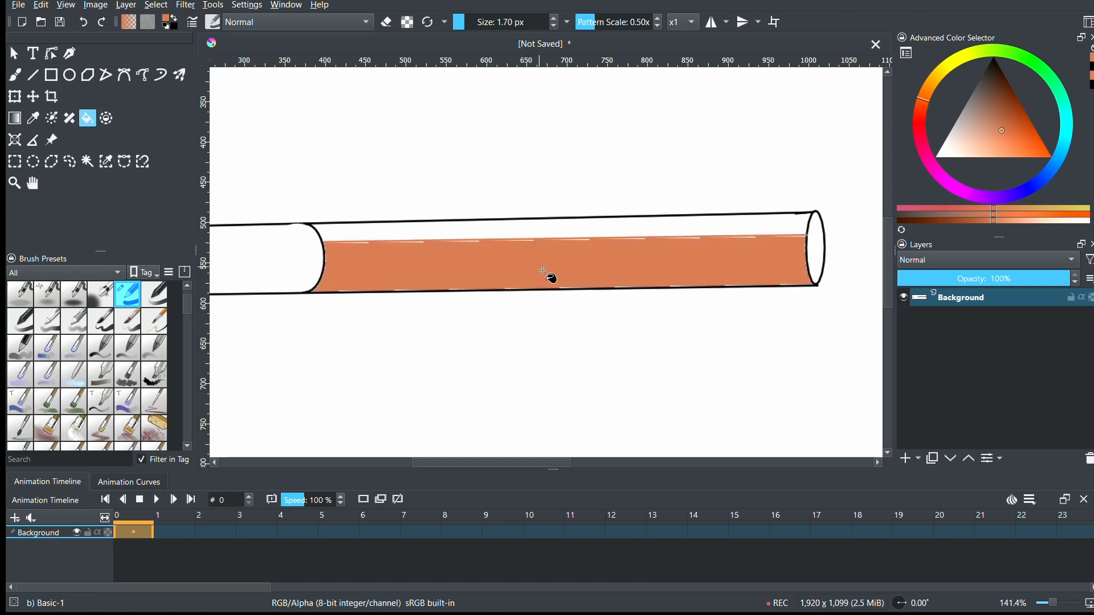
{"action": "left_click", "coordinate": [1019, 120]}
{"action": "left_click", "coordinate": [599, 241]}
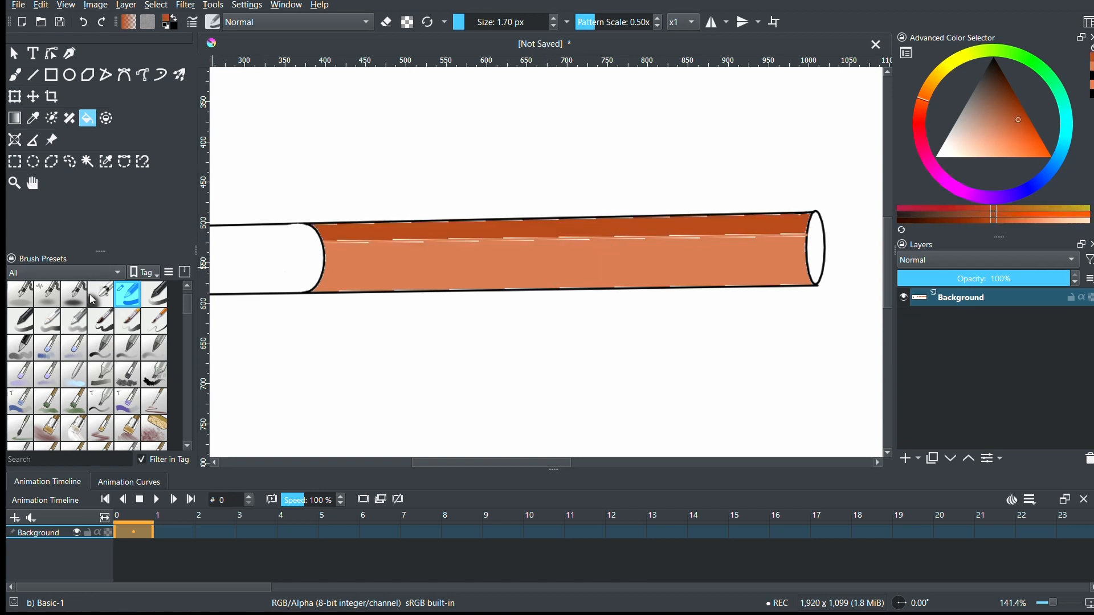
- Switch to the Airbrush Soft brush preset in a darker orange-brown at a size of 63.44 px
{"action": "left_click", "coordinate": [94, 298]}
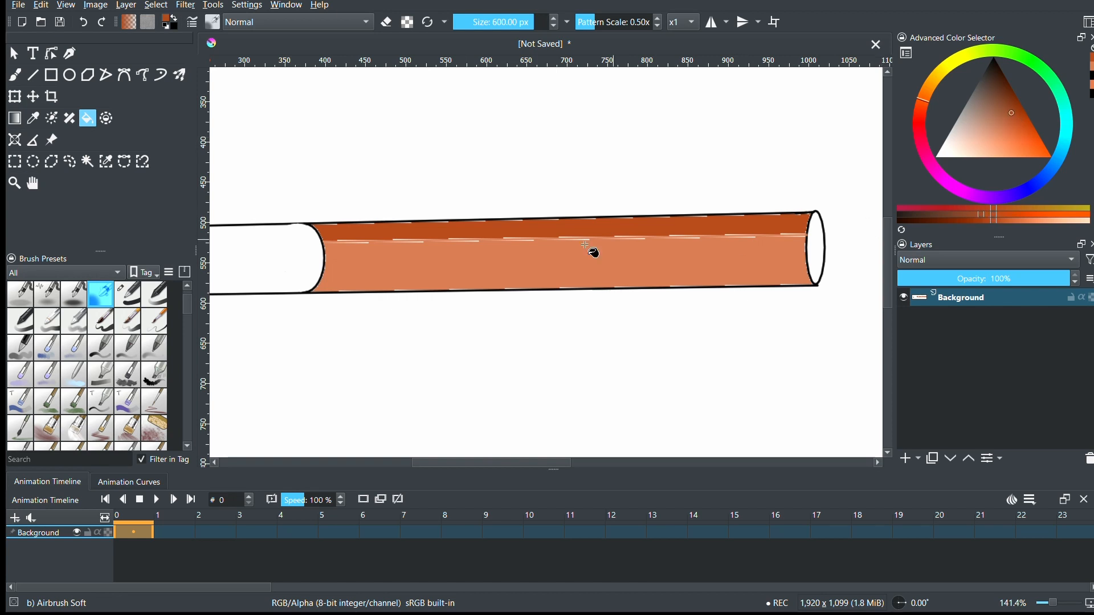
{"action": "key", "text": "b"}
{"action": "left_click", "coordinate": [490, 22]}
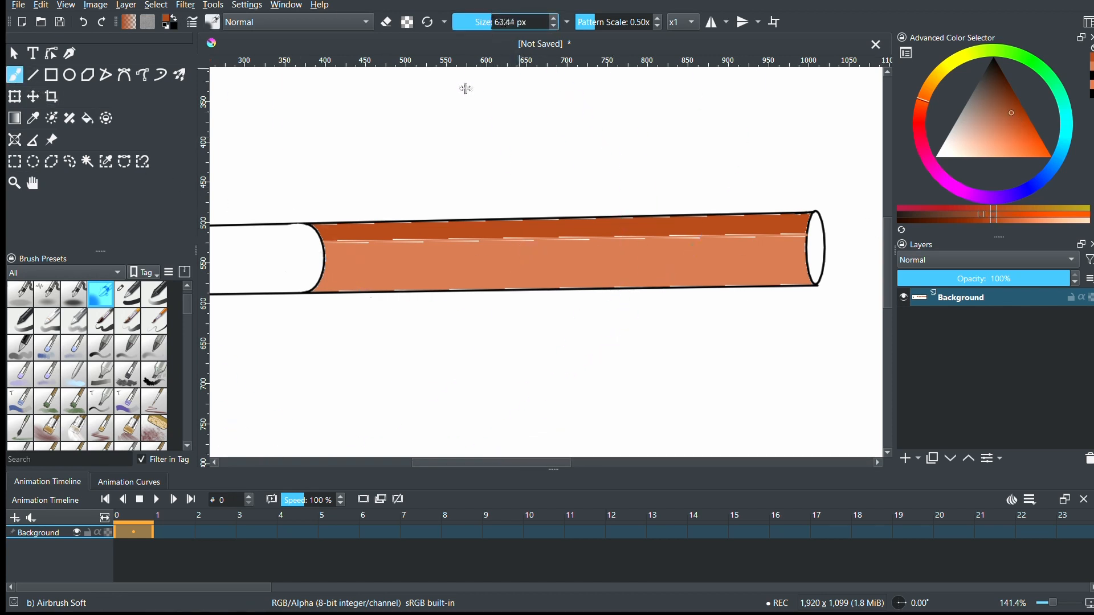
- Try airbrushing across the seam between the two orange bands, and undo the strokes
{"action": "mouse_move", "coordinate": [402, 252]}
{"action": "left_mouse_down"}
{"action": "mouse_move", "coordinate": [424, 245]}
{"action": "mouse_move", "coordinate": [360, 250]}
{"action": "mouse_move", "coordinate": [790, 231]}
{"action": "left_mouse_up"}
{"action": "key", "text": "ctrl+z"}
{"action": "left_click", "coordinate": [1058, 603]}
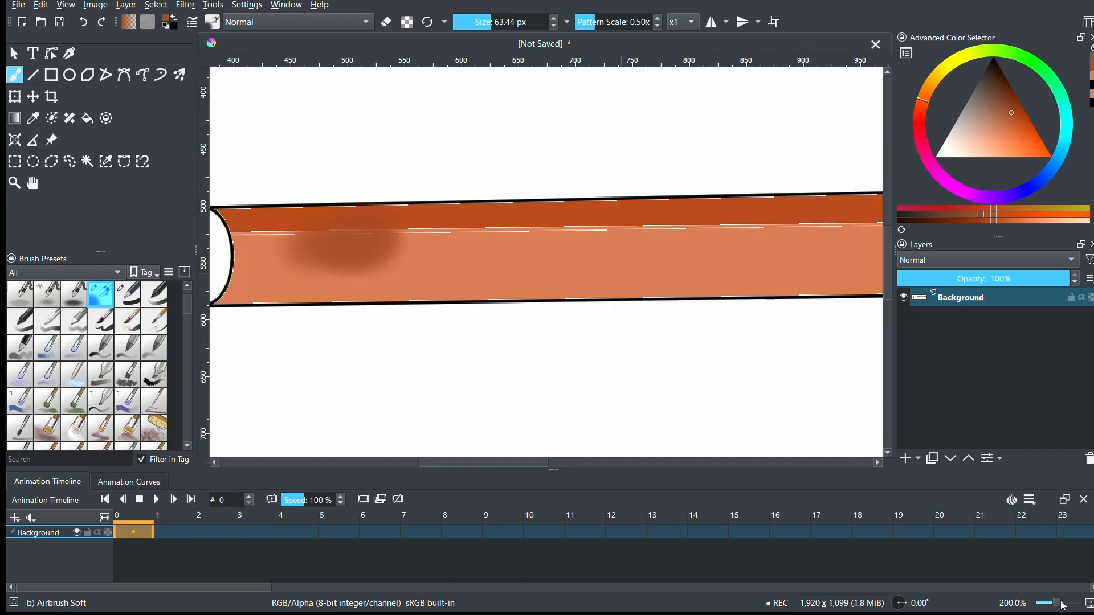
{"action": "key", "text": "ctrl+z"}
- Airbrush darker orange shading along the seam between the two orange bands at a brush size of 29.66 px
{"action": "left_click", "coordinate": [484, 26]}
{"action": "left_click", "coordinate": [482, 22]}
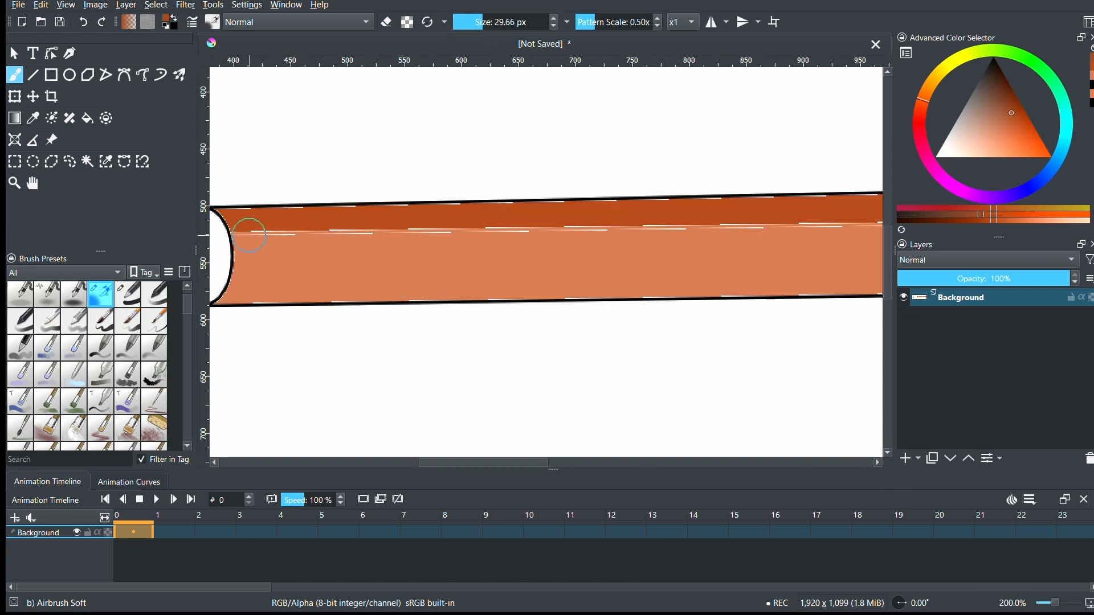
{"action": "left_click_drag", "start_coordinate": [228, 234], "coordinate": [852, 236]}
{"action": "mouse_move", "coordinate": [316, 231]}
{"action": "left_mouse_down"}
{"action": "mouse_move", "coordinate": [267, 233]}
{"action": "mouse_move", "coordinate": [500, 231]}
{"action": "left_mouse_up"}
{"action": "key", "text": "ctrl+z"}
{"action": "left_click_drag", "start_coordinate": [243, 233], "coordinate": [814, 228]}
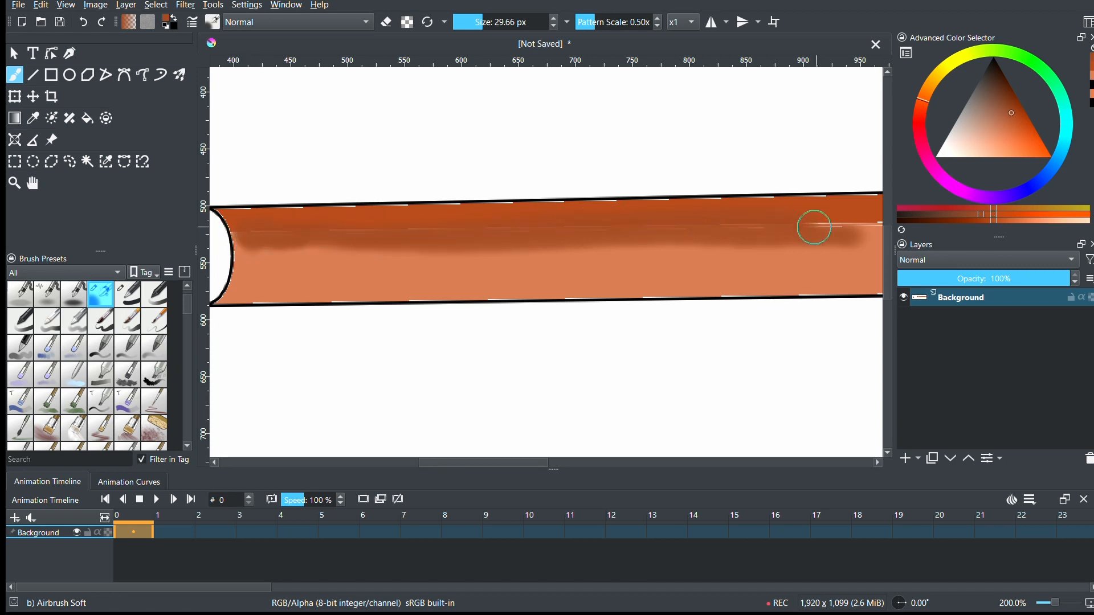
- Extend the airbrushed shading to the cylinder's right end and even it out along the middle of the seam
{"action": "left_click_drag", "start_coordinate": [445, 464], "coordinate": [478, 464]}
{"action": "left_click_drag", "start_coordinate": [626, 227], "coordinate": [741, 225]}
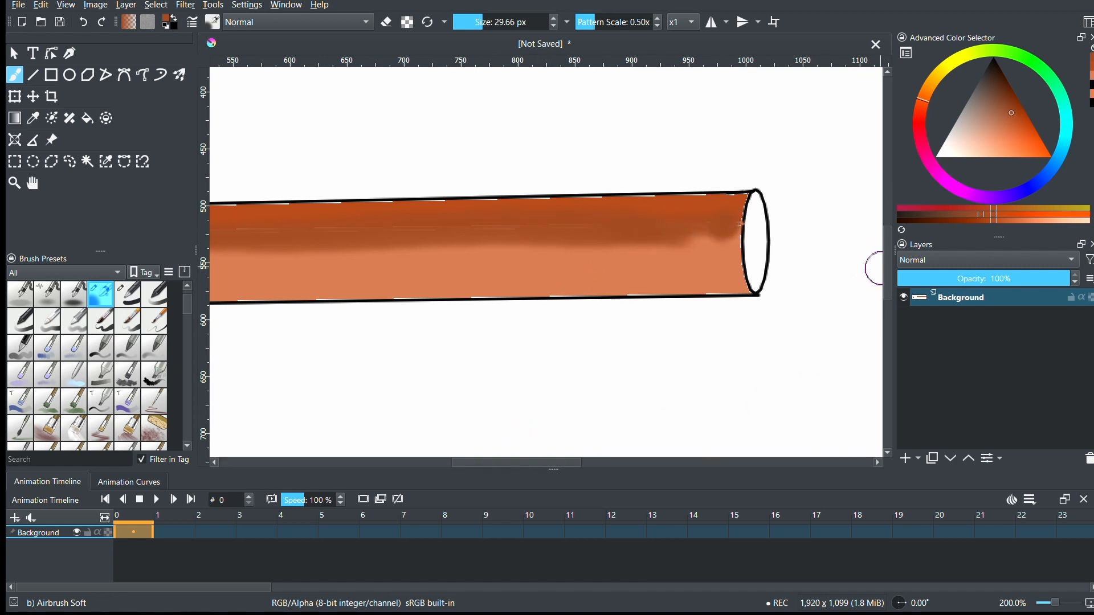
{"action": "scroll", "coordinate": [880, 268], "scroll_direction": "up", "scroll_amount": 2}
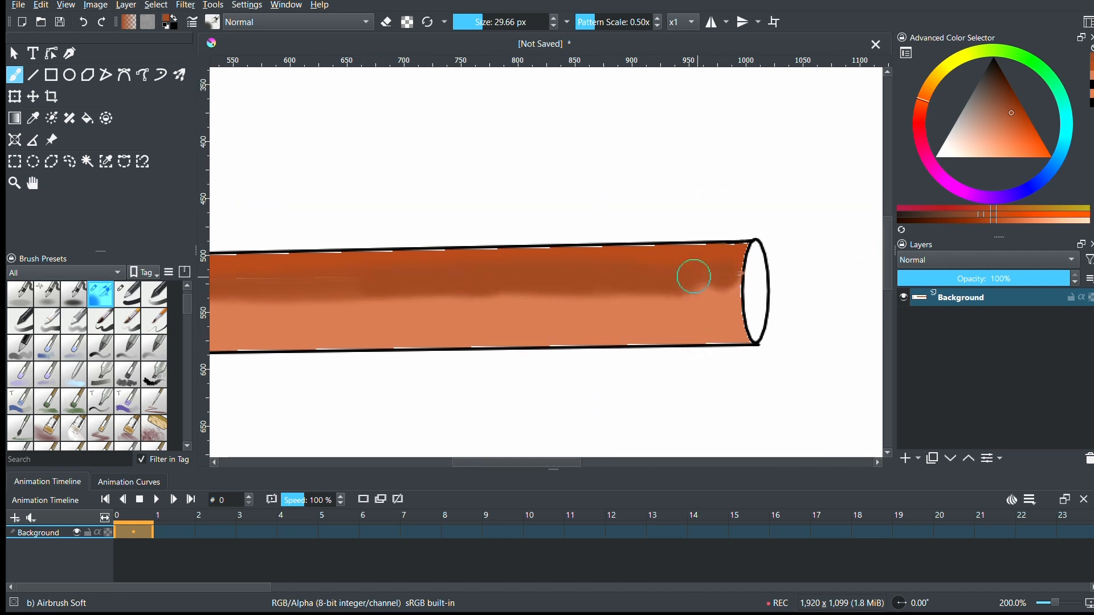
{"action": "left_click_drag", "start_coordinate": [505, 464], "coordinate": [464, 464]}
{"action": "mouse_move", "coordinate": [497, 275]}
{"action": "left_mouse_down"}
{"action": "mouse_move", "coordinate": [593, 281]}
{"action": "mouse_move", "coordinate": [469, 281]}
{"action": "left_mouse_up"}
- Paint over the white gaps along the long section's upper edge in dark orange with the Basic-1 preset at 1.70 px
{"action": "left_click", "coordinate": [1064, 603]}
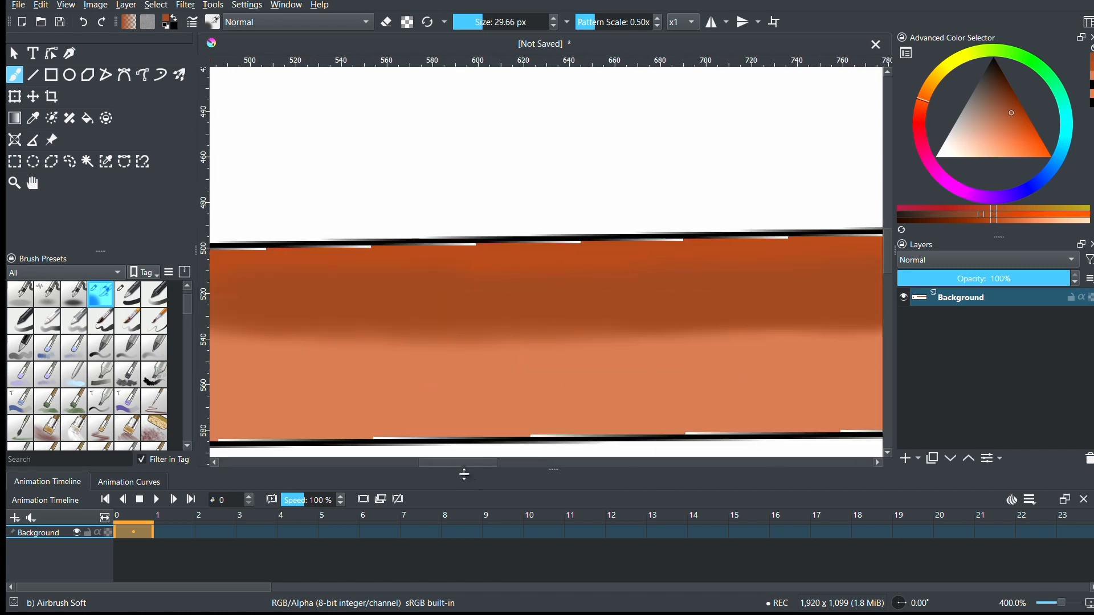
{"action": "left_click_drag", "start_coordinate": [464, 466], "coordinate": [409, 470]}
{"action": "left_click", "coordinate": [127, 291]}
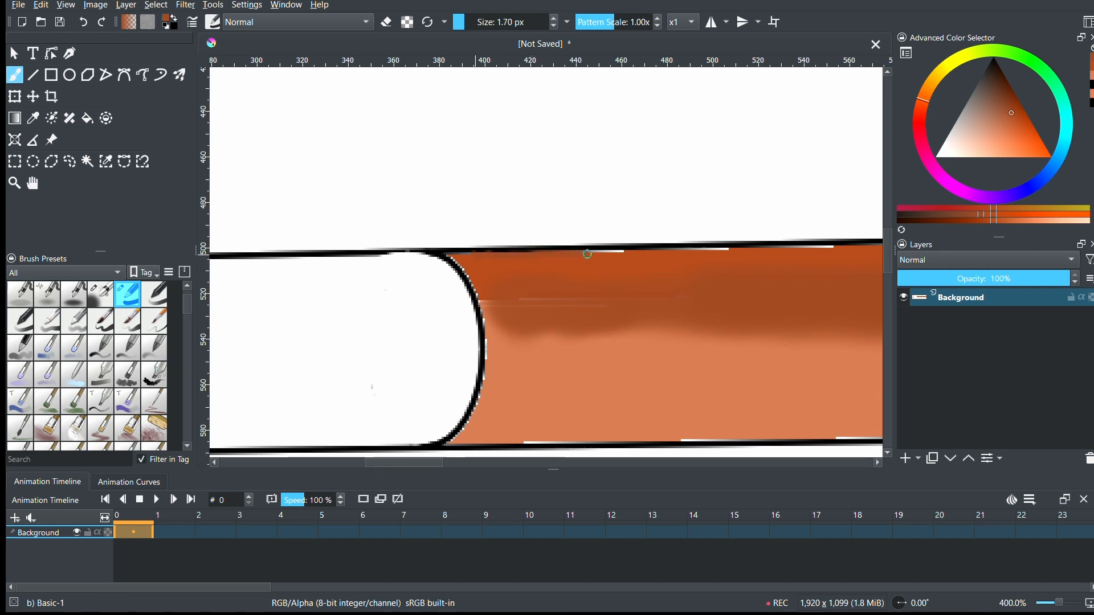
{"action": "left_click_drag", "start_coordinate": [424, 464], "coordinate": [459, 464]}
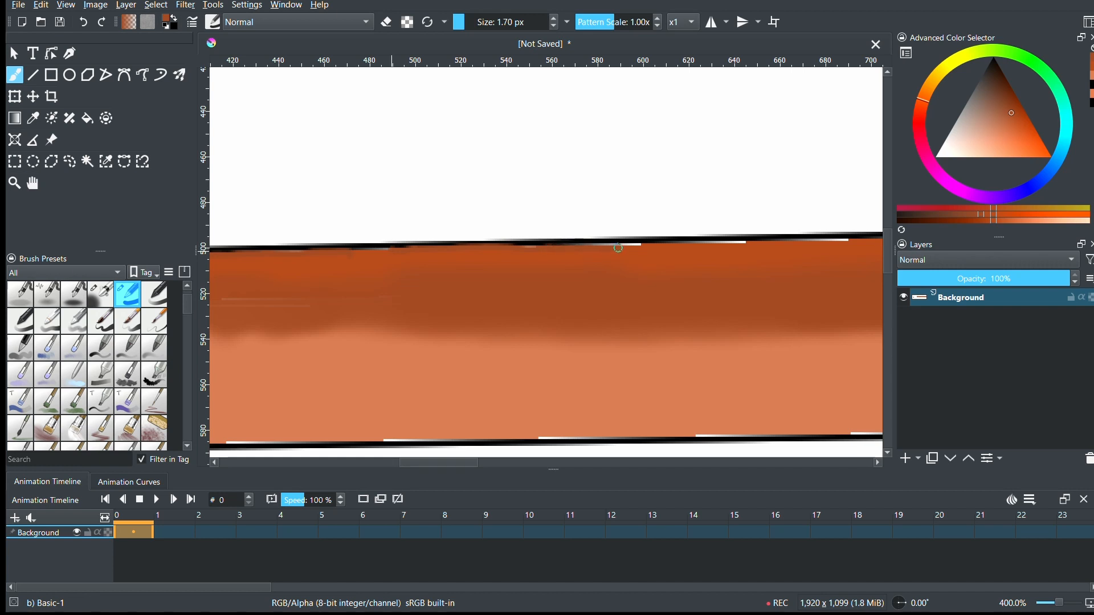
{"action": "left_click_drag", "start_coordinate": [449, 463], "coordinate": [475, 464]}
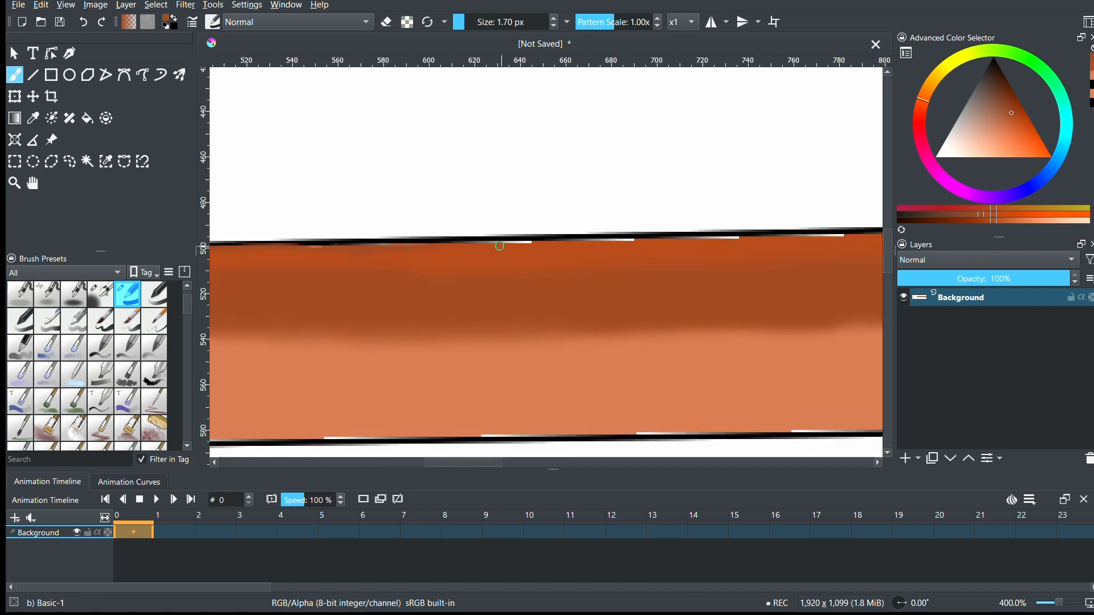
{"action": "left_click_drag", "start_coordinate": [574, 238], "coordinate": [632, 240]}
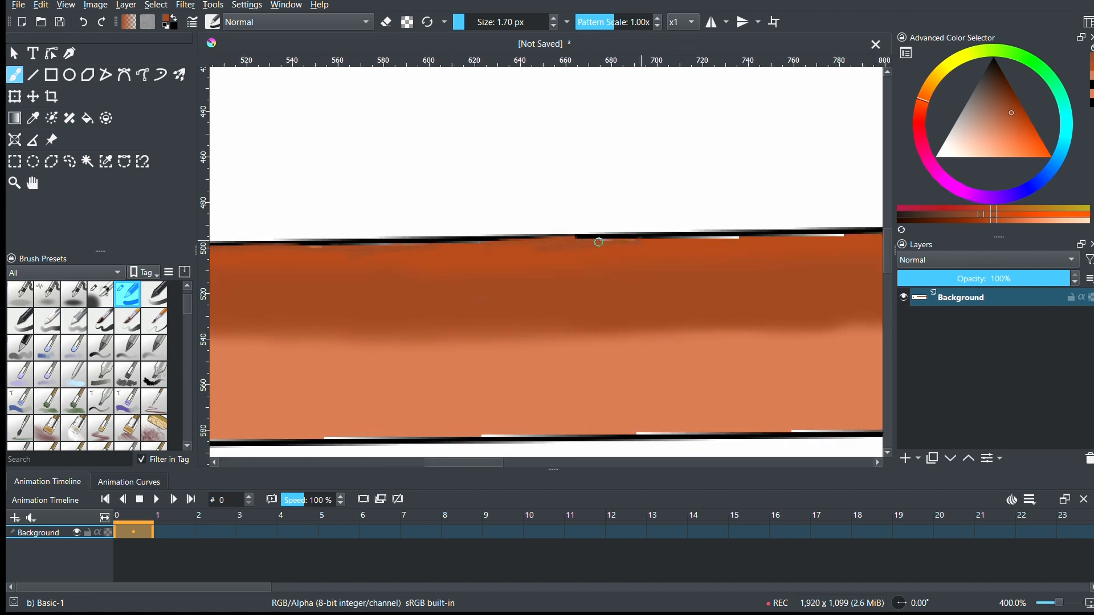
{"action": "left_click_drag", "start_coordinate": [481, 466], "coordinate": [537, 466]}
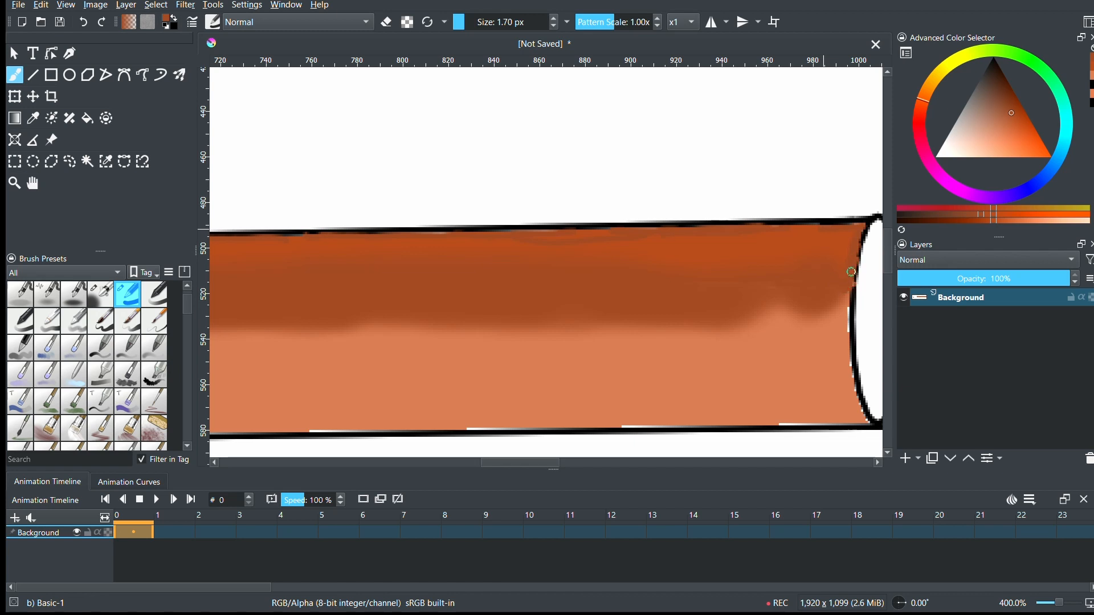
- Redraw the left edge of the cylinder's right end ellipse in black with the 1.70 px brush
{"action": "left_click_drag", "start_coordinate": [993, 73], "coordinate": [993, 56]}
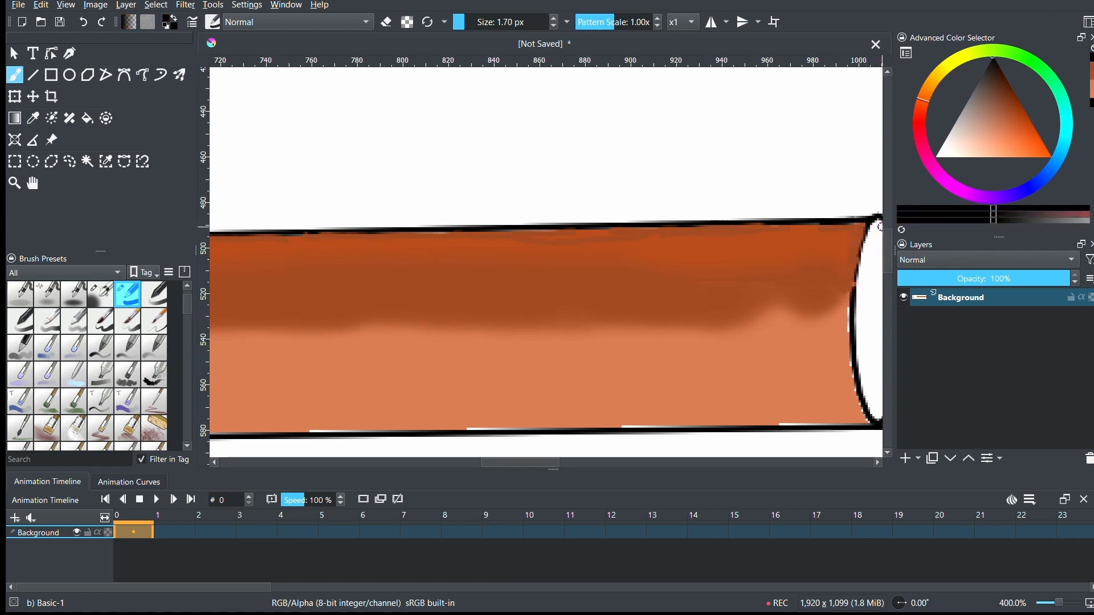
{"action": "left_click_drag", "start_coordinate": [866, 233], "coordinate": [855, 292]}
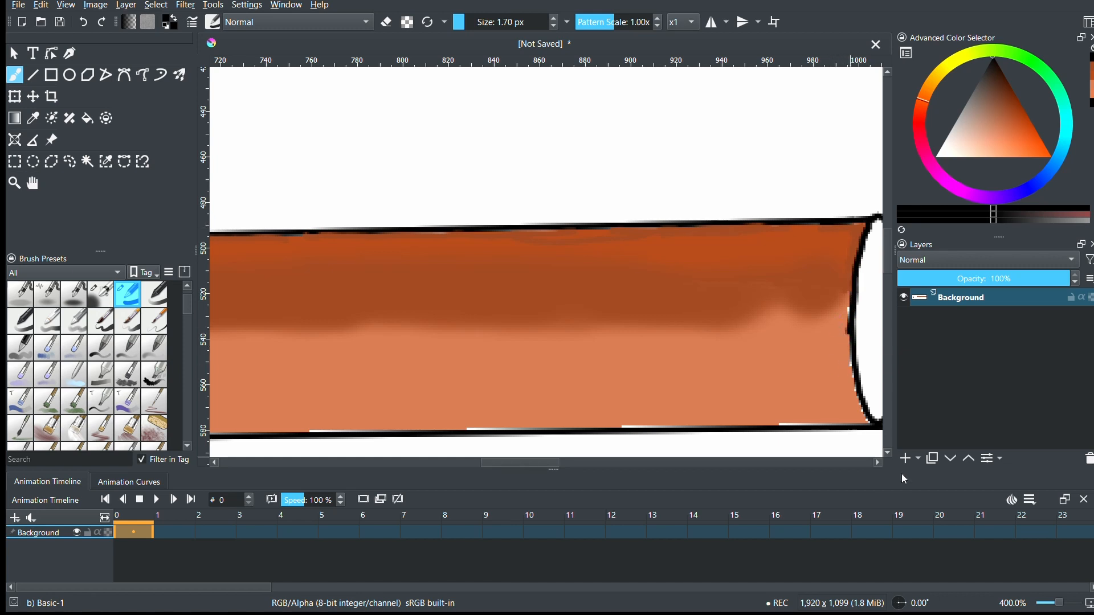
- Sample the body's light orange and flood-fill the white gaps along its lower edge between about 560 and 625 px
{"action": "left_click", "coordinate": [399, 384], "text": "ctrl"}
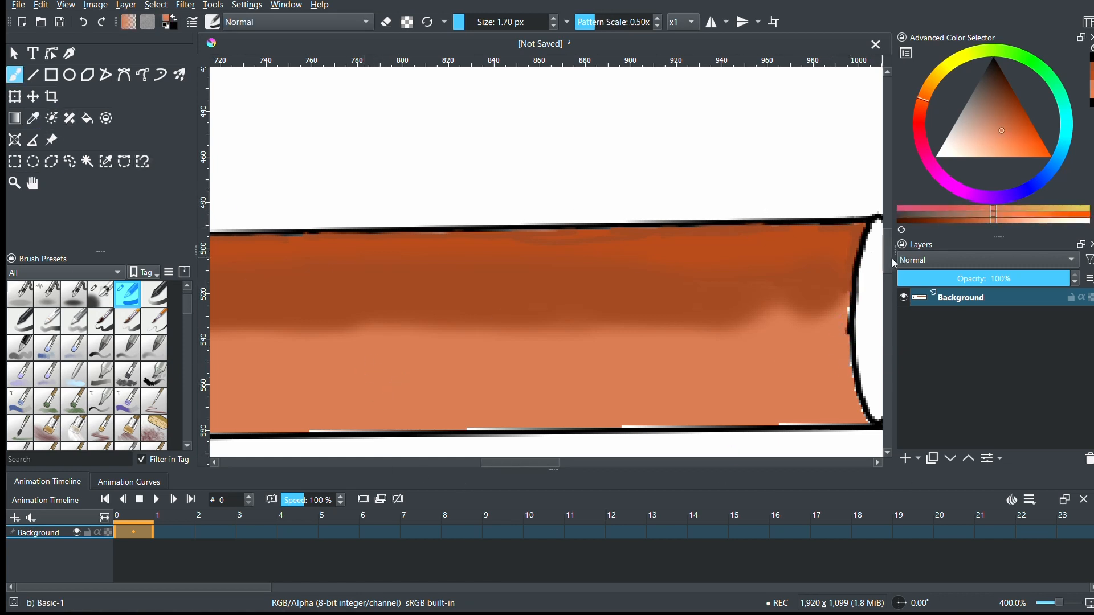
{"action": "left_click_drag", "start_coordinate": [891, 260], "coordinate": [890, 277]}
{"action": "left_click_drag", "start_coordinate": [498, 463], "coordinate": [393, 458]}
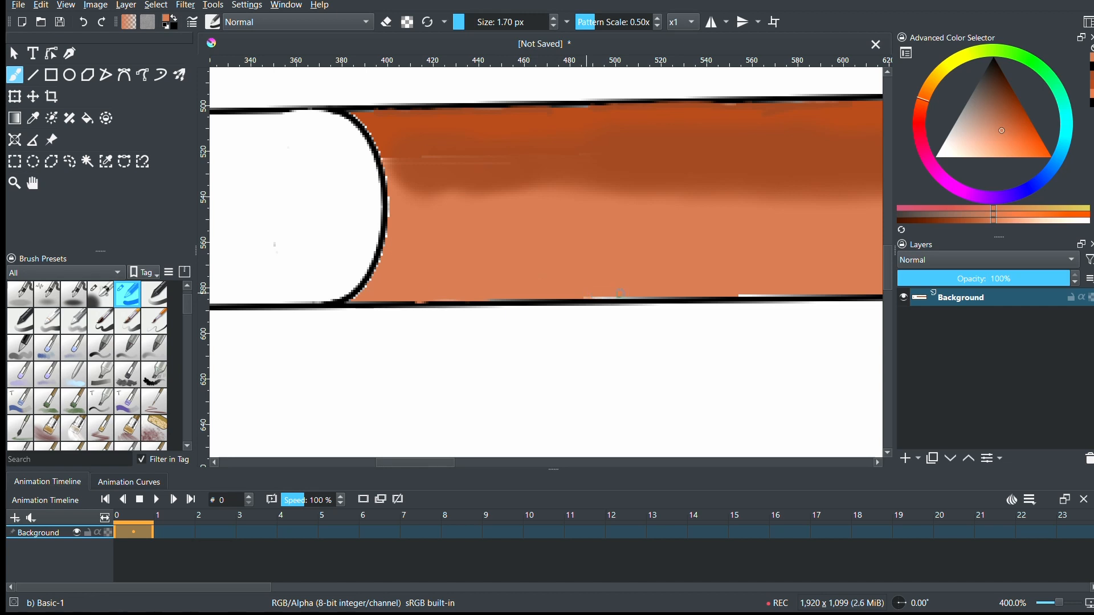
{"action": "left_click_drag", "start_coordinate": [414, 462], "coordinate": [453, 462]}
{"action": "left_click", "coordinate": [88, 120]}
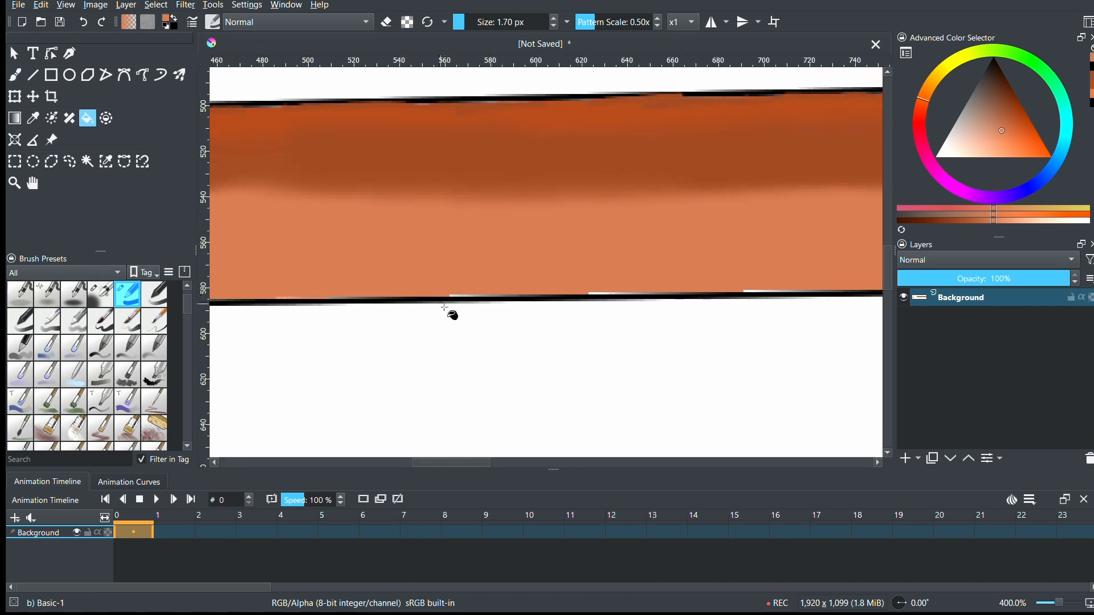
{"action": "left_click", "coordinate": [1077, 605]}
{"action": "left_click", "coordinate": [1076, 604]}
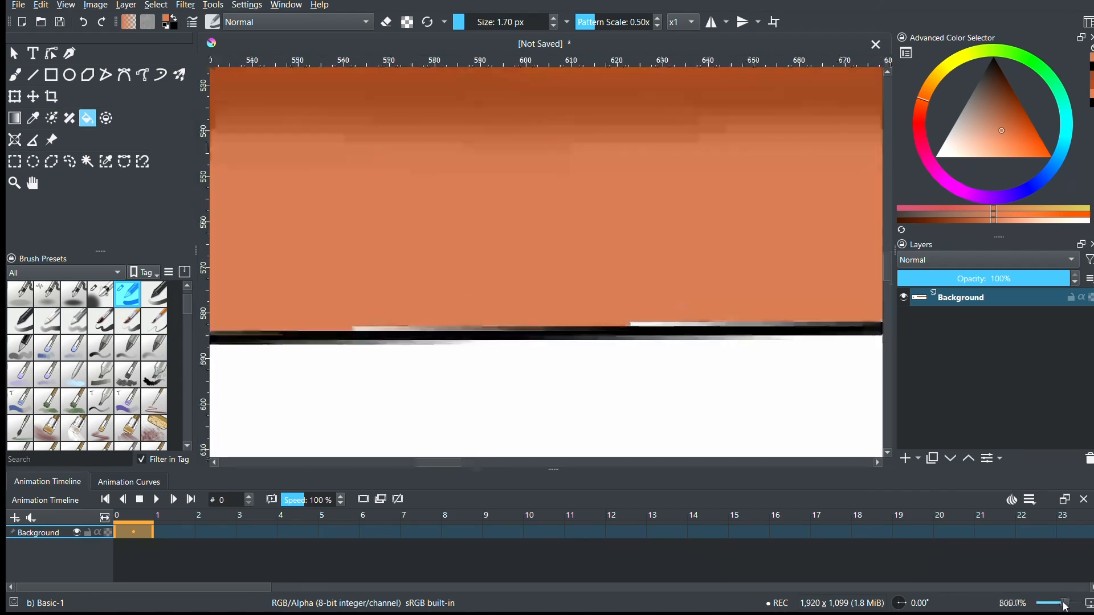
{"action": "left_click", "coordinate": [366, 329]}
{"action": "left_click", "coordinate": [404, 329]}
{"action": "left_click", "coordinate": [458, 330]}
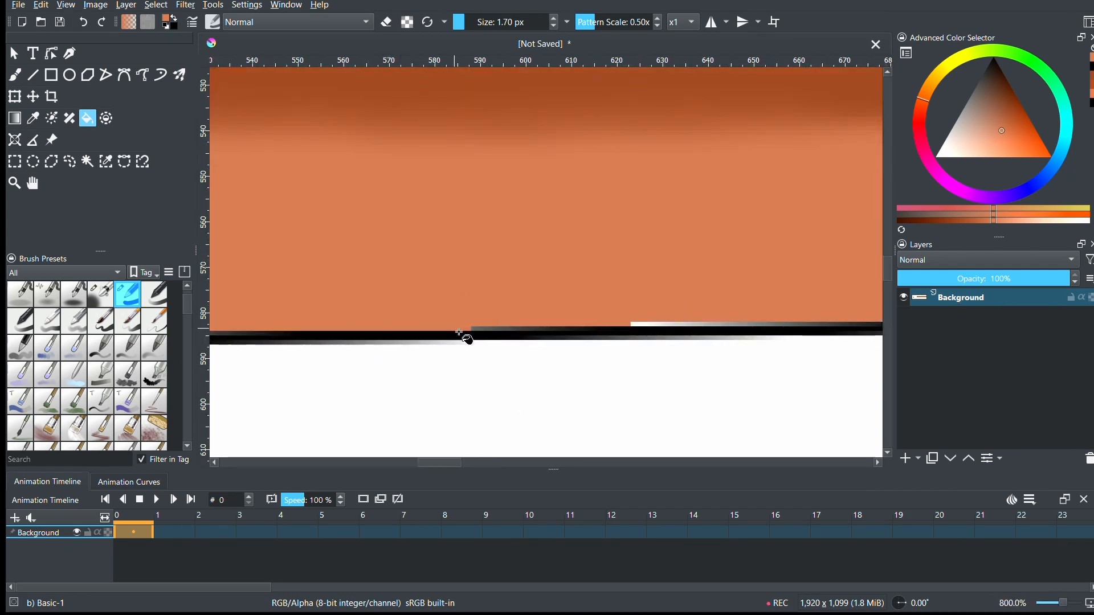
{"action": "left_click", "coordinate": [640, 325]}
- Fill the white and grey gap pixels along the body's lower edge between about 630 and 780 px in light orange
{"action": "left_click_drag", "start_coordinate": [450, 462], "coordinate": [471, 463]}
{"action": "left_click", "coordinate": [359, 326]}
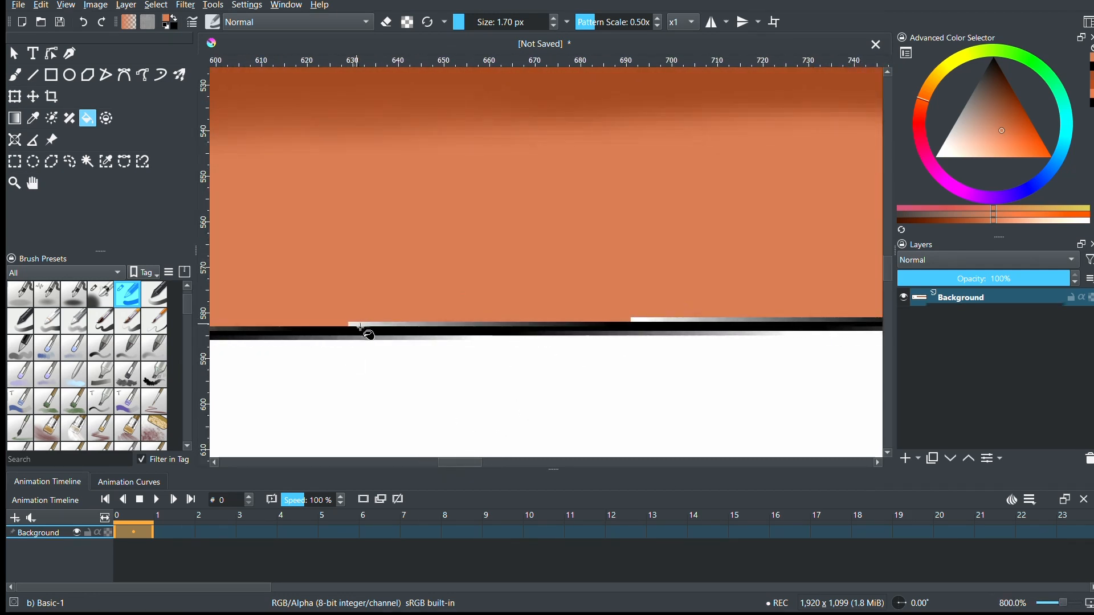
{"action": "left_click", "coordinate": [400, 327]}
{"action": "left_click", "coordinate": [467, 323]}
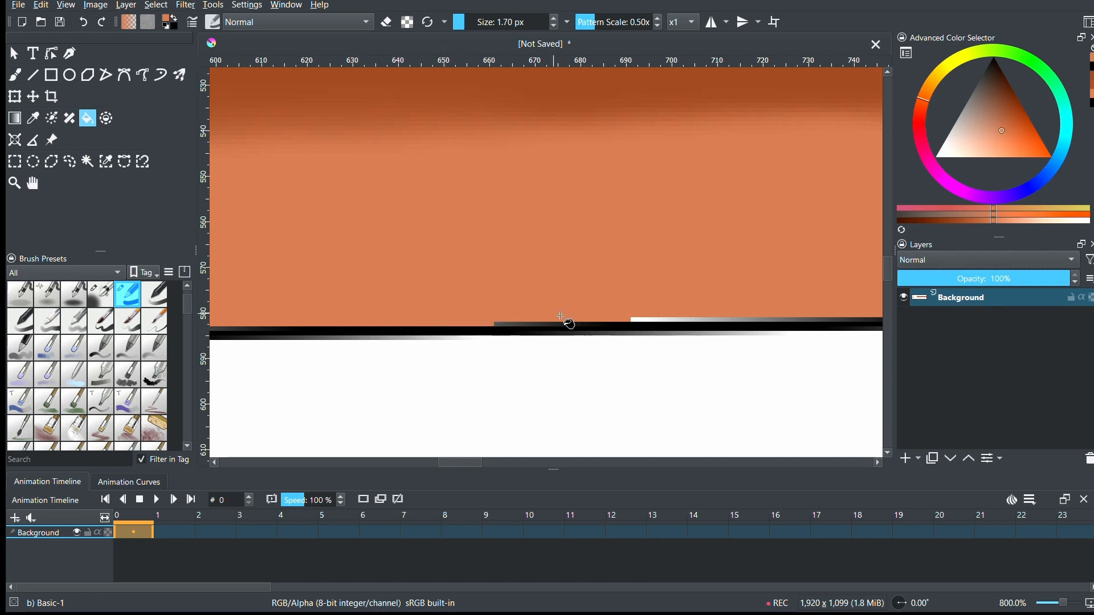
{"action": "left_click", "coordinate": [512, 326]}
{"action": "left_click", "coordinate": [581, 326]}
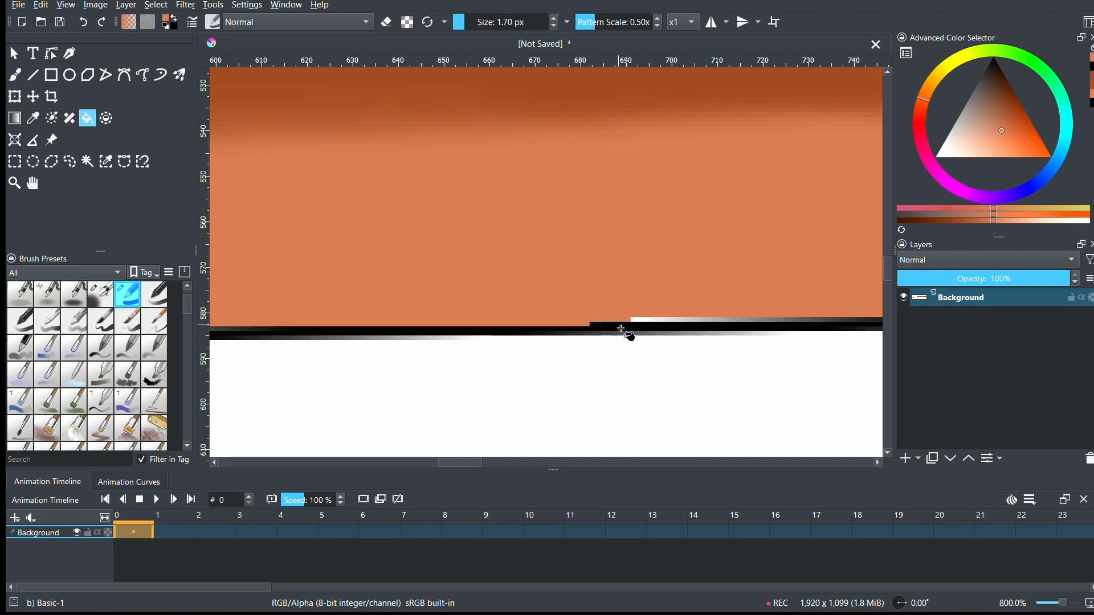
{"action": "left_click", "coordinate": [624, 327]}
{"action": "key", "text": "ctrl+z"}
{"action": "left_click", "coordinate": [650, 320]}
{"action": "left_click", "coordinate": [684, 321]}
{"action": "left_click_drag", "start_coordinate": [457, 464], "coordinate": [477, 464]}
{"action": "left_click", "coordinate": [469, 323]}
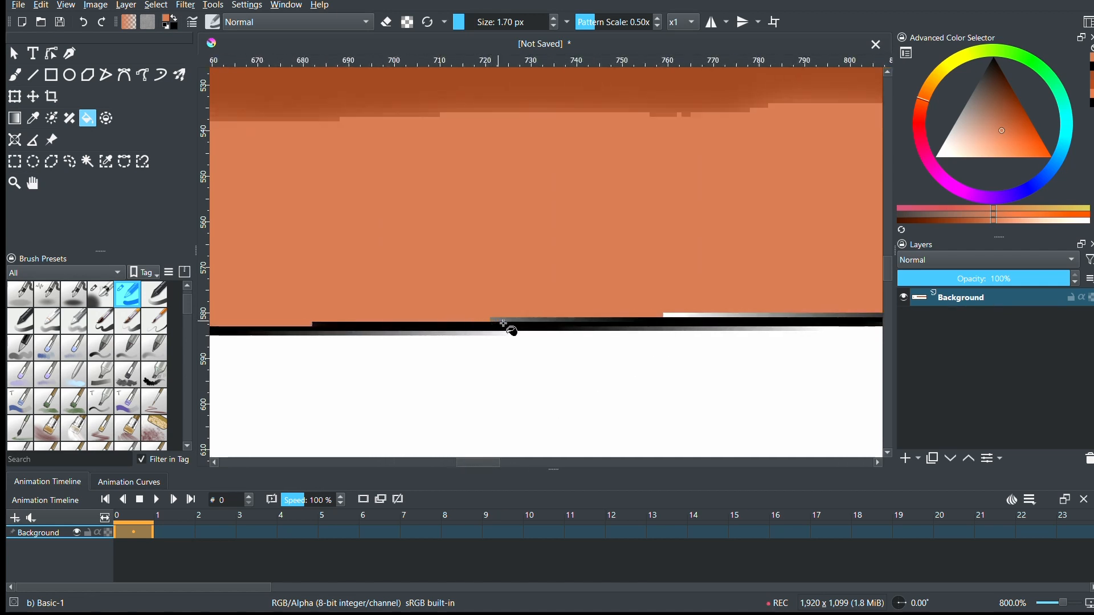
{"action": "left_click", "coordinate": [513, 319]}
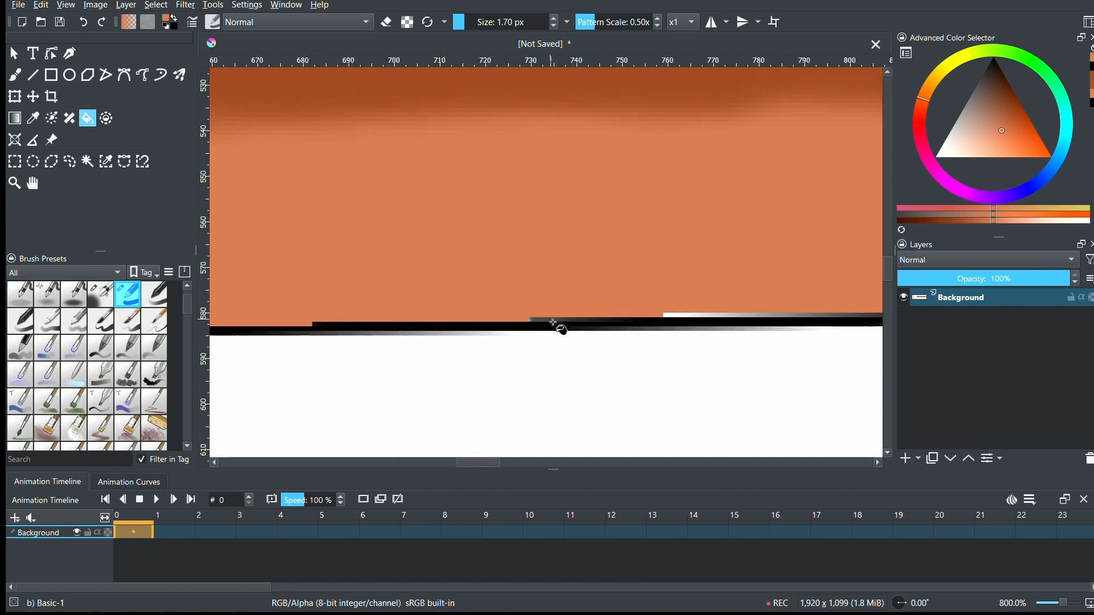
{"action": "left_click", "coordinate": [691, 315]}
{"action": "left_click", "coordinate": [725, 316]}
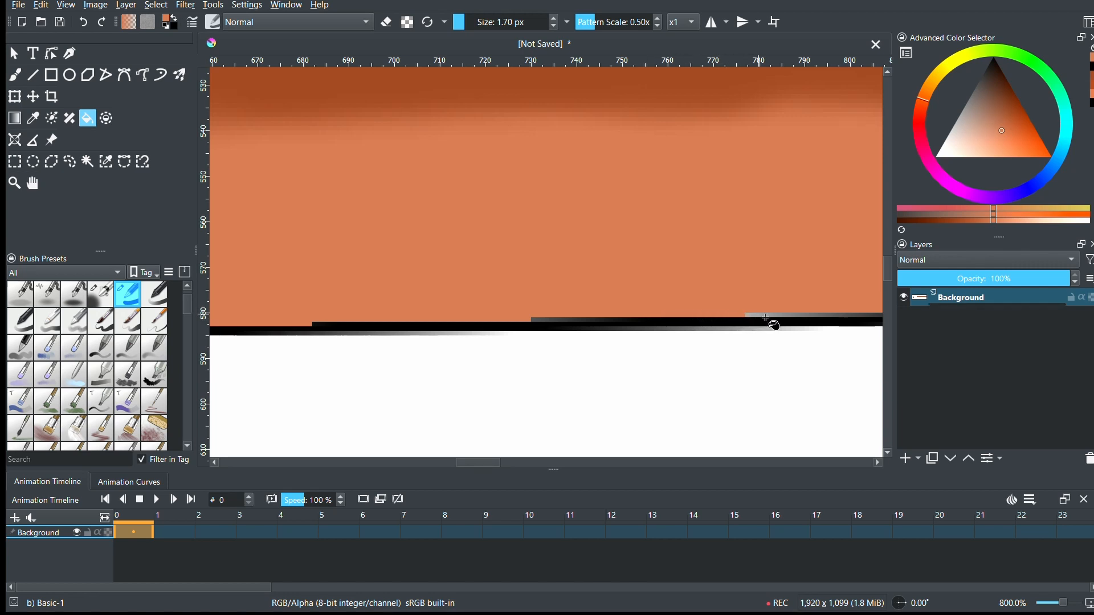
{"action": "left_click", "coordinate": [753, 317]}
- Fill the remaining white gaps along the body's lower edge in light orange, up to the right end ellipse
{"action": "left_click_drag", "start_coordinate": [489, 464], "coordinate": [551, 462]}
{"action": "left_click", "coordinate": [437, 311]}
{"action": "left_click", "coordinate": [472, 311]}
{"action": "left_click", "coordinate": [514, 311]}
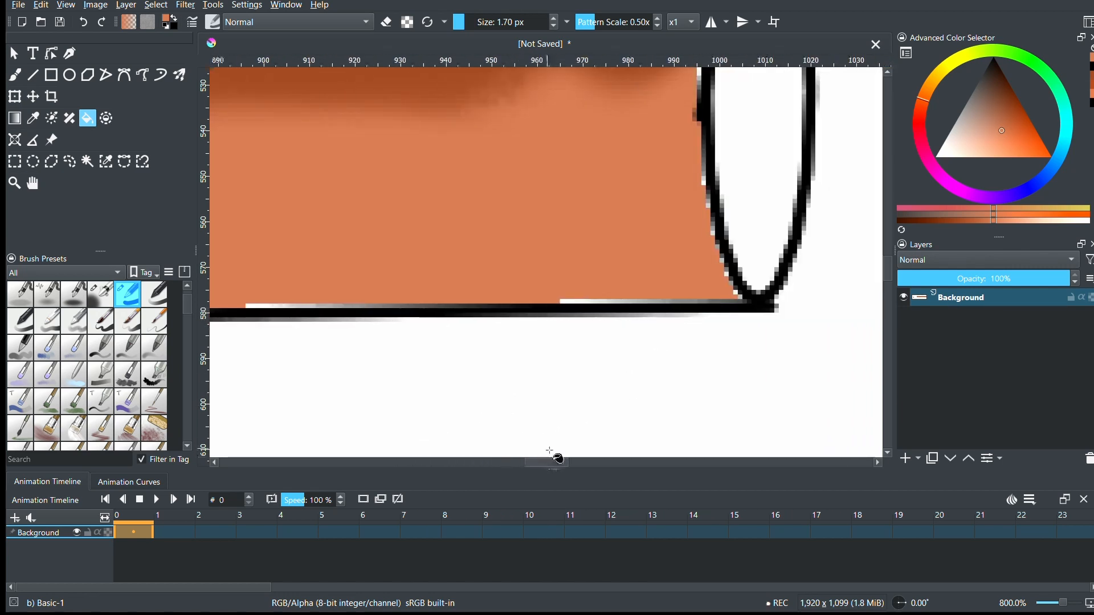
{"action": "left_click", "coordinate": [259, 312]}
{"action": "left_click", "coordinate": [305, 312]}
{"action": "left_click", "coordinate": [342, 312]}
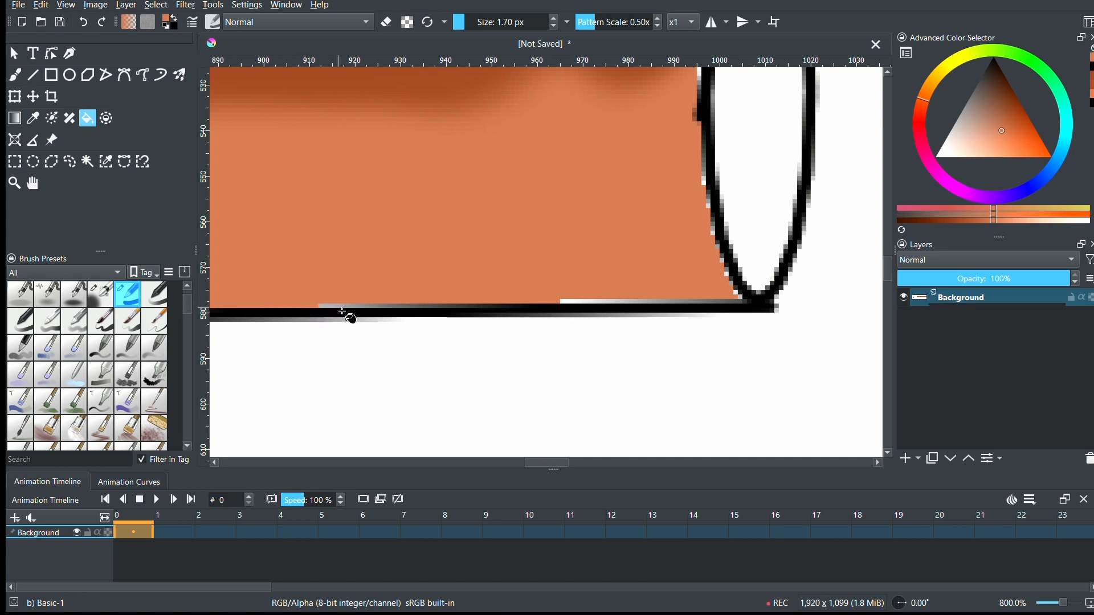
{"action": "left_click", "coordinate": [580, 302]}
{"action": "left_click", "coordinate": [608, 302]}
{"action": "left_click", "coordinate": [655, 302]}
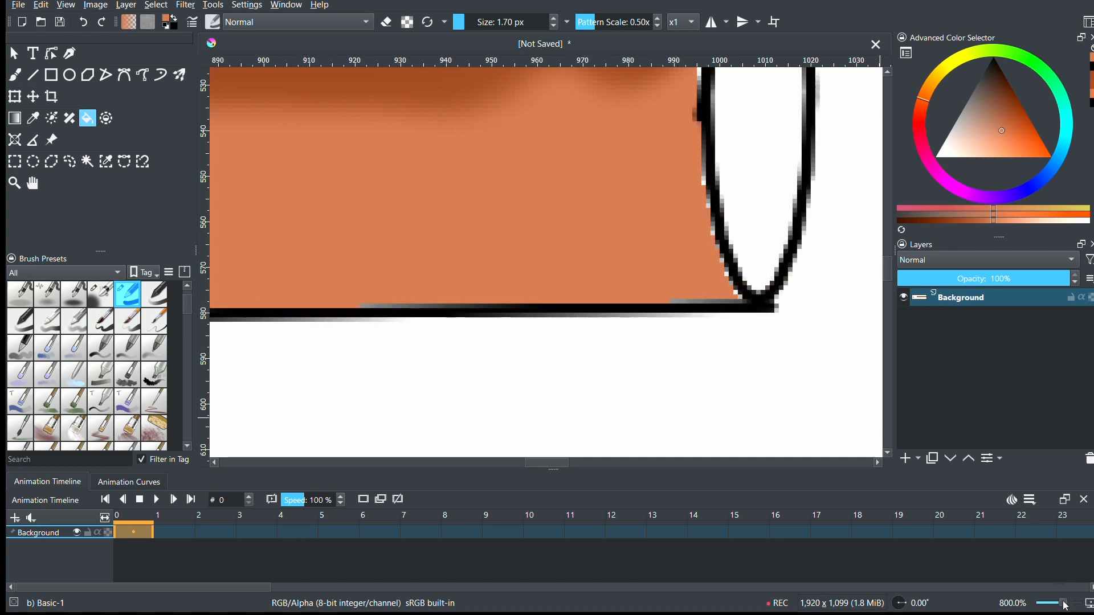
{"action": "left_click_drag", "start_coordinate": [1067, 607], "coordinate": [1059, 603]}
{"action": "left_click_drag", "start_coordinate": [535, 464], "coordinate": [556, 474]}
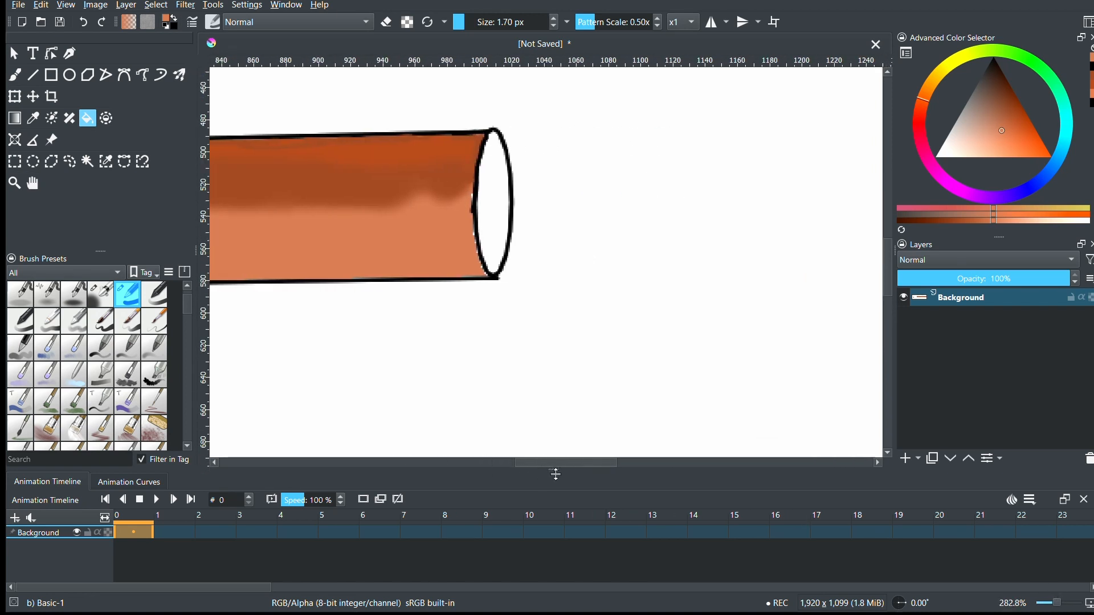
{"action": "left_click", "coordinate": [112, 296]}
{"action": "left_click", "coordinate": [979, 93]}
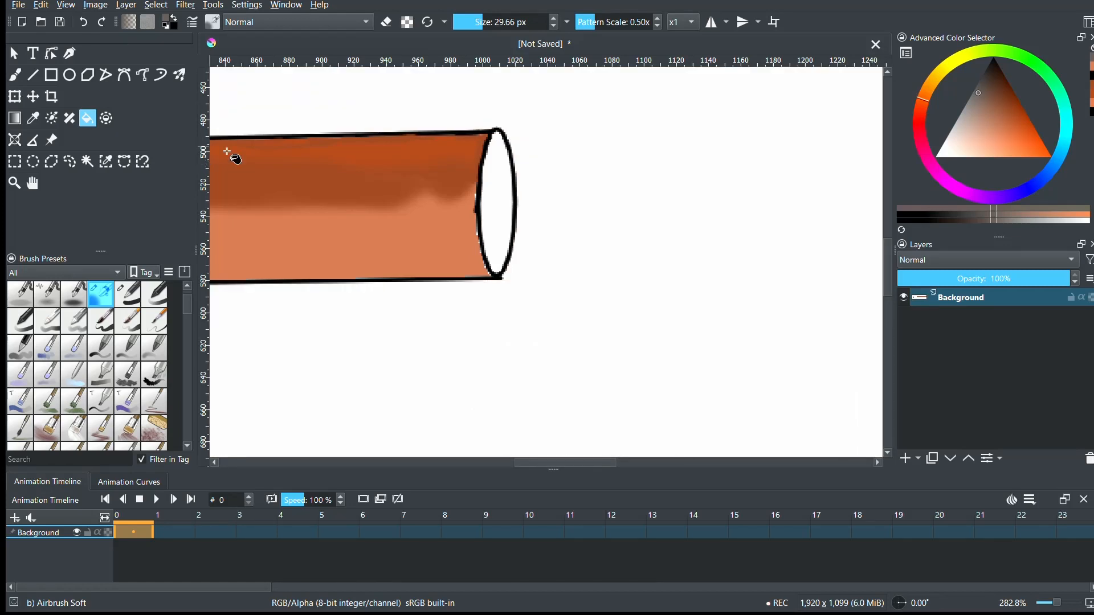
{"action": "left_click", "coordinate": [504, 226]}
{"action": "key", "text": "ctrl+z"}
- Fill the cylinder's right end ellipse with a light greyish brown
{"action": "left_click", "coordinate": [977, 121]}
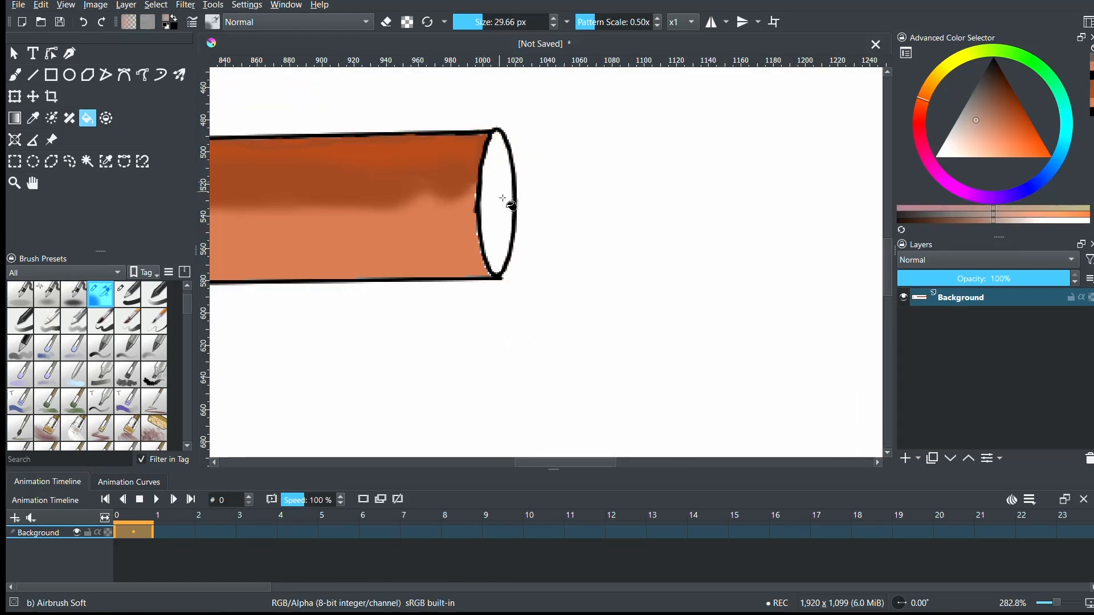
{"action": "left_click", "coordinate": [503, 239]}
- Paint a darker brown bristle texture down the middle of the right end face with the Block bristles preset at 12.00 px
{"action": "left_click", "coordinate": [128, 374]}
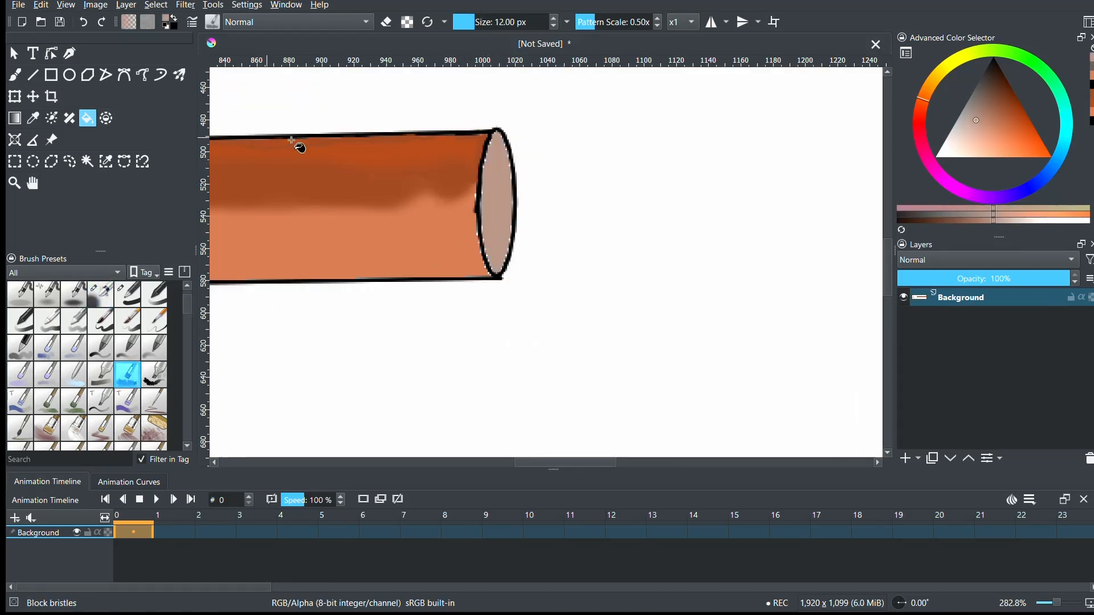
{"action": "left_click", "coordinate": [962, 220]}
{"action": "key", "text": "b"}
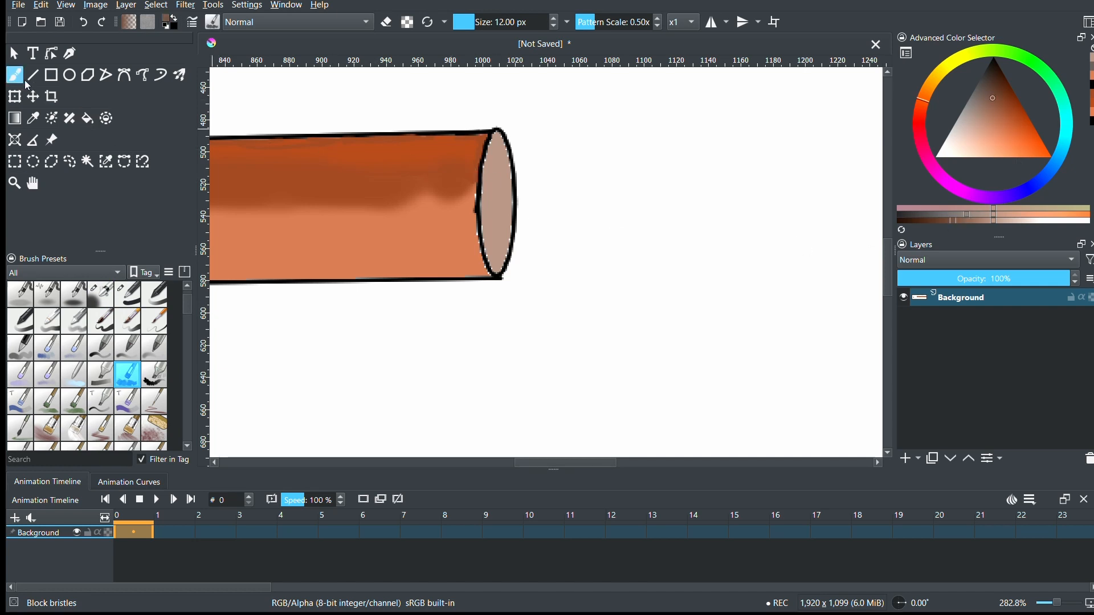
{"action": "mouse_move", "coordinate": [486, 178]}
{"action": "left_mouse_down"}
{"action": "mouse_move", "coordinate": [513, 186]}
{"action": "mouse_move", "coordinate": [500, 154]}
{"action": "left_mouse_up"}
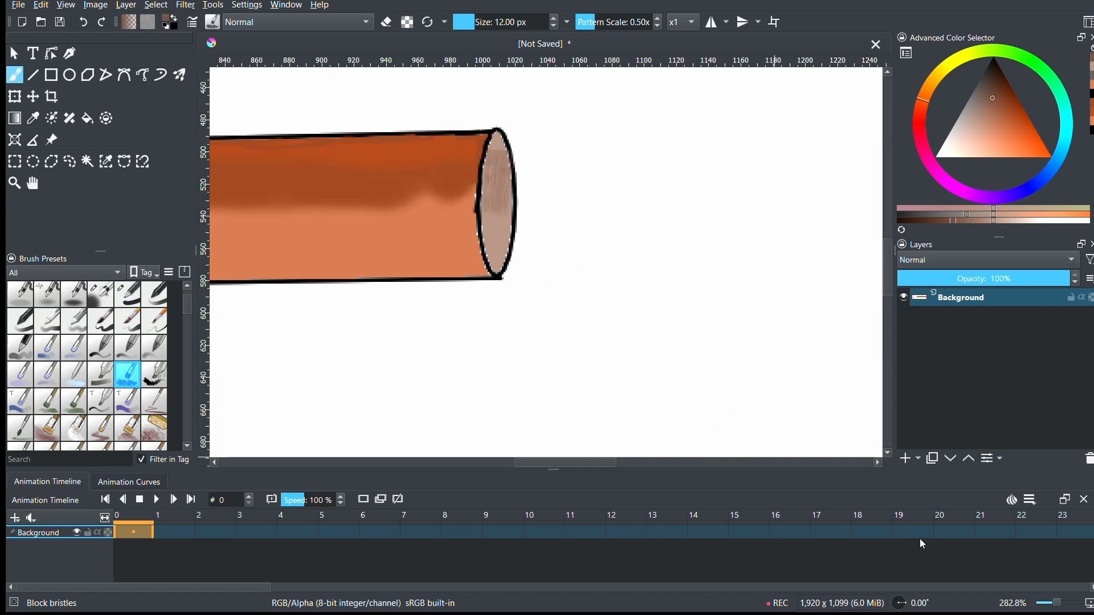
{"action": "left_click_drag", "start_coordinate": [1064, 607], "coordinate": [1067, 609]}
{"action": "left_click_drag", "start_coordinate": [888, 273], "coordinate": [887, 261]}
{"action": "left_click_drag", "start_coordinate": [1067, 607], "coordinate": [1069, 608]}
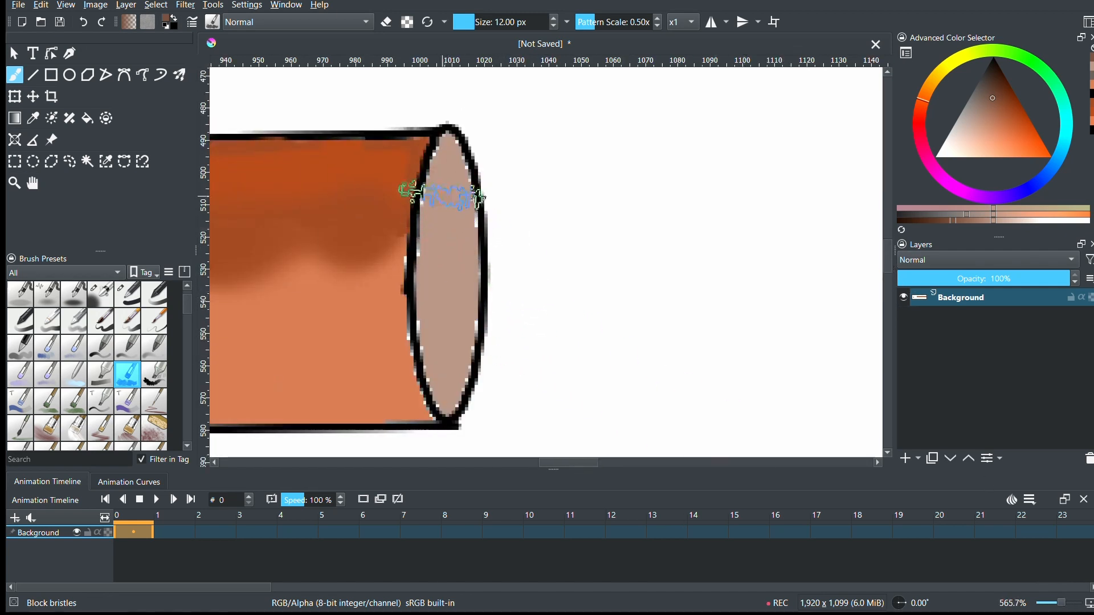
{"action": "mouse_move", "coordinate": [450, 200]}
{"action": "left_mouse_down"}
{"action": "mouse_move", "coordinate": [450, 242]}
{"action": "mouse_move", "coordinate": [451, 193]}
{"action": "mouse_move", "coordinate": [448, 337]}
{"action": "left_mouse_up"}
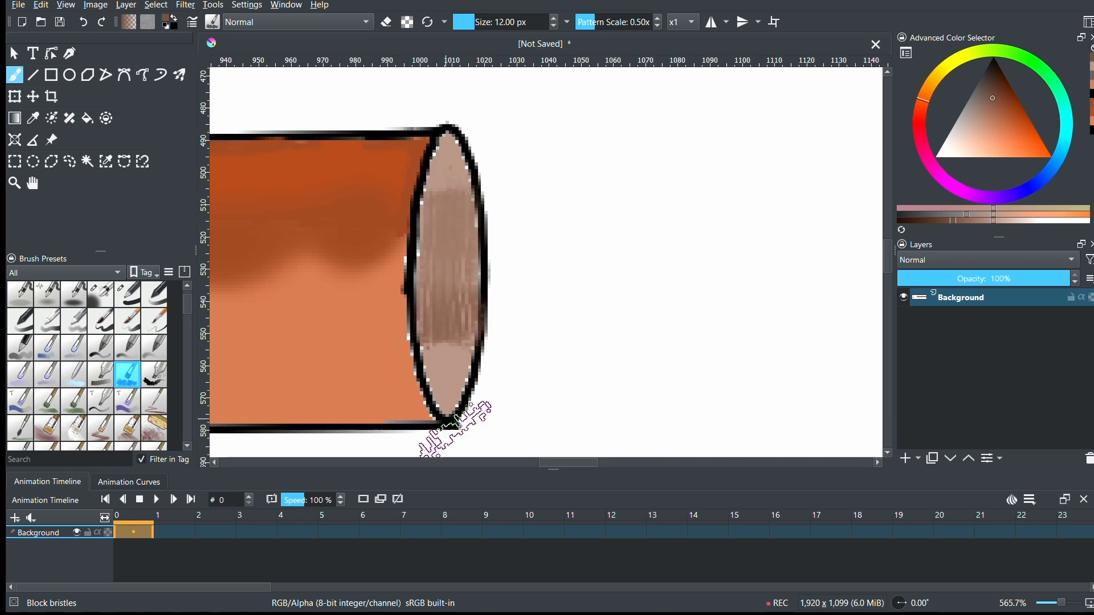
- Reduce the brush size to 3.72 px and paint darker brown bristle strokes over the end face's lower part
{"action": "left_click", "coordinate": [1069, 604]}
{"action": "scroll", "coordinate": [570, 378], "scroll_direction": "down", "scroll_amount": 3}
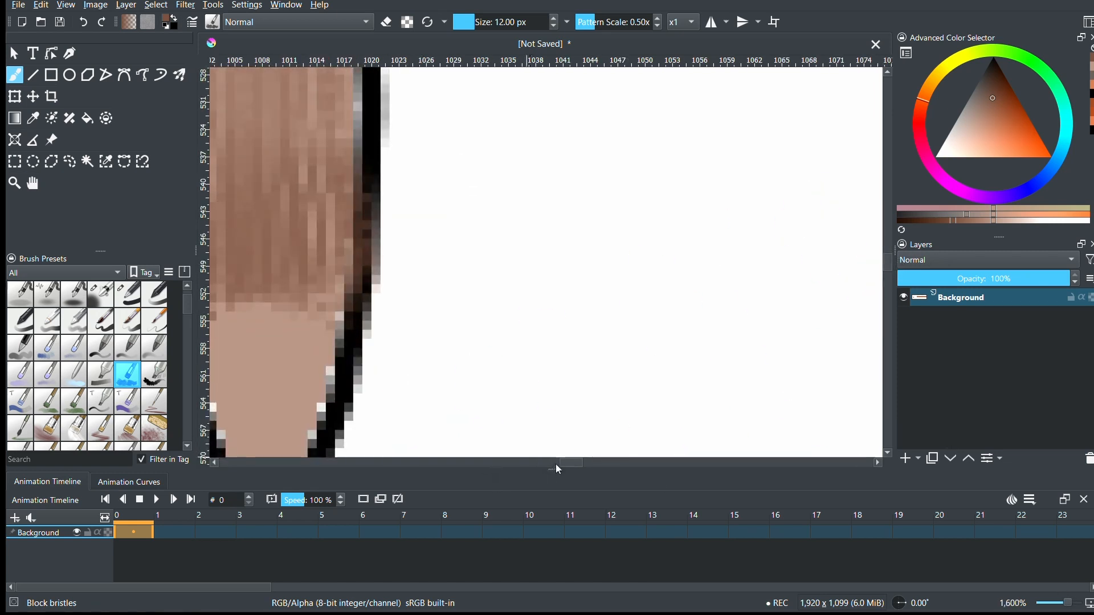
{"action": "scroll", "coordinate": [647, 342], "scroll_direction": "left", "scroll_amount": 6}
{"action": "left_click_drag", "start_coordinate": [474, 24], "coordinate": [468, 24]}
{"action": "mouse_move", "coordinate": [653, 307]}
{"action": "left_mouse_down"}
{"action": "mouse_move", "coordinate": [648, 358]}
{"action": "mouse_move", "coordinate": [703, 318]}
{"action": "mouse_move", "coordinate": [681, 399]}
{"action": "left_mouse_up"}
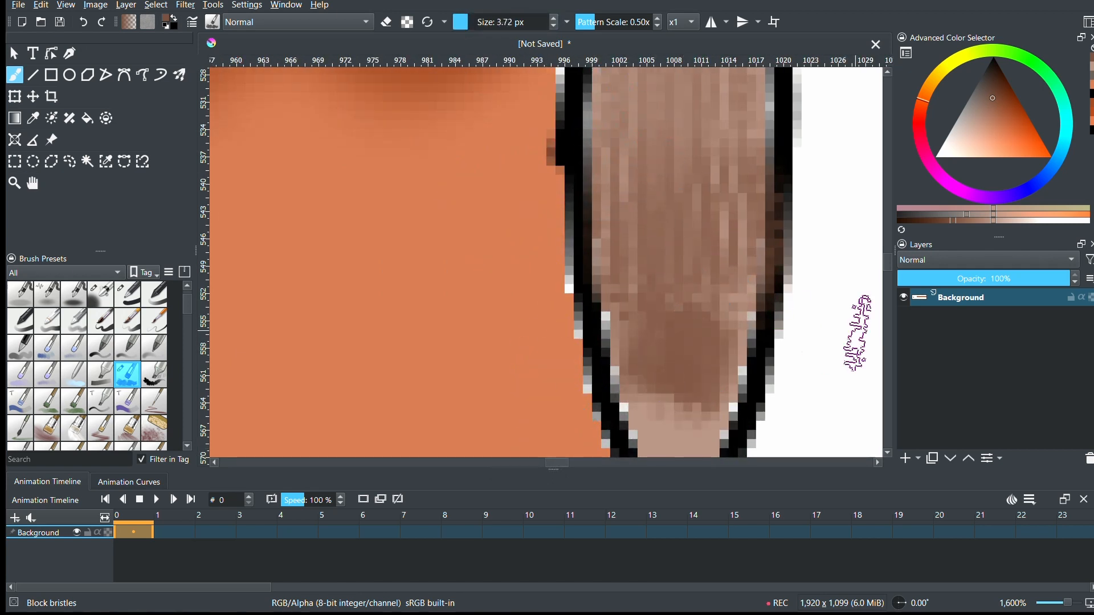
{"action": "left_click_drag", "start_coordinate": [889, 271], "coordinate": [890, 274]}
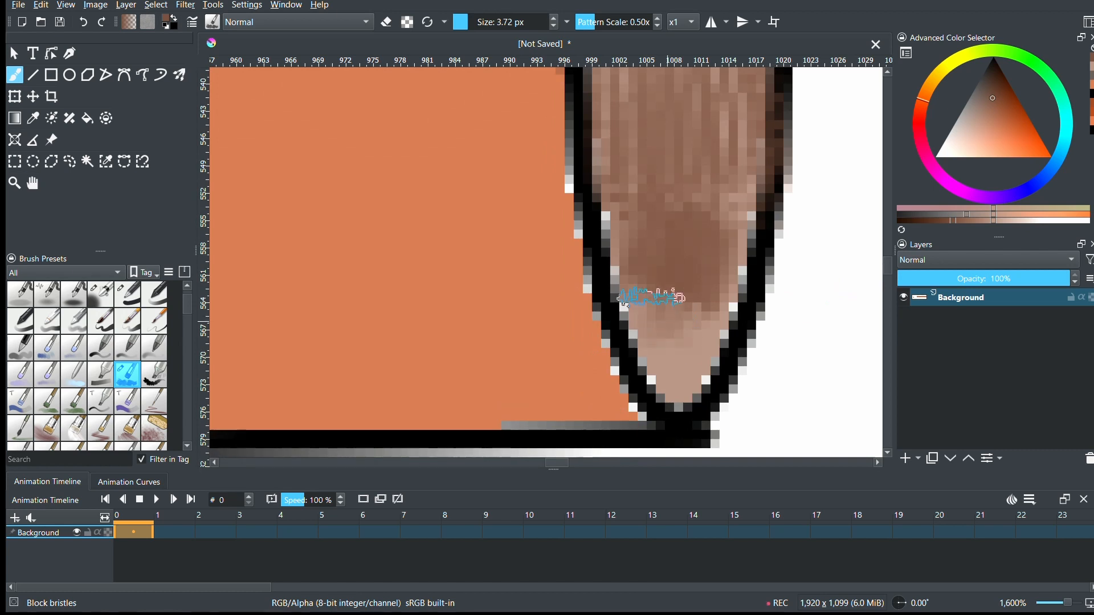
{"action": "mouse_move", "coordinate": [652, 299]}
{"action": "left_mouse_down"}
{"action": "mouse_move", "coordinate": [677, 371]}
{"action": "mouse_move", "coordinate": [702, 317]}
{"action": "mouse_move", "coordinate": [730, 190]}
{"action": "mouse_move", "coordinate": [708, 282]}
{"action": "mouse_move", "coordinate": [717, 239]}
{"action": "mouse_move", "coordinate": [658, 283]}
{"action": "mouse_move", "coordinate": [627, 189]}
{"action": "mouse_move", "coordinate": [643, 300]}
{"action": "mouse_move", "coordinate": [719, 350]}
{"action": "left_mouse_up"}
- Paint brown bristle patches over the upper part of the right end face at 3.72 px
{"action": "left_click_drag", "start_coordinate": [890, 264], "coordinate": [889, 247]}
{"action": "mouse_move", "coordinate": [661, 233]}
{"action": "left_mouse_down"}
{"action": "mouse_move", "coordinate": [676, 108]}
{"action": "mouse_move", "coordinate": [705, 222]}
{"action": "mouse_move", "coordinate": [699, 340]}
{"action": "left_mouse_up"}
{"action": "mouse_move", "coordinate": [670, 178]}
{"action": "left_mouse_down"}
{"action": "mouse_move", "coordinate": [606, 244]}
{"action": "mouse_move", "coordinate": [715, 245]}
{"action": "mouse_move", "coordinate": [735, 393]}
{"action": "left_mouse_up"}
- Sample the body's dark orange and try covering the white gap beside the end ellipse with Basic-1 at 1.70 px and Airbrush Soft at 0.59 px
{"action": "left_click_drag", "start_coordinate": [1071, 603], "coordinate": [1068, 603]}
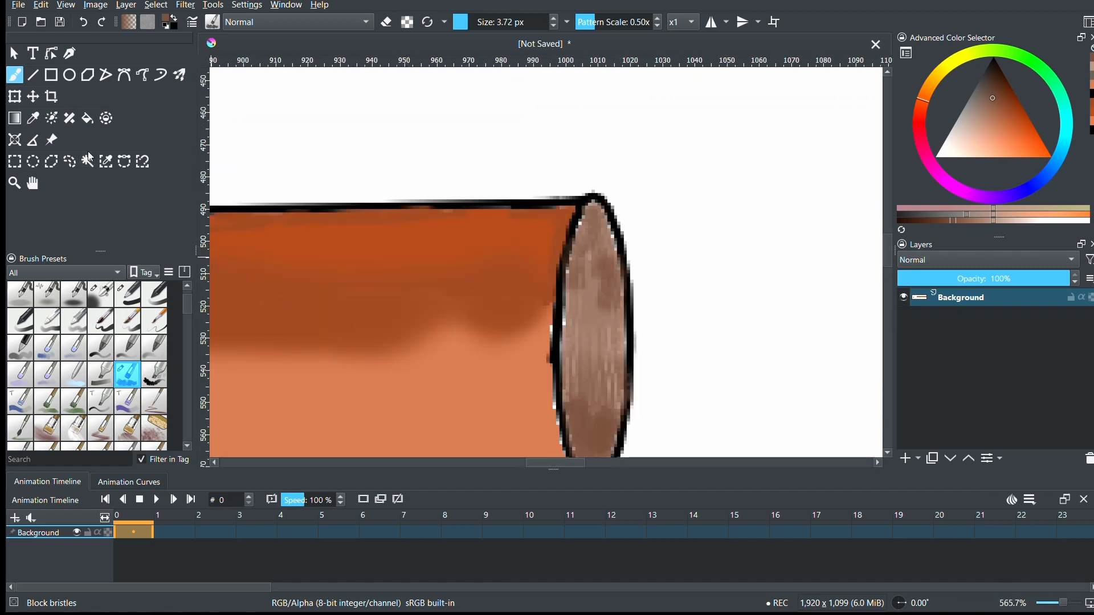
{"action": "left_click", "coordinate": [327, 264], "text": "ctrl"}
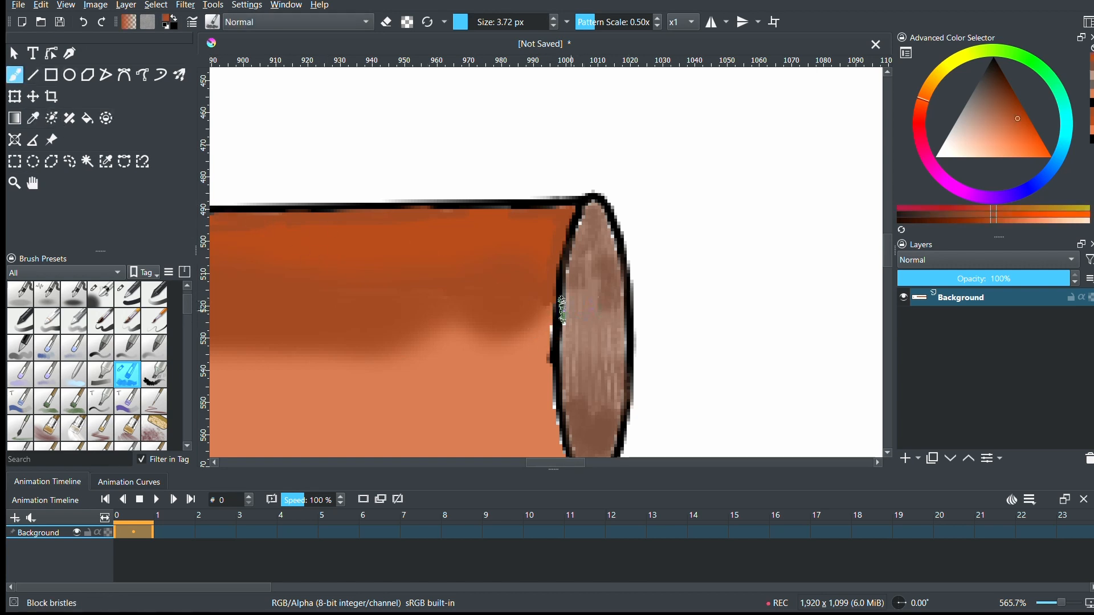
{"action": "left_click", "coordinate": [127, 294]}
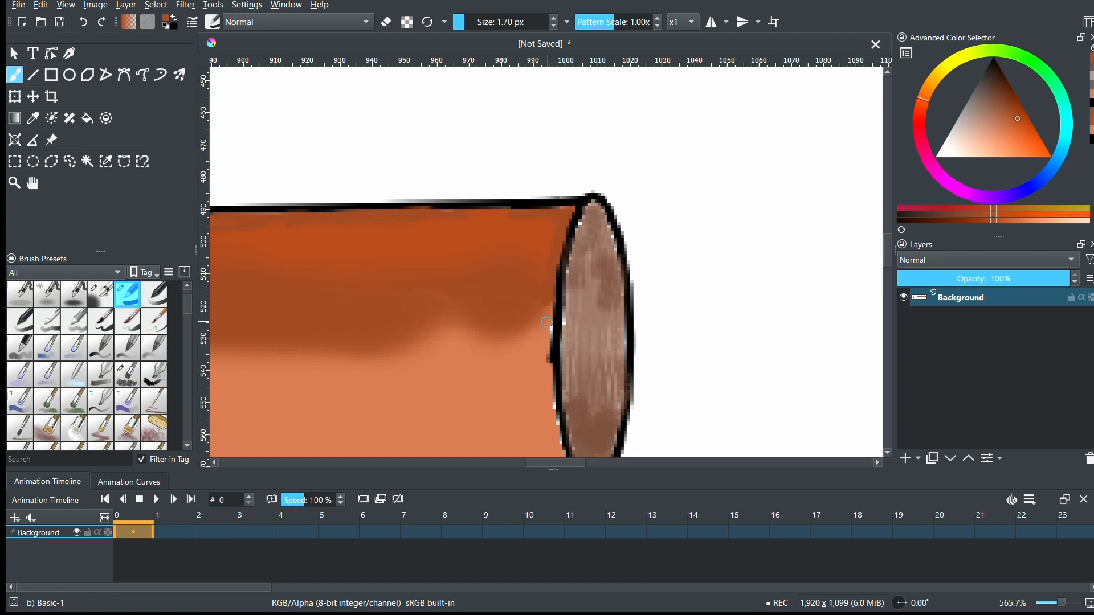
{"action": "left_click_drag", "start_coordinate": [550, 326], "coordinate": [551, 334]}
{"action": "key", "text": "ctrl+z"}
{"action": "left_click", "coordinate": [101, 295]}
{"action": "left_click_drag", "start_coordinate": [471, 26], "coordinate": [477, 31]}
{"action": "left_click_drag", "start_coordinate": [550, 322], "coordinate": [551, 335]}
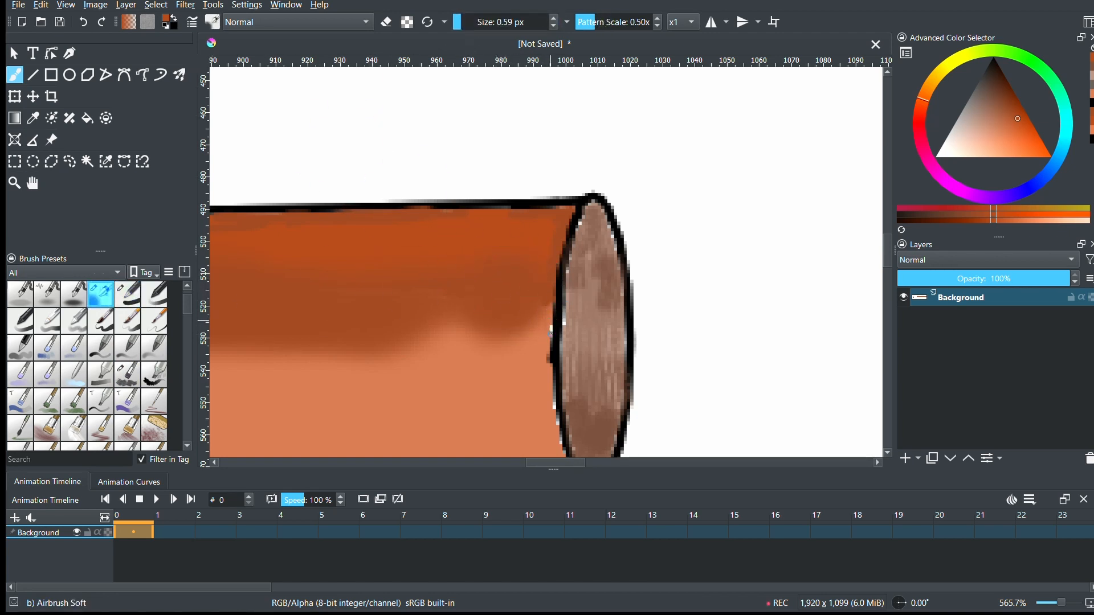
- Flood-fill the white gap pixels beside the end ellipse's left outline with the dark orange
{"action": "left_click_drag", "start_coordinate": [1057, 603], "coordinate": [1069, 605]}
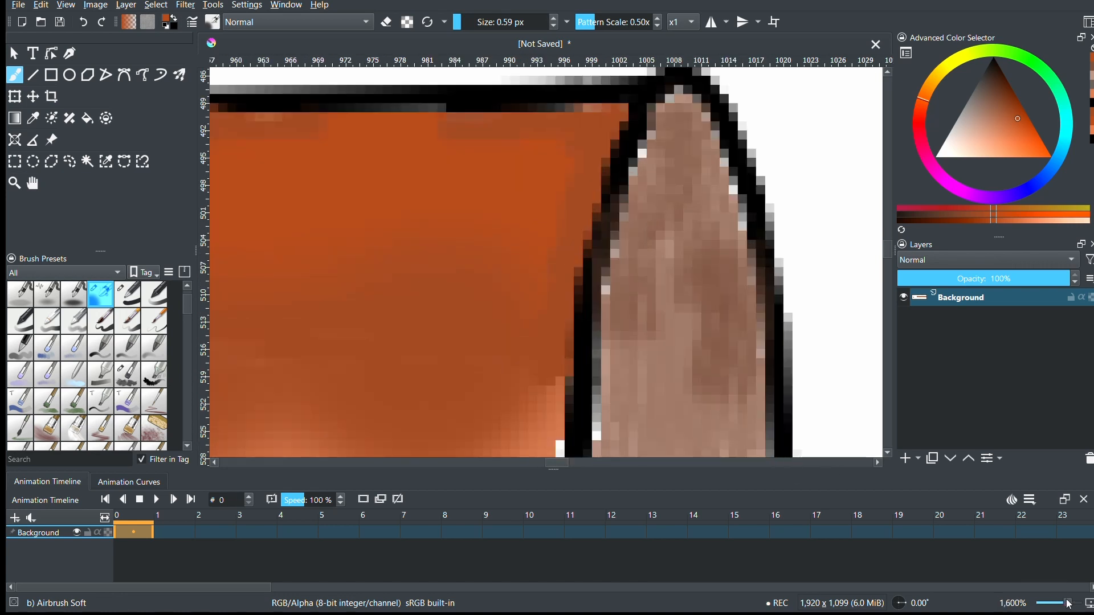
{"action": "scroll", "coordinate": [874, 254], "scroll_direction": "down", "scroll_amount": 2}
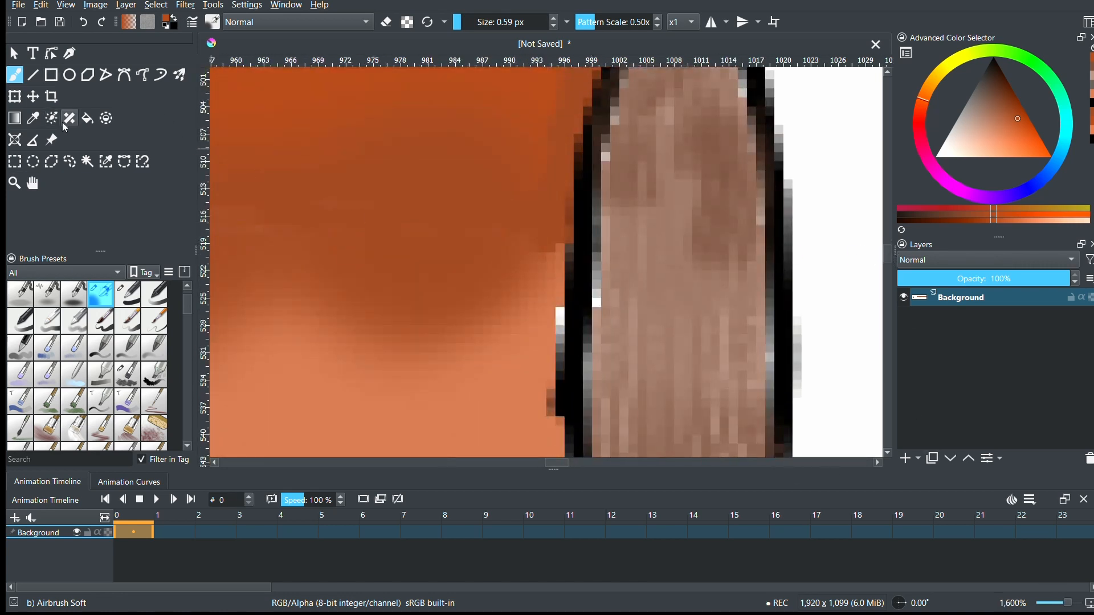
{"action": "left_click", "coordinate": [87, 118]}
{"action": "left_click", "coordinate": [130, 293]}
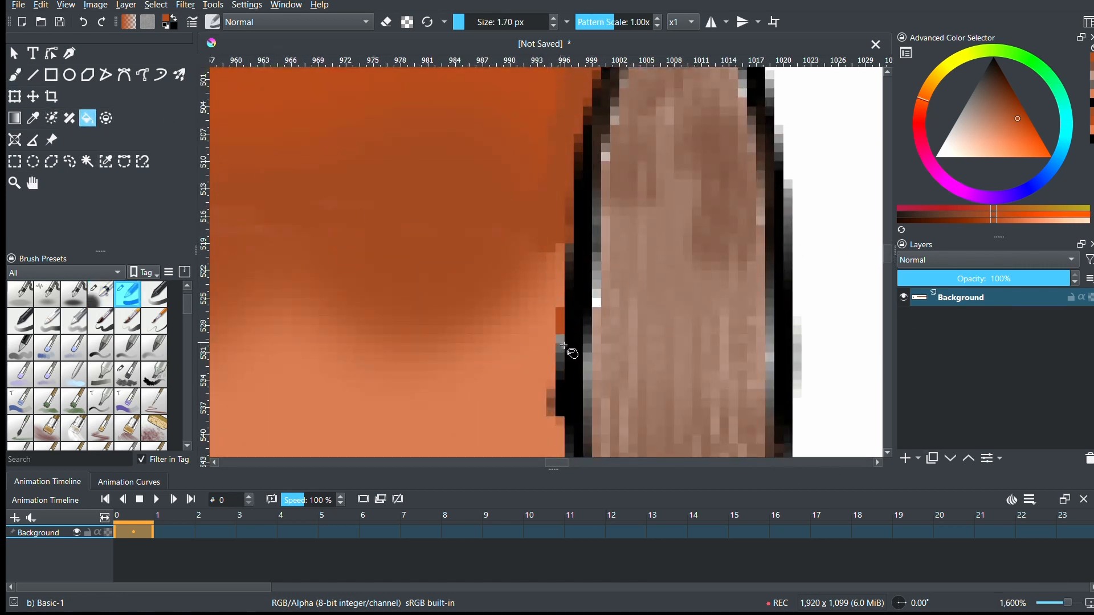
{"action": "scroll", "coordinate": [889, 275], "scroll_direction": "down", "scroll_amount": 4}
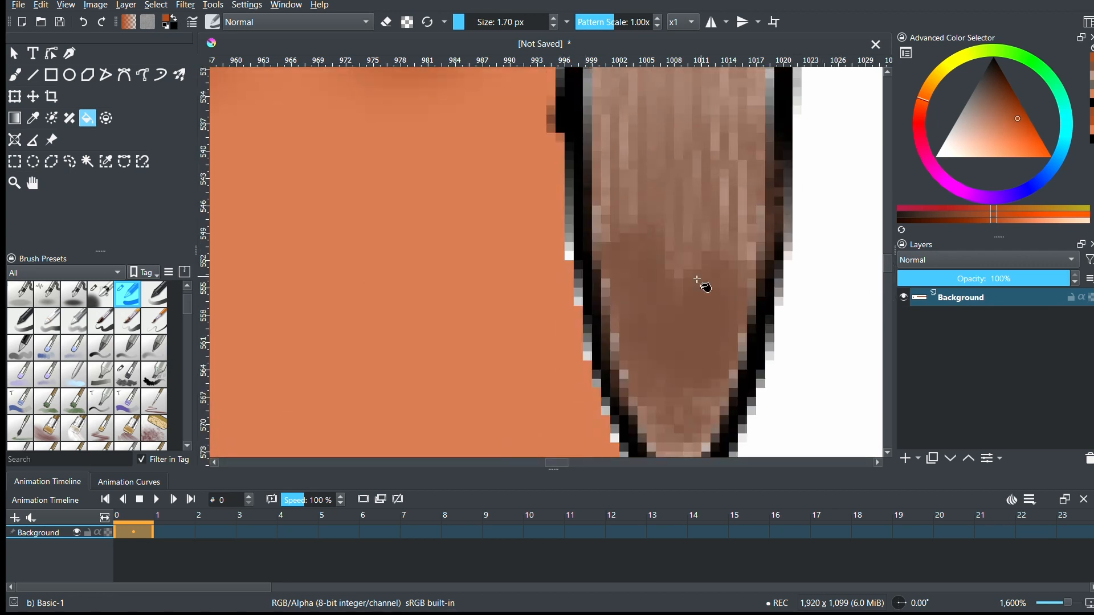
- Undo the last fill, sample the body's lighter orange, and flood-fill the white gap pixels beside the end ellipse's lower left outline
{"action": "key", "text": "ctrl+z"}
{"action": "left_click", "coordinate": [33, 118]}
{"action": "left_click", "coordinate": [335, 257]}
{"action": "left_click", "coordinate": [88, 118]}
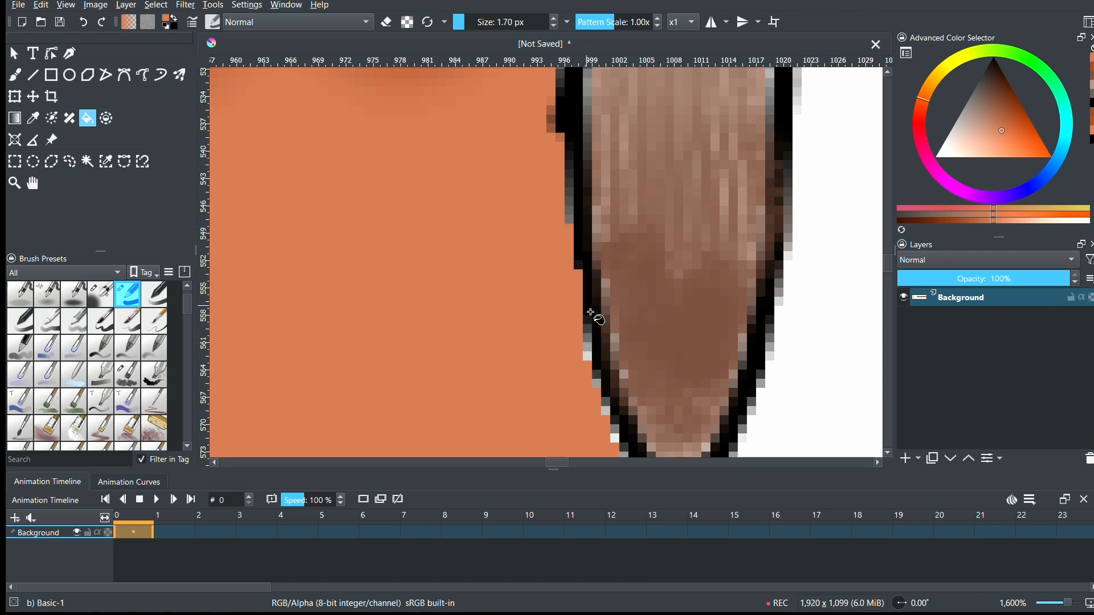
{"action": "left_click", "coordinate": [591, 357]}
{"action": "scroll", "coordinate": [789, 347], "scroll_direction": "down", "scroll_amount": 3}
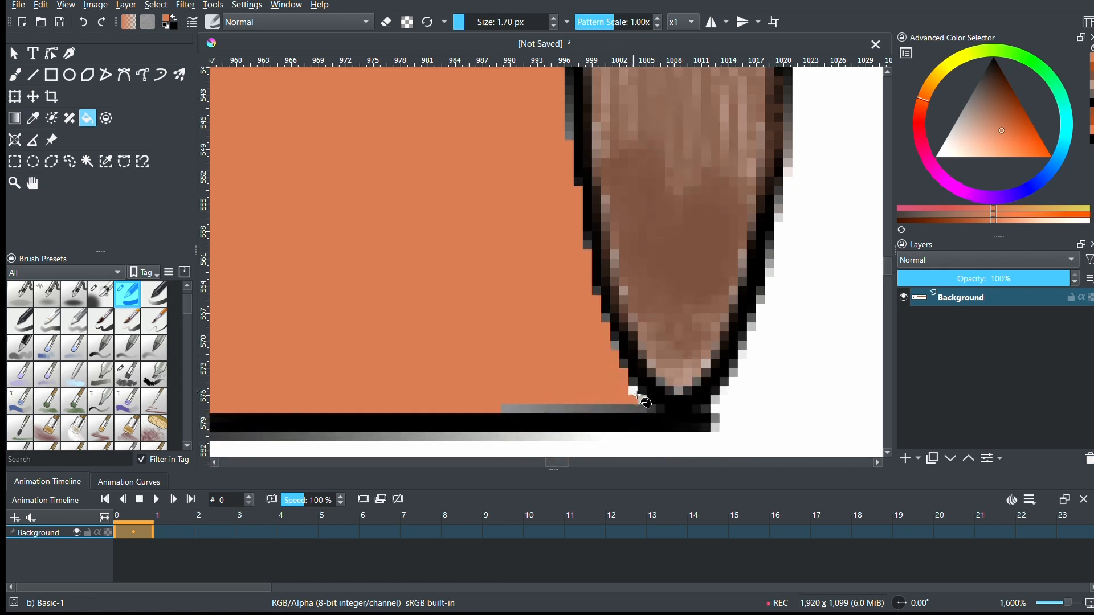
{"action": "left_click_drag", "start_coordinate": [1061, 600], "coordinate": [1055, 605]}
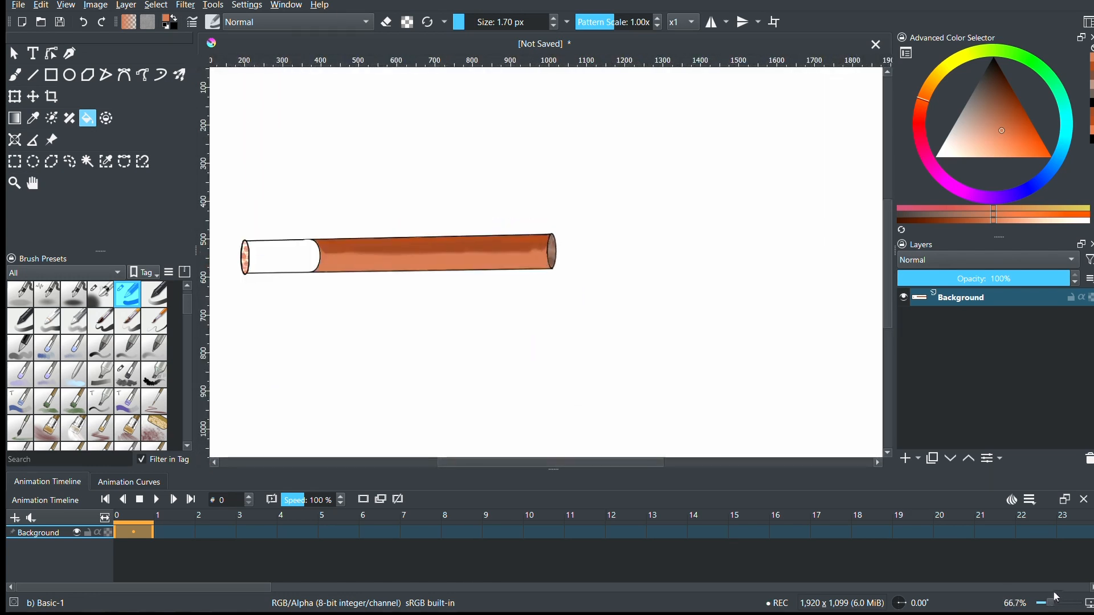
- Try flood-filling the cylinder's white left section with greyish brown and with light peach
{"action": "left_click", "coordinate": [975, 115]}
{"action": "left_click", "coordinate": [301, 256]}
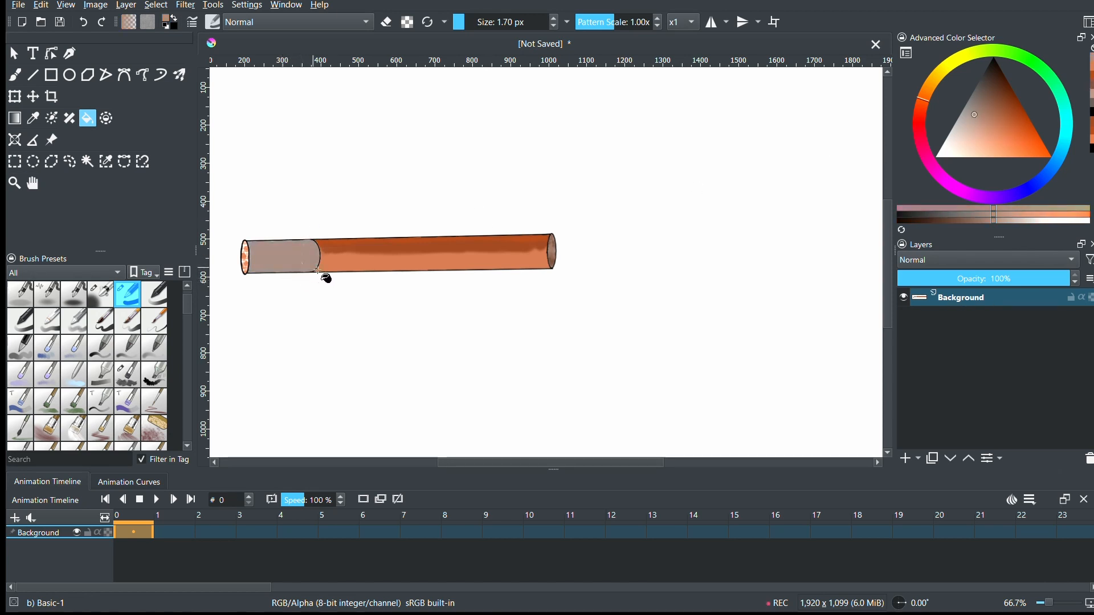
{"action": "key", "text": "ctrl+z"}
{"action": "left_click", "coordinate": [965, 148]}
{"action": "left_click", "coordinate": [283, 257]}
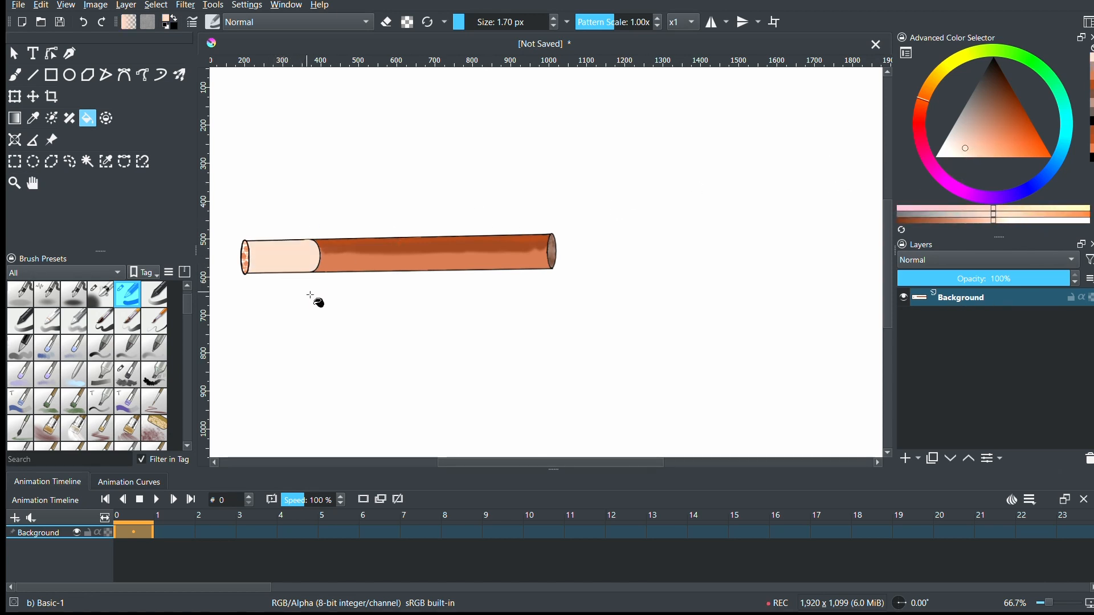
{"action": "key", "text": "ctrl+z"}
- Flood-fill the cylinder's white left section with a very pale cream
{"action": "left_click", "coordinate": [256, 252]}
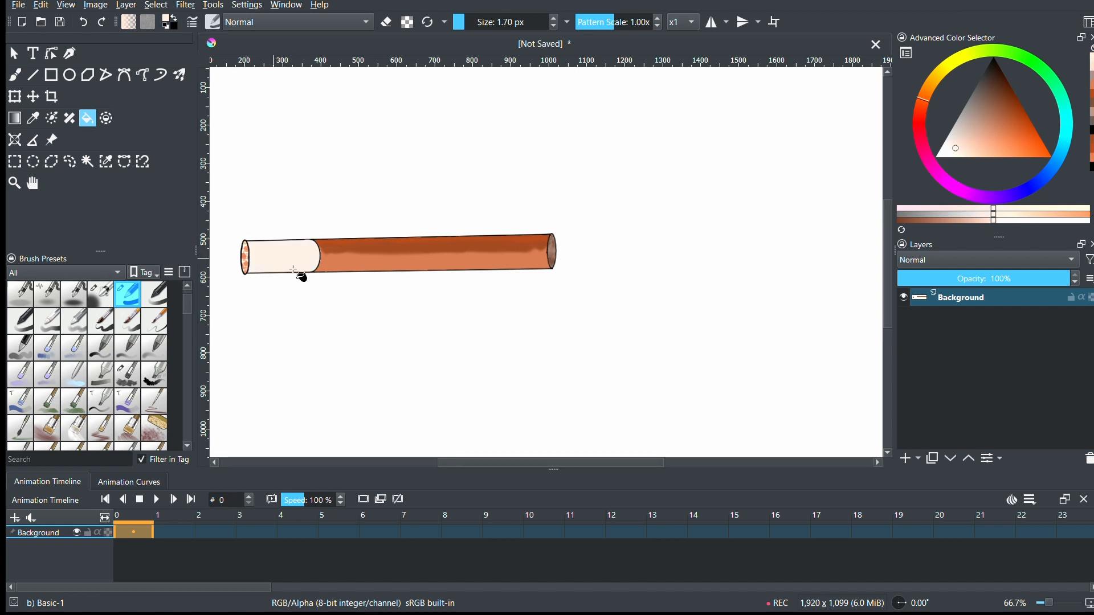
- Set the freehand brush to Airbrush Soft in greyish brown at 158.93 px, and add a new paint layer
{"action": "left_click", "coordinate": [101, 294]}
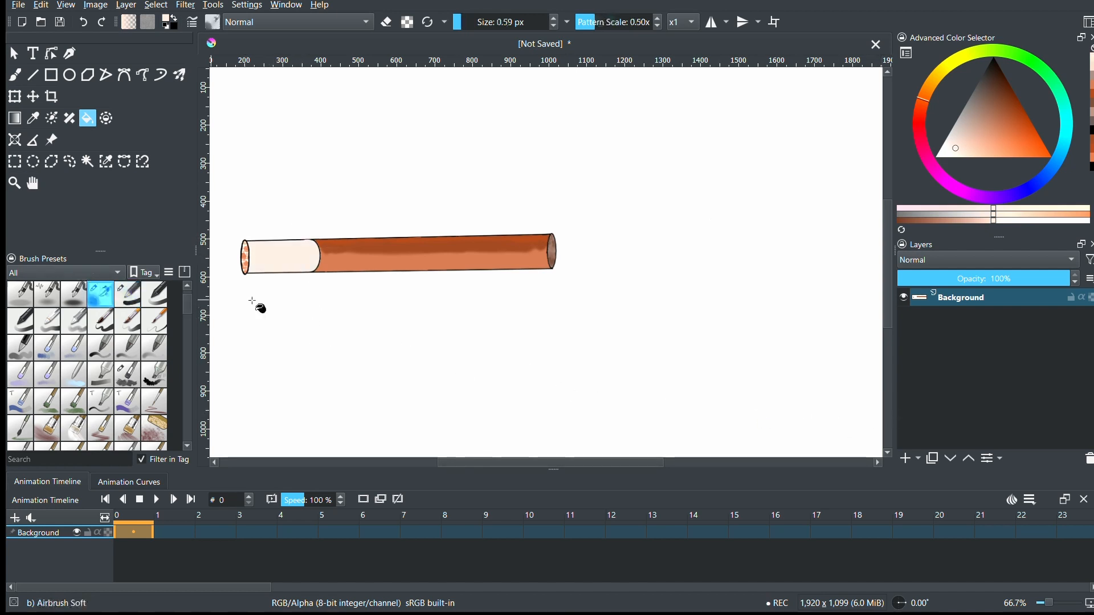
{"action": "left_click", "coordinate": [969, 116]}
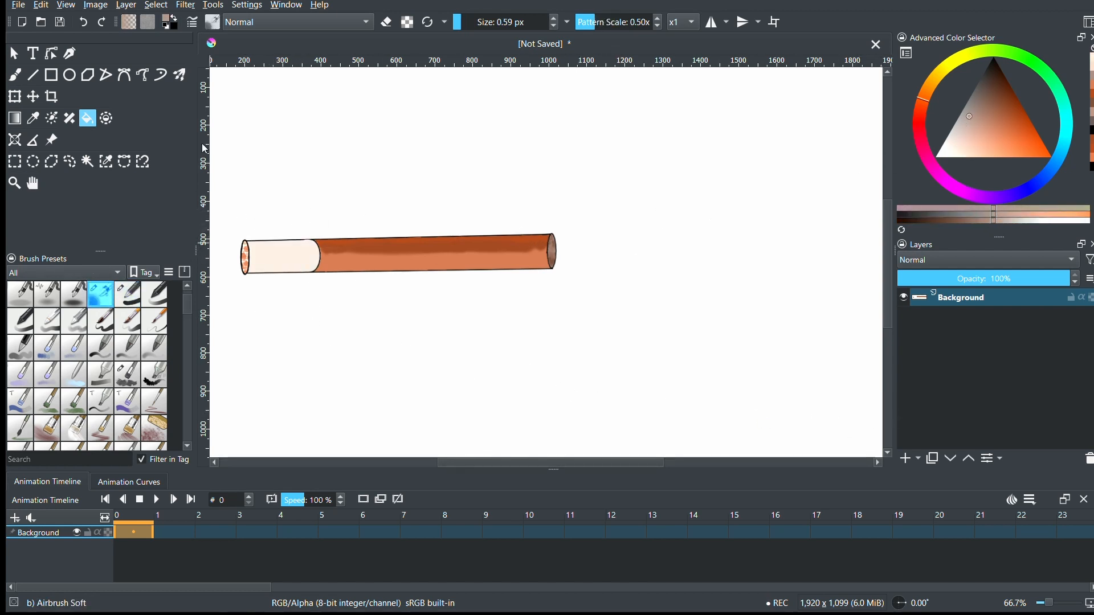
{"action": "left_click", "coordinate": [480, 26]}
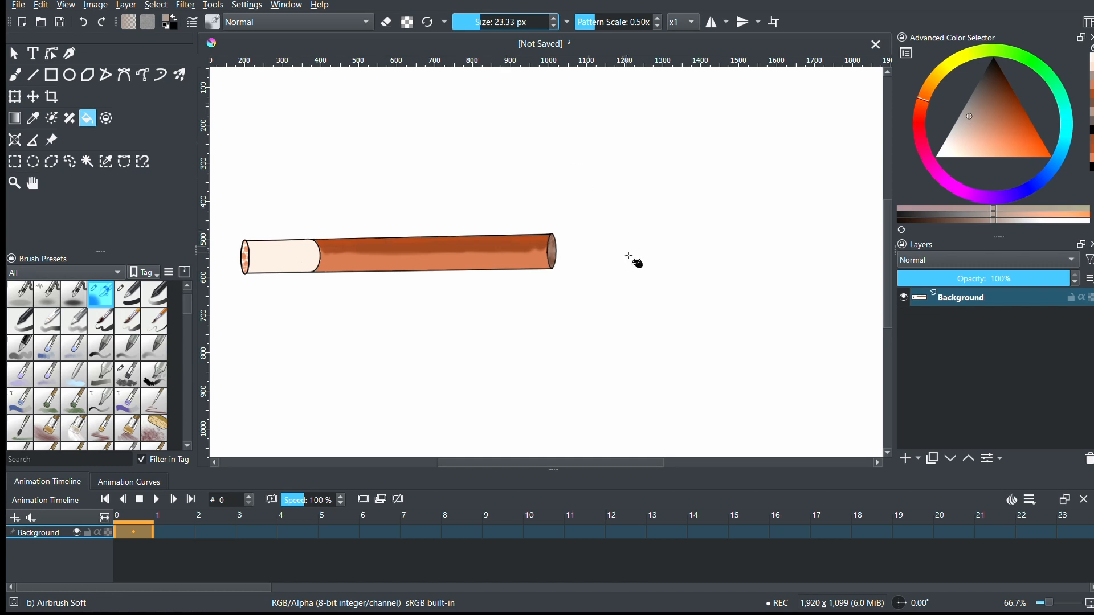
{"action": "left_click", "coordinate": [18, 79]}
{"action": "left_click", "coordinate": [525, 26]}
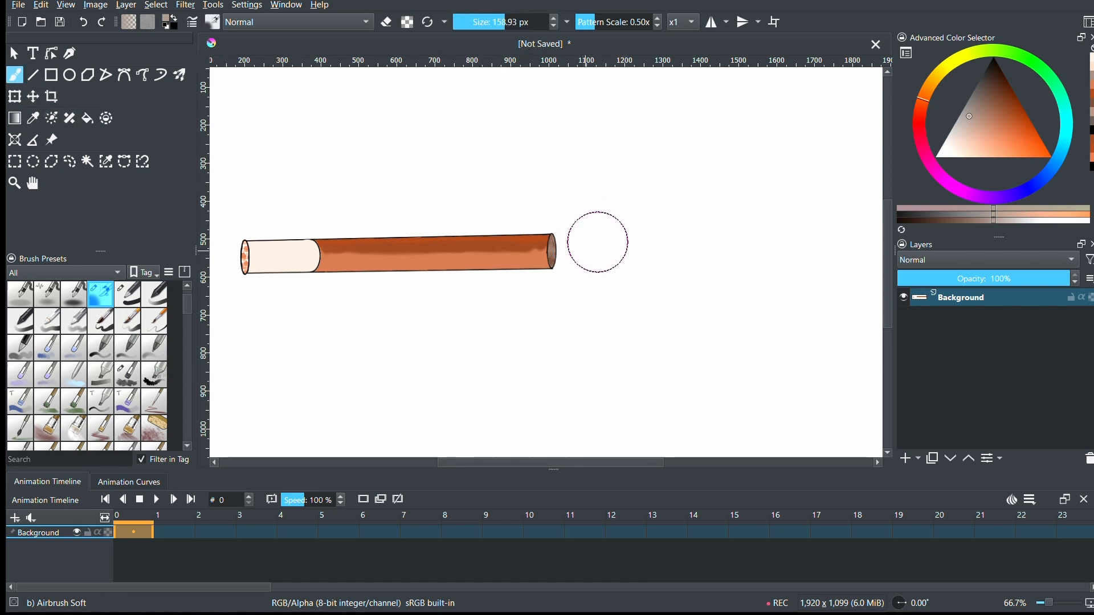
{"action": "left_click_drag", "start_coordinate": [586, 247], "coordinate": [659, 152]}
{"action": "key", "text": "ctrl+z"}
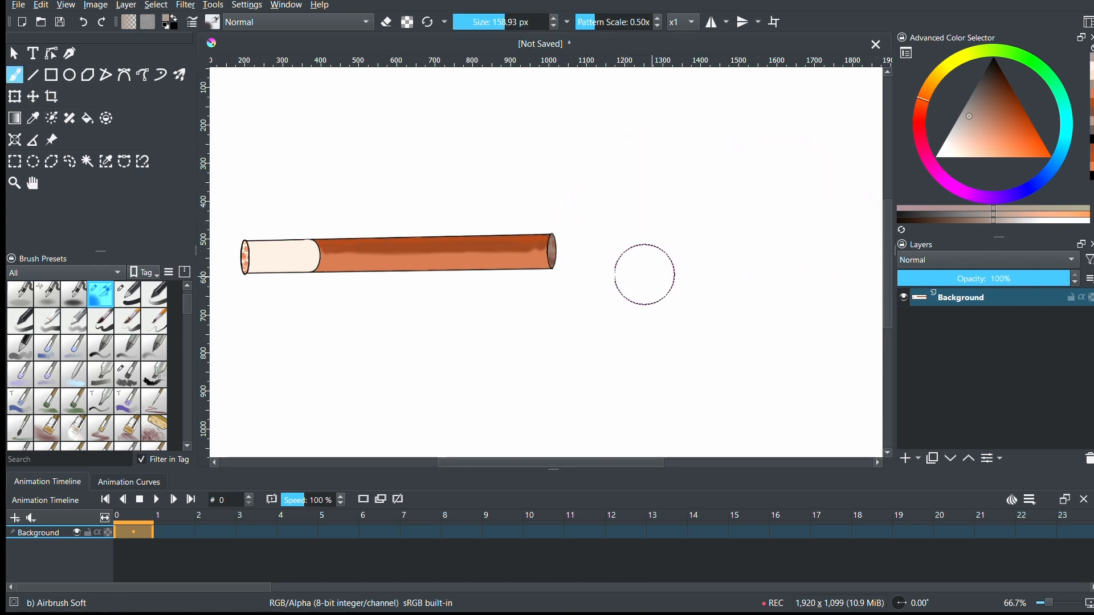
{"action": "left_click", "coordinate": [21, 516]}
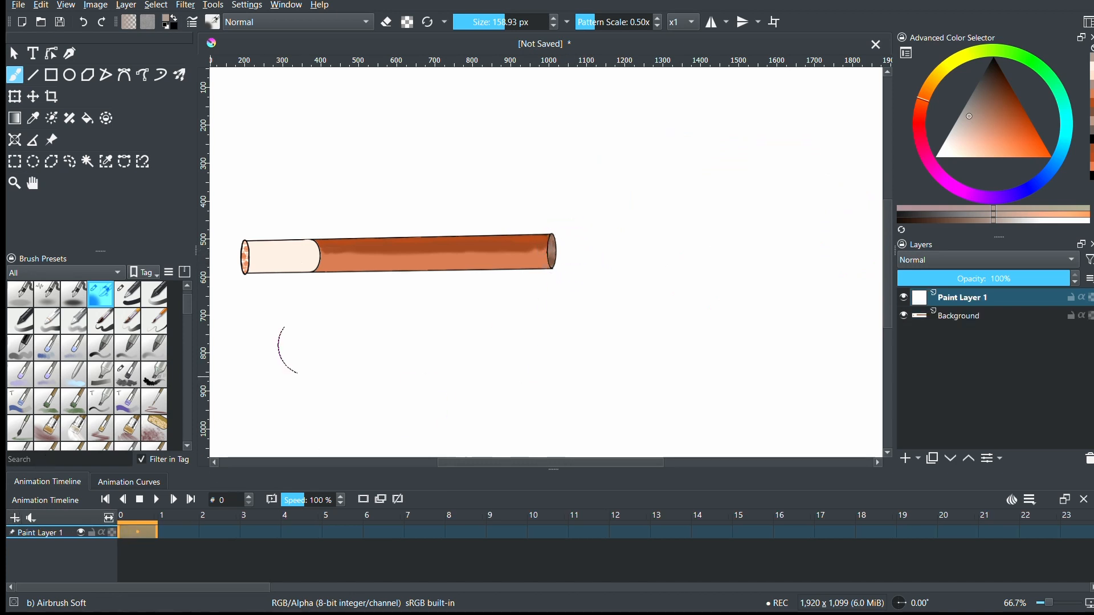
- Try painting broad smoke trails at 158.93 px rising to the right from the brown end face
{"action": "mouse_move", "coordinate": [586, 246]}
{"action": "left_mouse_down"}
{"action": "mouse_move", "coordinate": [661, 210]}
{"action": "mouse_move", "coordinate": [782, 177]}
{"action": "left_mouse_up"}
{"action": "key", "text": "ctrl+z"}
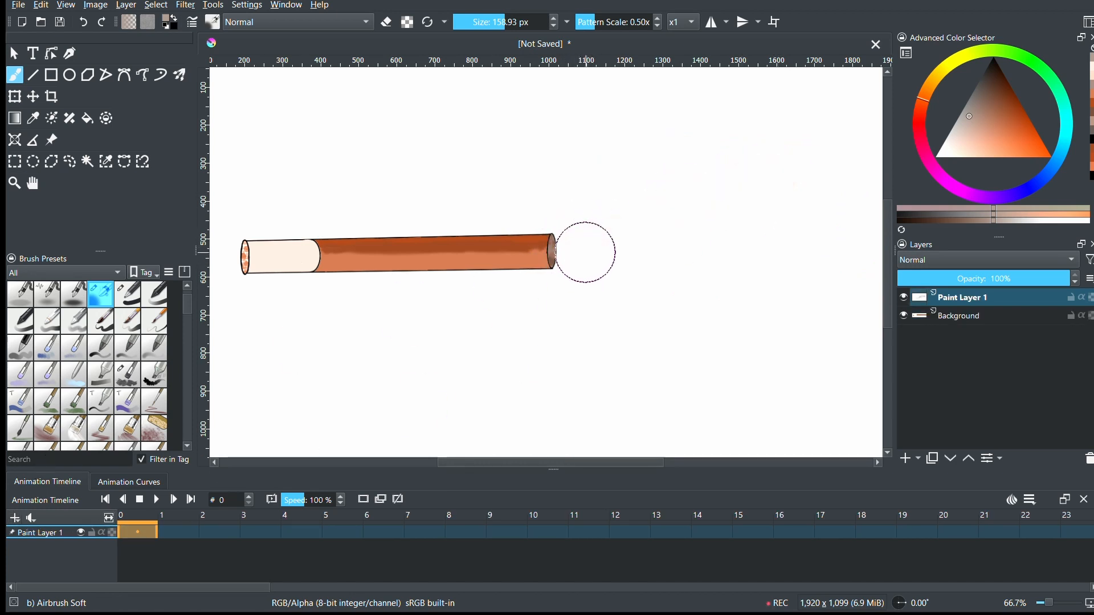
{"action": "left_click_drag", "start_coordinate": [569, 249], "coordinate": [668, 166]}
{"action": "mouse_move", "coordinate": [833, 186]}
{"action": "left_mouse_down"}
{"action": "mouse_move", "coordinate": [819, 337]}
{"action": "mouse_move", "coordinate": [618, 378]}
{"action": "mouse_move", "coordinate": [576, 329]}
{"action": "mouse_move", "coordinate": [584, 259]}
{"action": "mouse_move", "coordinate": [630, 182]}
{"action": "left_mouse_up"}
{"action": "key", "text": "ctrl+z"}
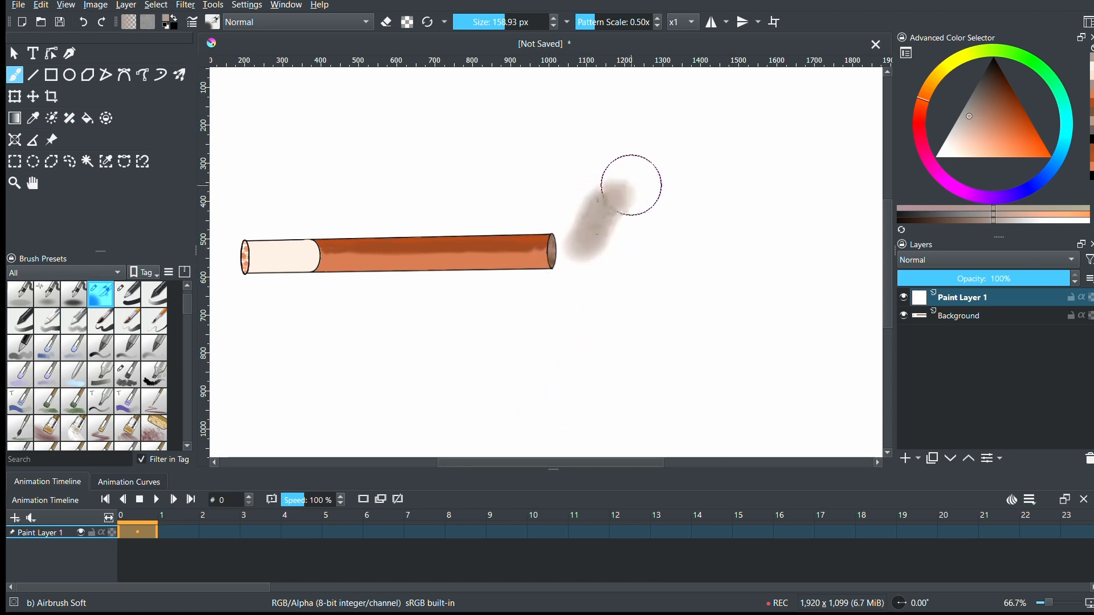
{"action": "key", "text": "ctrl+z"}
{"action": "left_click_drag", "start_coordinate": [572, 246], "coordinate": [808, 103]}
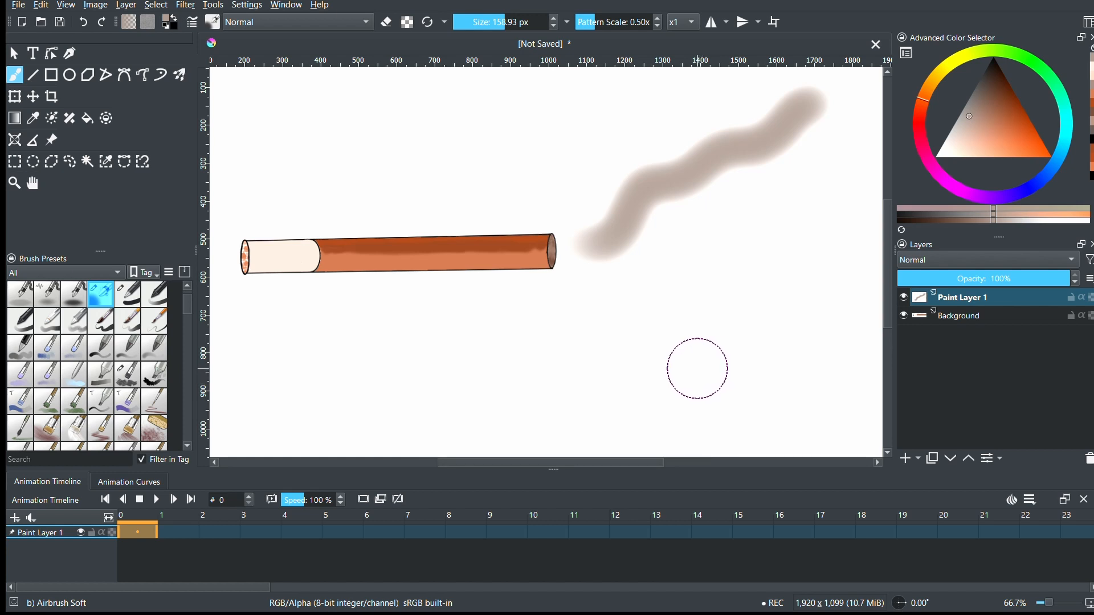
{"action": "key", "text": "ctrl+z"}
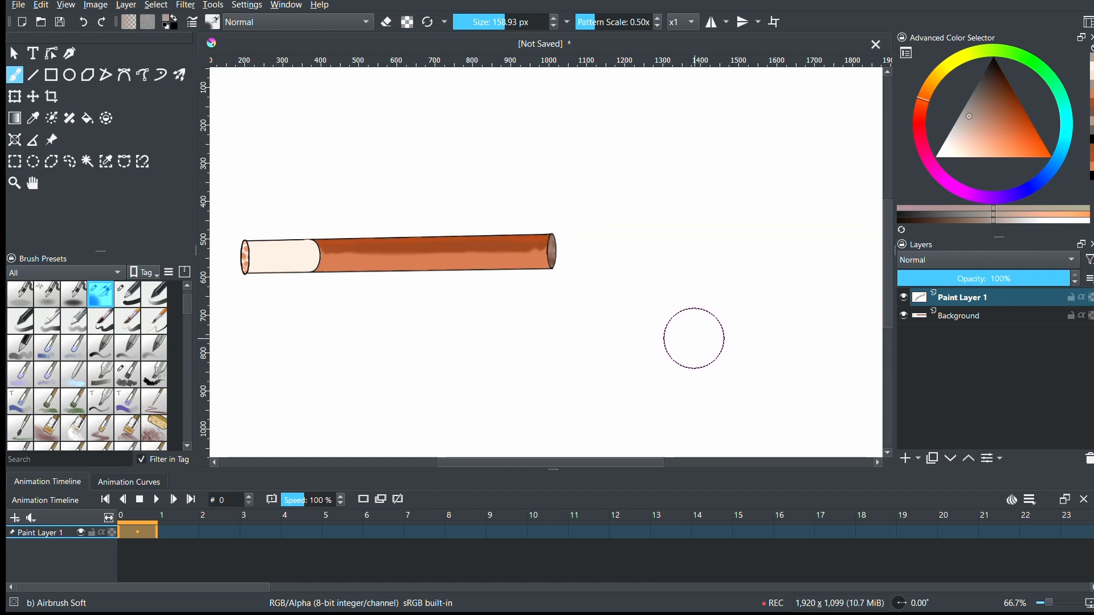
- Reduce the airbrush size to 14.55 px and try thin smoke strokes rising from the end face
{"action": "left_click", "coordinate": [475, 26]}
{"action": "mouse_move", "coordinate": [576, 234]}
{"action": "left_mouse_down"}
{"action": "mouse_move", "coordinate": [665, 164]}
{"action": "mouse_move", "coordinate": [719, 137]}
{"action": "mouse_move", "coordinate": [653, 172]}
{"action": "mouse_move", "coordinate": [721, 137]}
{"action": "left_mouse_up"}
{"action": "key", "text": "ctrl+z"}
{"action": "mouse_move", "coordinate": [569, 252]}
{"action": "left_mouse_down"}
{"action": "mouse_move", "coordinate": [626, 204]}
{"action": "mouse_move", "coordinate": [698, 172]}
{"action": "mouse_move", "coordinate": [619, 220]}
{"action": "mouse_move", "coordinate": [718, 160]}
{"action": "left_mouse_up"}
{"action": "key", "text": "ctrl+z"}
{"action": "key", "text": "ctrl+z"}
{"action": "key", "text": "ctrl+z"}
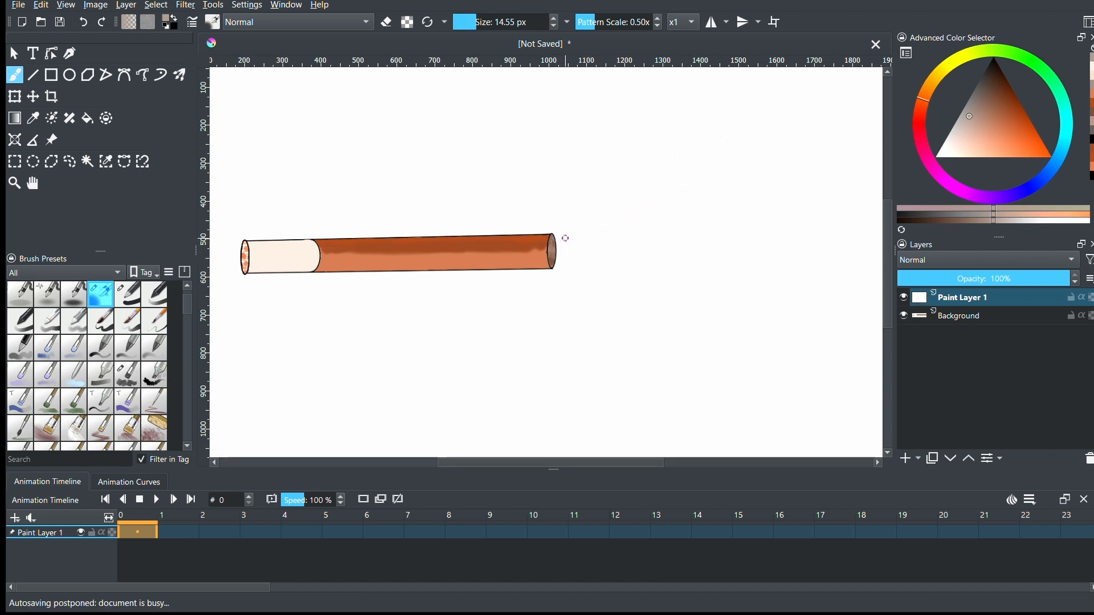
- Try a jagged, wavy smoke line at 14.55 px from the end face toward the canvas's upper right
{"action": "mouse_move", "coordinate": [575, 247]}
{"action": "left_mouse_down"}
{"action": "mouse_move", "coordinate": [607, 199]}
{"action": "mouse_move", "coordinate": [681, 173]}
{"action": "mouse_move", "coordinate": [723, 185]}
{"action": "mouse_move", "coordinate": [767, 120]}
{"action": "mouse_move", "coordinate": [799, 123]}
{"action": "left_mouse_up"}
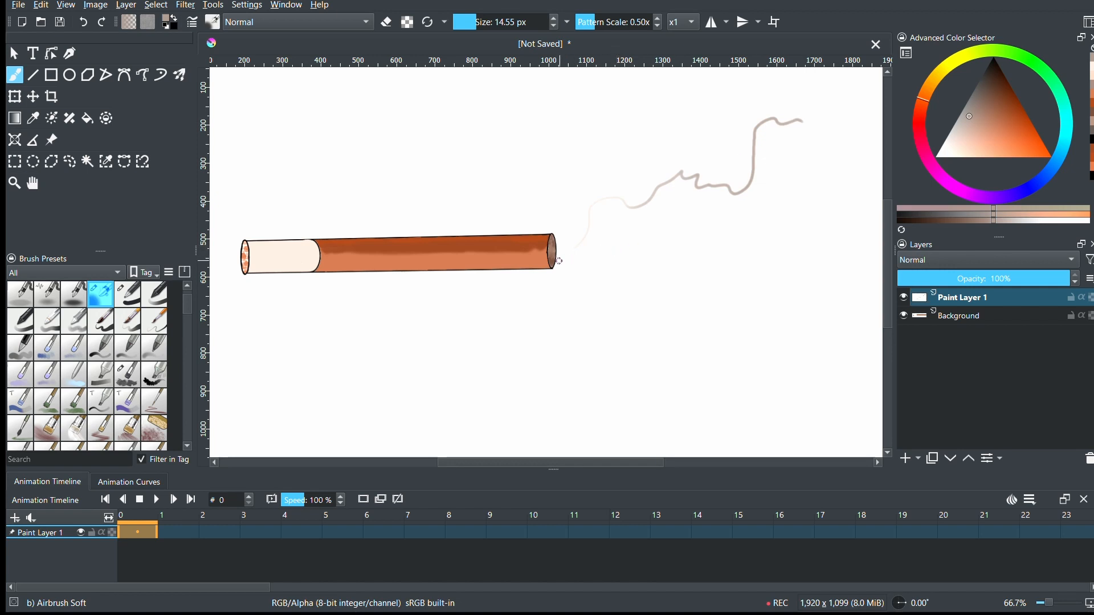
{"action": "left_click_drag", "start_coordinate": [598, 245], "coordinate": [648, 222]}
{"action": "left_click_drag", "start_coordinate": [744, 196], "coordinate": [801, 121]}
{"action": "key", "text": "ctrl+z"}
{"action": "key", "text": "ctrl+z"}
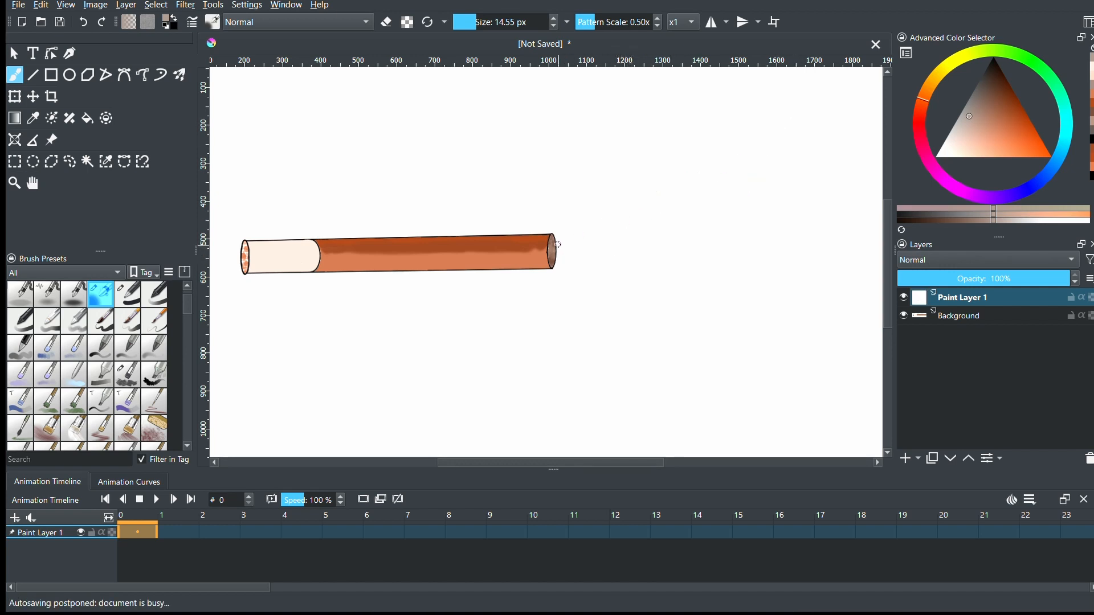
- Paint several thin wavy smoke strokes at 14.55 px, fanning out to the upper right of the end face
{"action": "left_click_drag", "start_coordinate": [577, 223], "coordinate": [801, 127]}
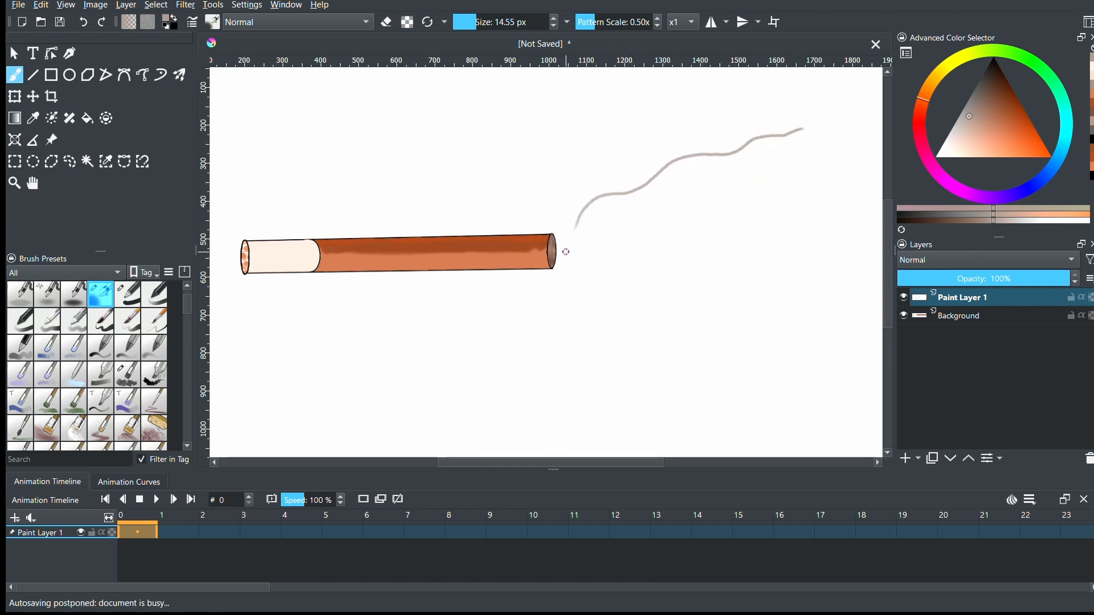
{"action": "mouse_move", "coordinate": [566, 247]}
{"action": "left_mouse_down"}
{"action": "mouse_move", "coordinate": [799, 174]}
{"action": "mouse_move", "coordinate": [873, 136]}
{"action": "left_mouse_up"}
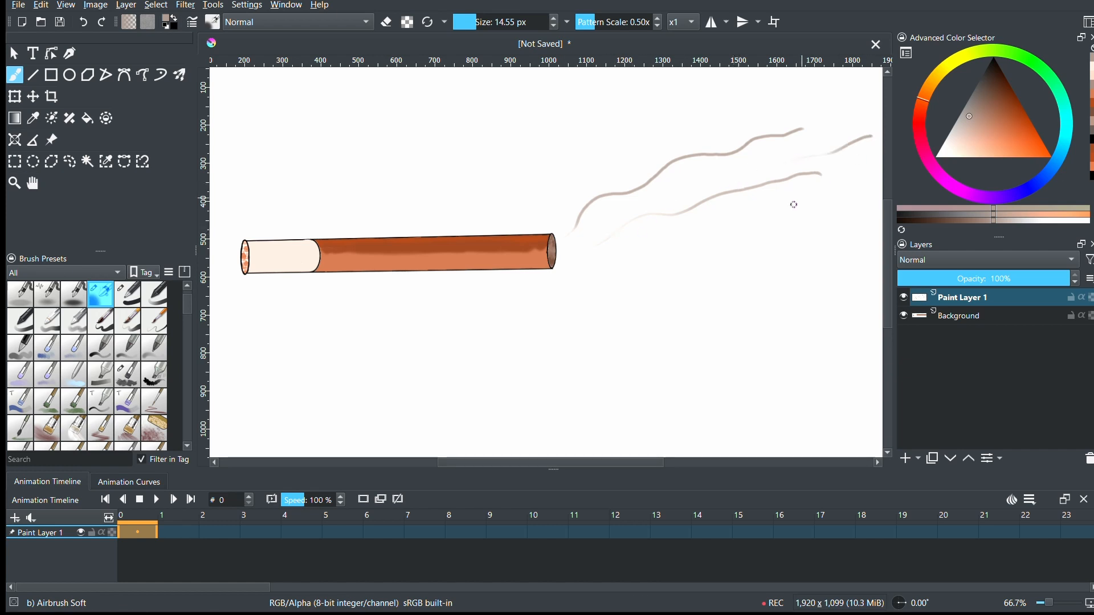
{"action": "left_click_drag", "start_coordinate": [579, 264], "coordinate": [781, 224]}
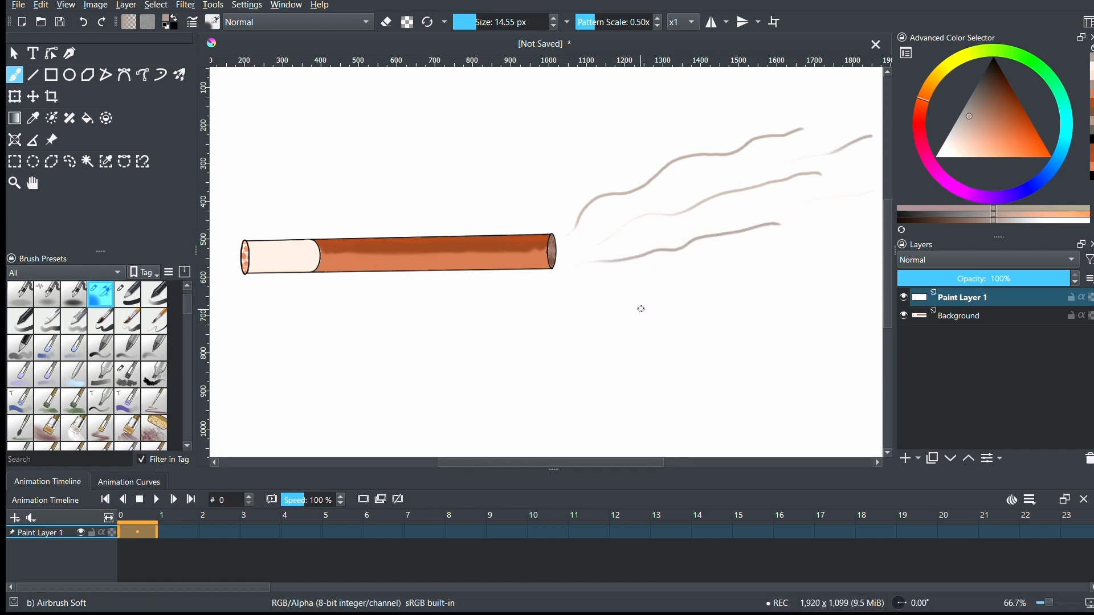
- Make a rectangular selection around the smoke and the cylinder's right part, and move Paint Layer 1 below Background
{"action": "left_click", "coordinate": [14, 161]}
{"action": "left_click_drag", "start_coordinate": [454, 128], "coordinate": [894, 319]}
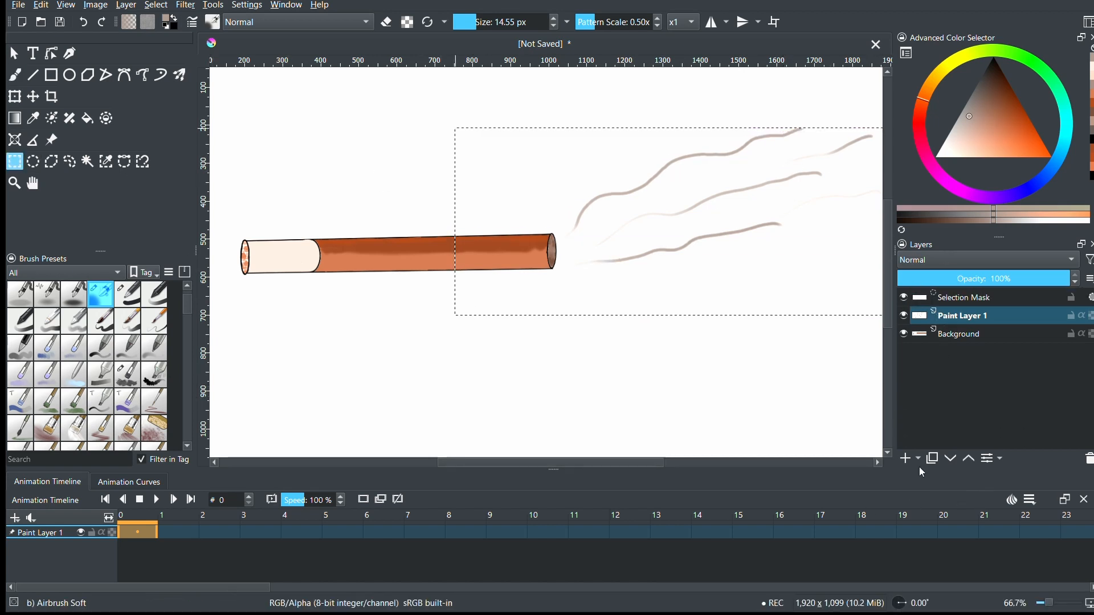
{"action": "left_click", "coordinate": [949, 460]}
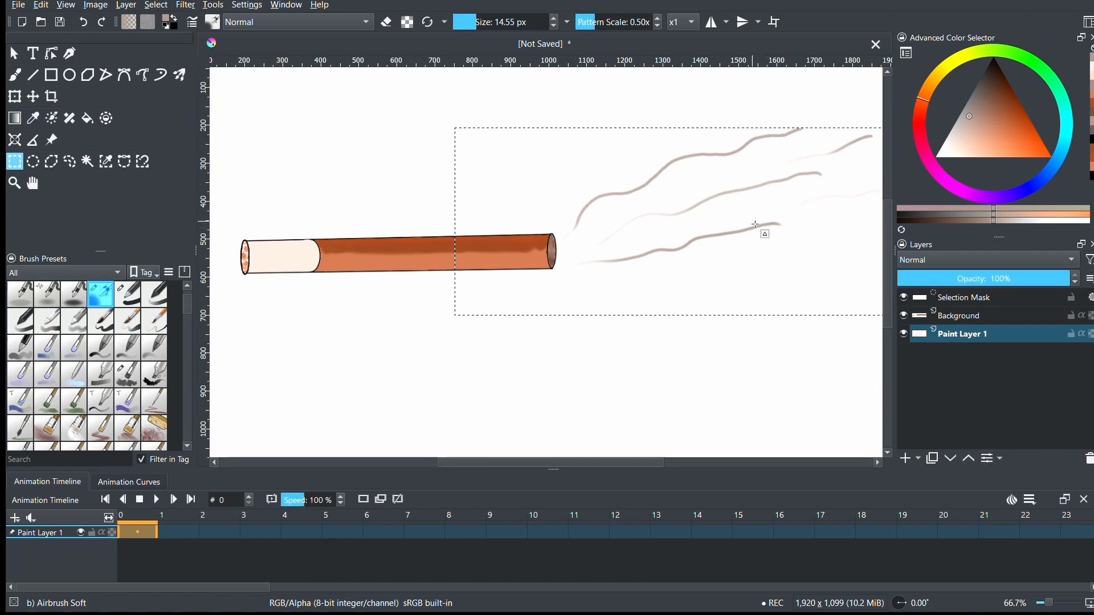
- Activate the Assistant tool and set the assistant type to Ruler, after trying Ellipse
{"action": "left_click", "coordinate": [52, 139]}
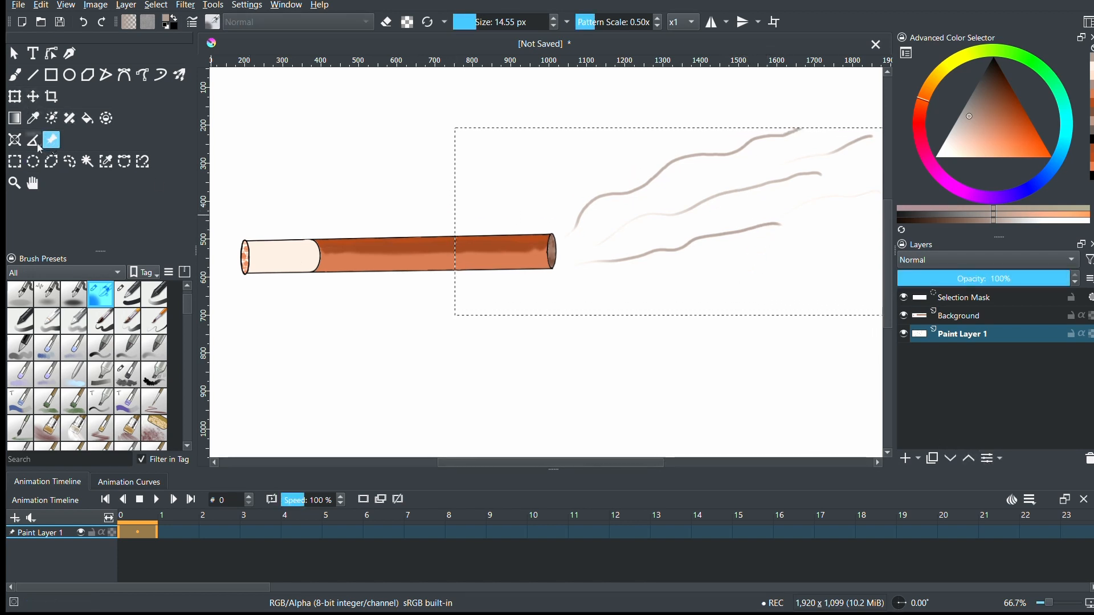
{"action": "left_click", "coordinate": [33, 140]}
{"action": "left_click", "coordinate": [20, 144]}
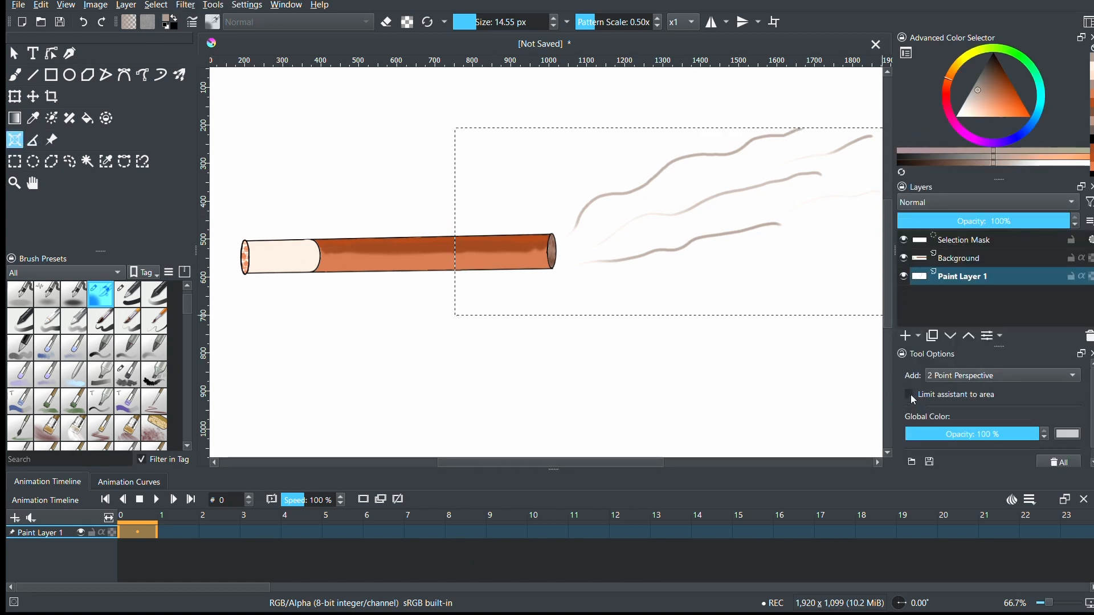
{"action": "left_click", "coordinate": [963, 375]}
{"action": "left_click", "coordinate": [961, 402]}
{"action": "left_click_drag", "start_coordinate": [956, 415], "coordinate": [1043, 418]}
{"action": "left_click", "coordinate": [997, 376]}
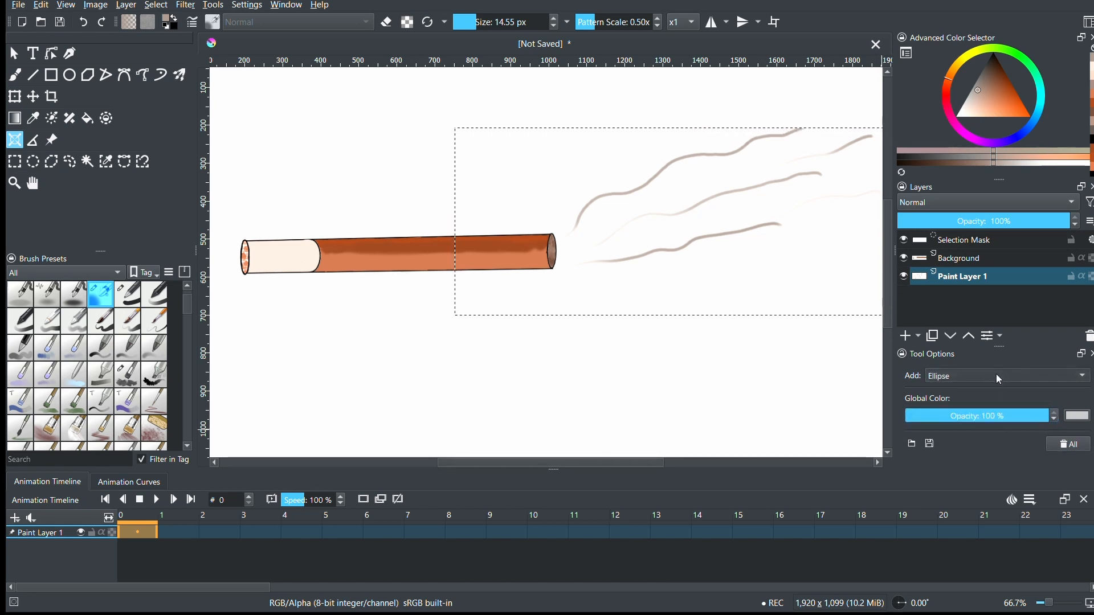
{"action": "left_click", "coordinate": [956, 466]}
{"action": "left_click_drag", "start_coordinate": [968, 417], "coordinate": [1069, 432]}
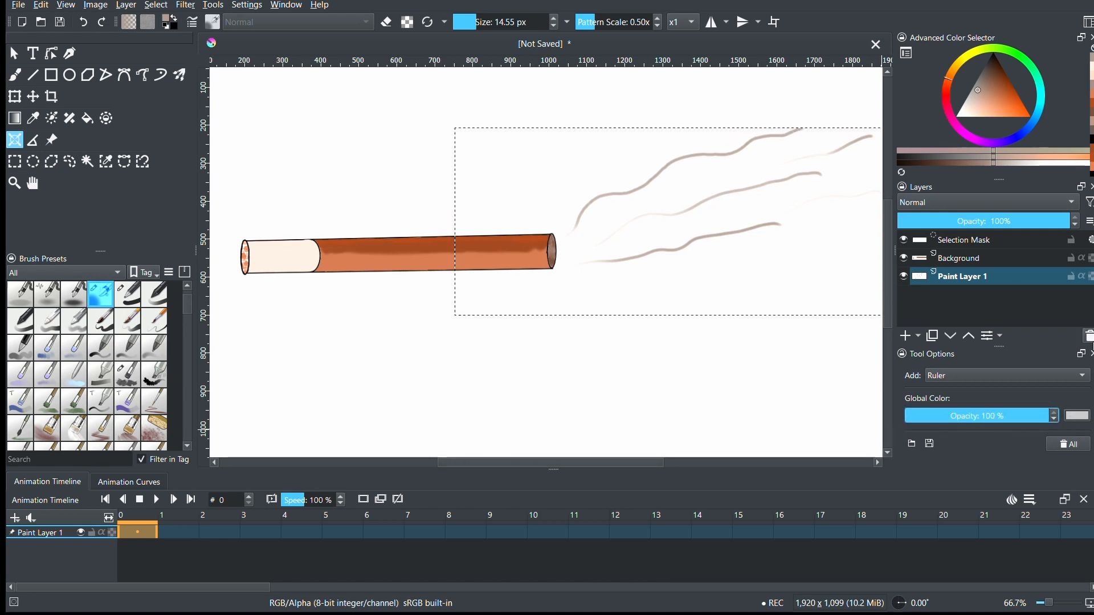
- Delete Paint Layer 1, undo back to having it above Background, and duplicate it
{"action": "left_click", "coordinate": [1089, 337]}
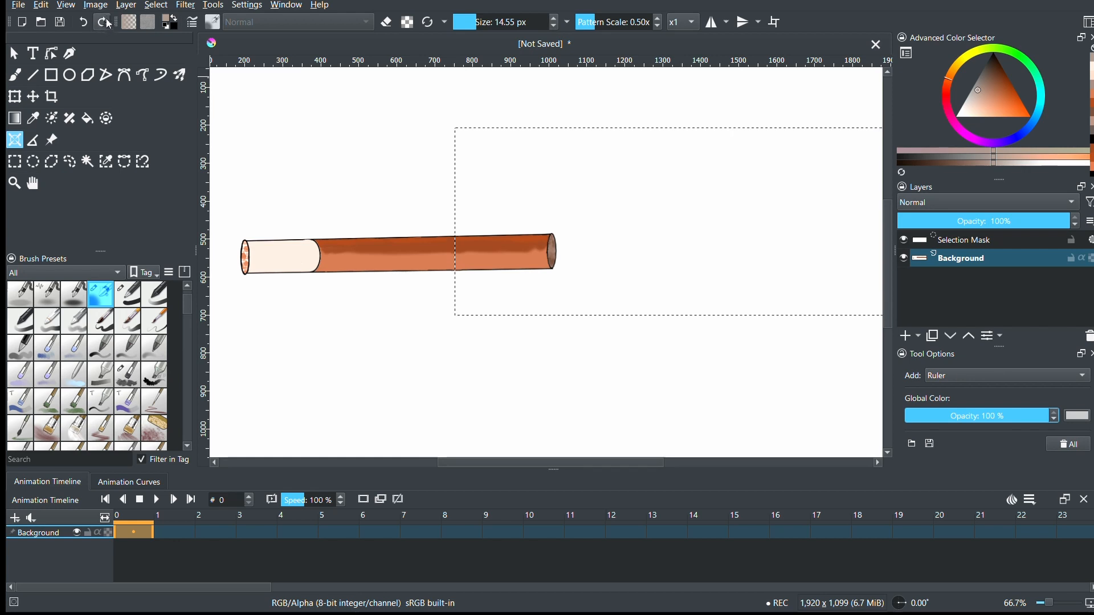
{"action": "left_click", "coordinate": [83, 22]}
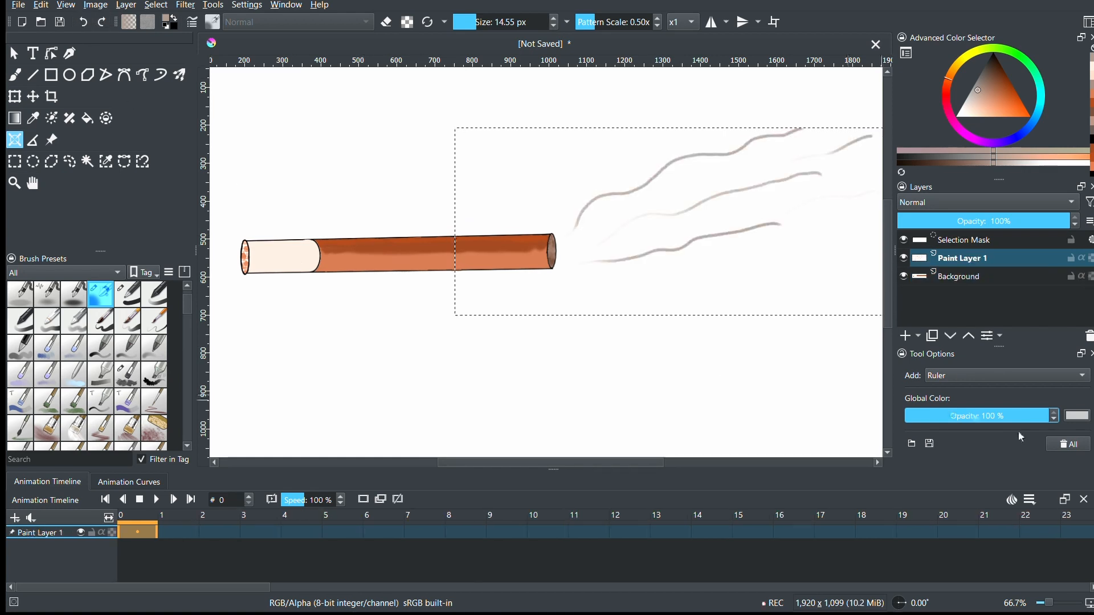
{"action": "left_click", "coordinate": [1092, 354]}
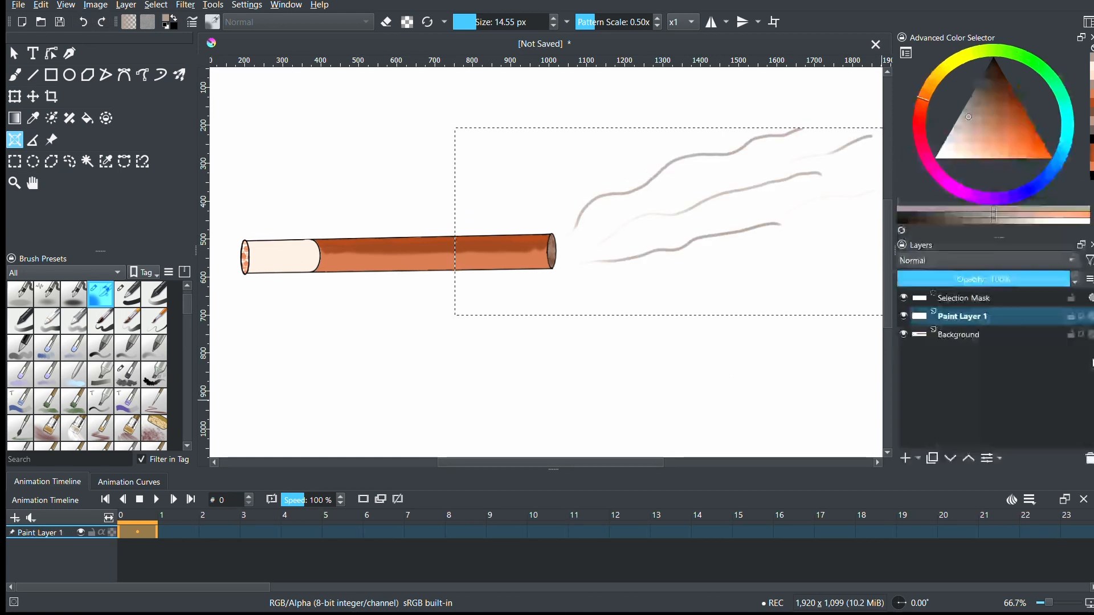
{"action": "left_click", "coordinate": [933, 460]}
- Place a ruler assistant from below the cylinder to above the smoke, and a second from its upper end down to the lowest smoke stroke
{"action": "left_click", "coordinate": [707, 252]}
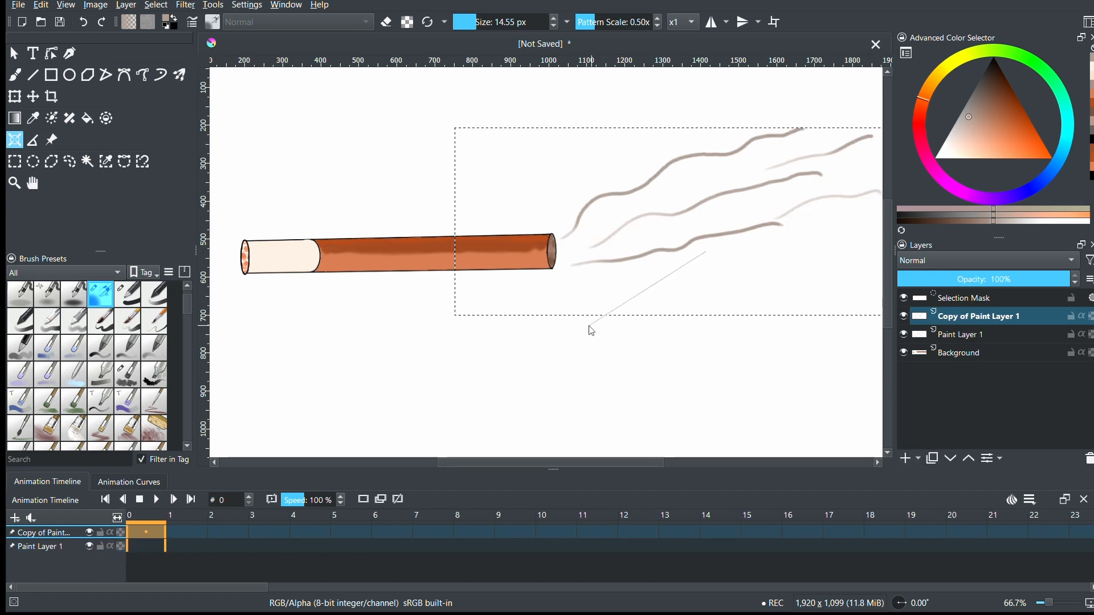
{"action": "left_click", "coordinate": [459, 313]}
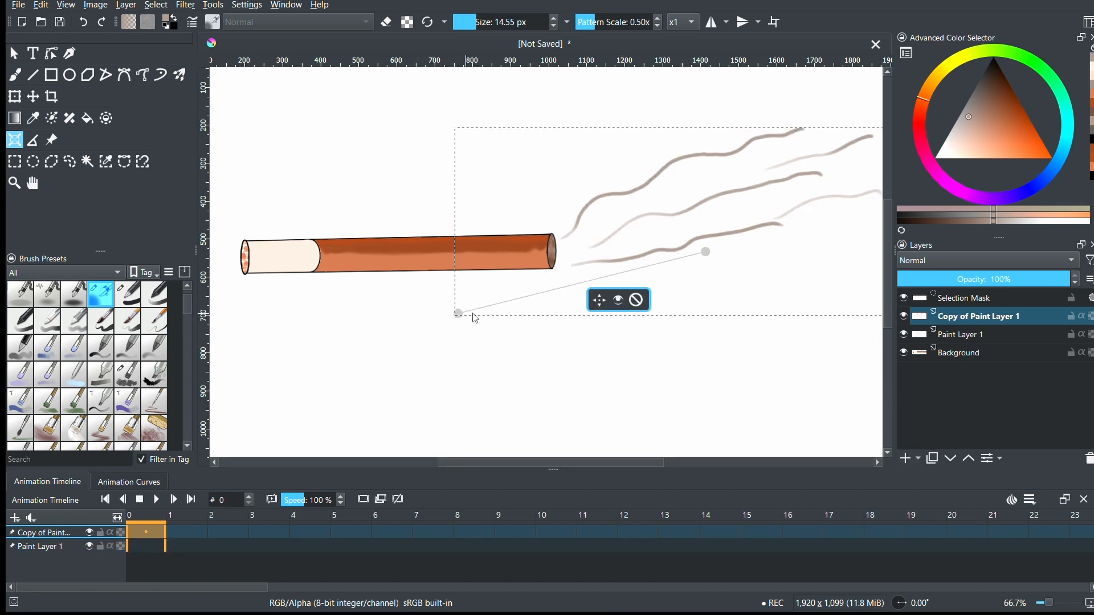
{"action": "left_click", "coordinate": [621, 303]}
{"action": "left_click", "coordinate": [621, 304]}
{"action": "left_click", "coordinate": [706, 257]}
{"action": "left_click", "coordinate": [826, 319]}
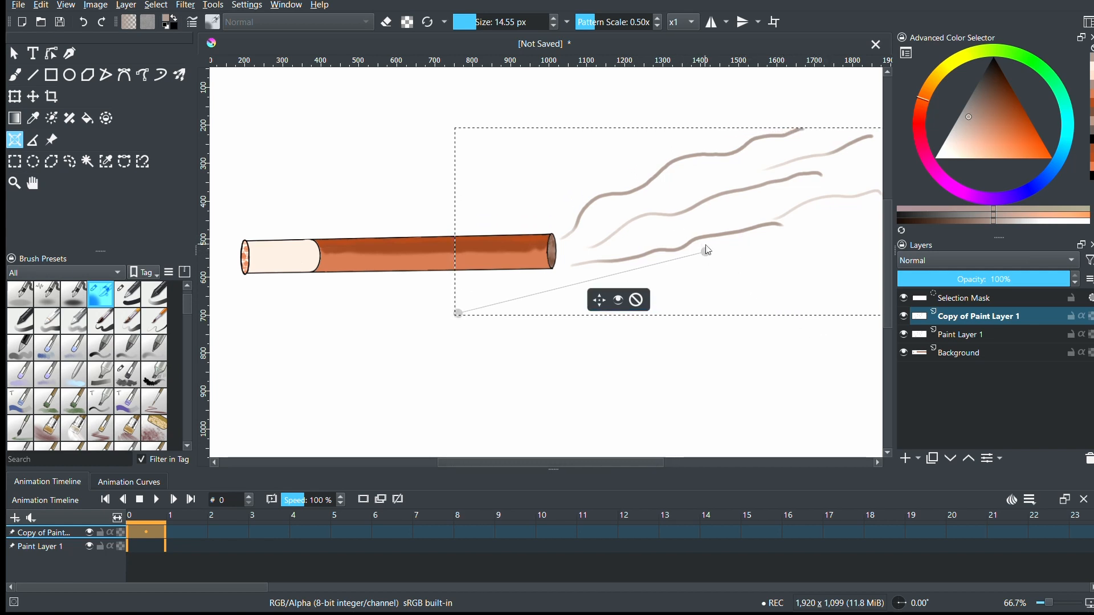
{"action": "left_click_drag", "start_coordinate": [705, 249], "coordinate": [648, 149]}
{"action": "left_click", "coordinate": [654, 152]}
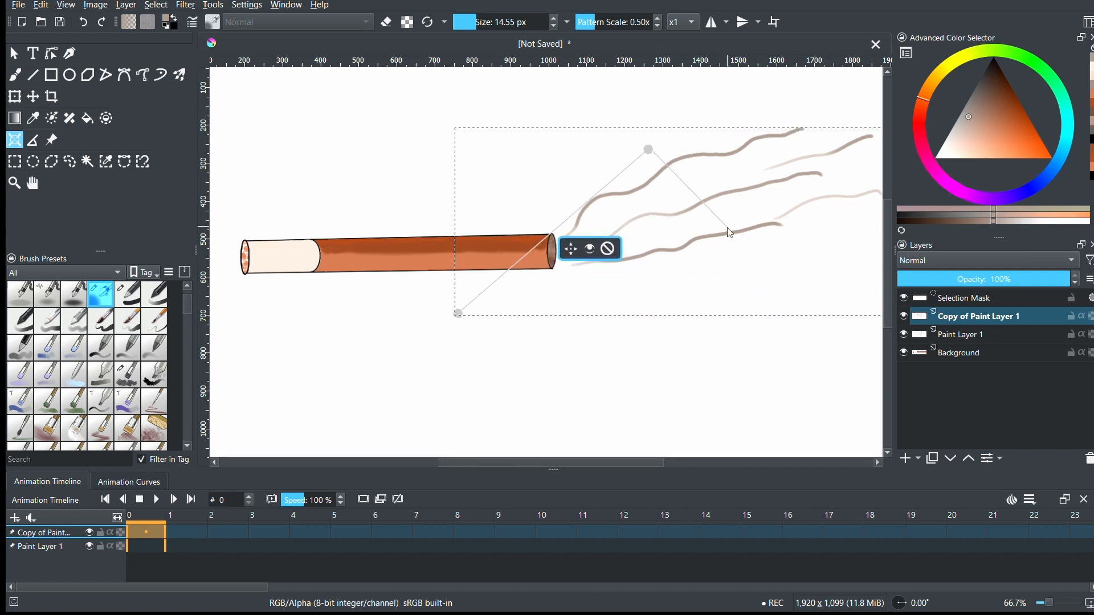
{"action": "left_click", "coordinate": [731, 235]}
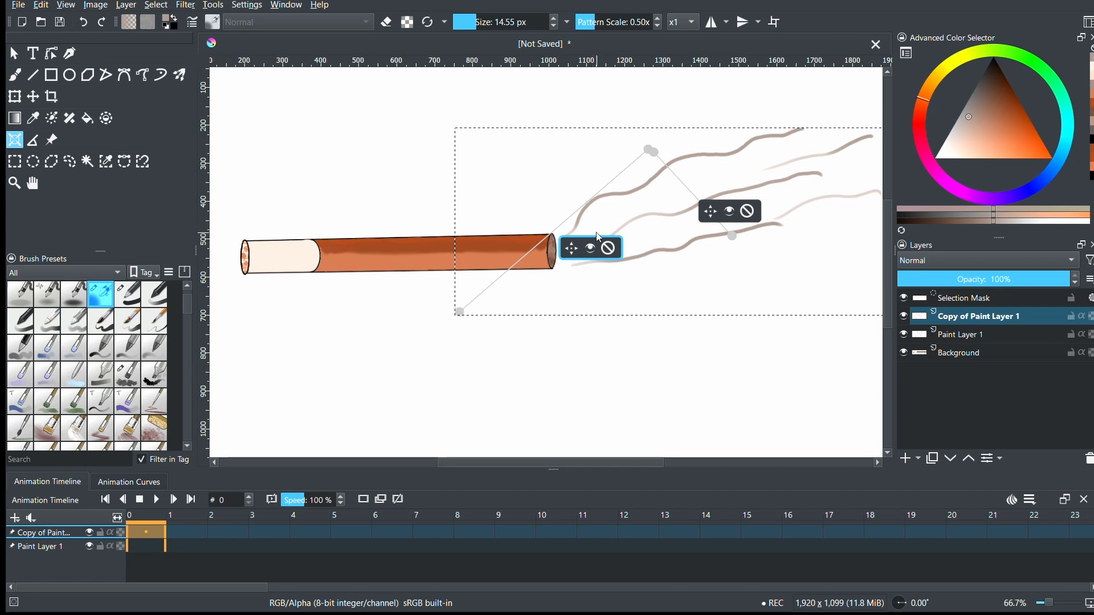
- Reposition the ruler assistants among the lower smoke strokes, bringing the long ruler's lower end beside the others and adjusting their preview visibility
{"action": "left_click", "coordinate": [730, 212]}
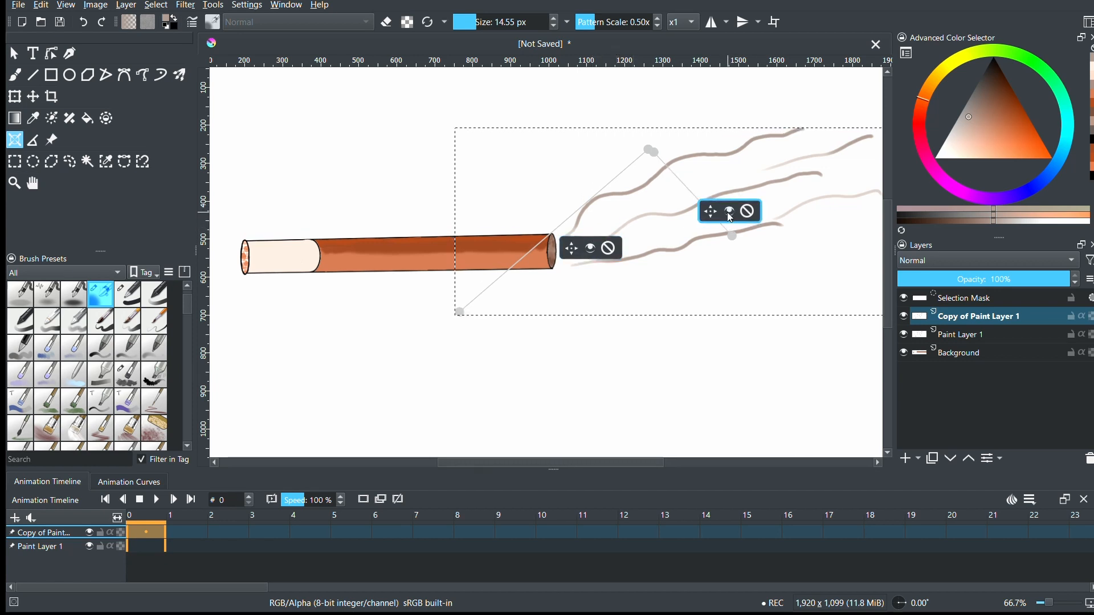
{"action": "left_click_drag", "start_coordinate": [712, 213], "coordinate": [702, 266]}
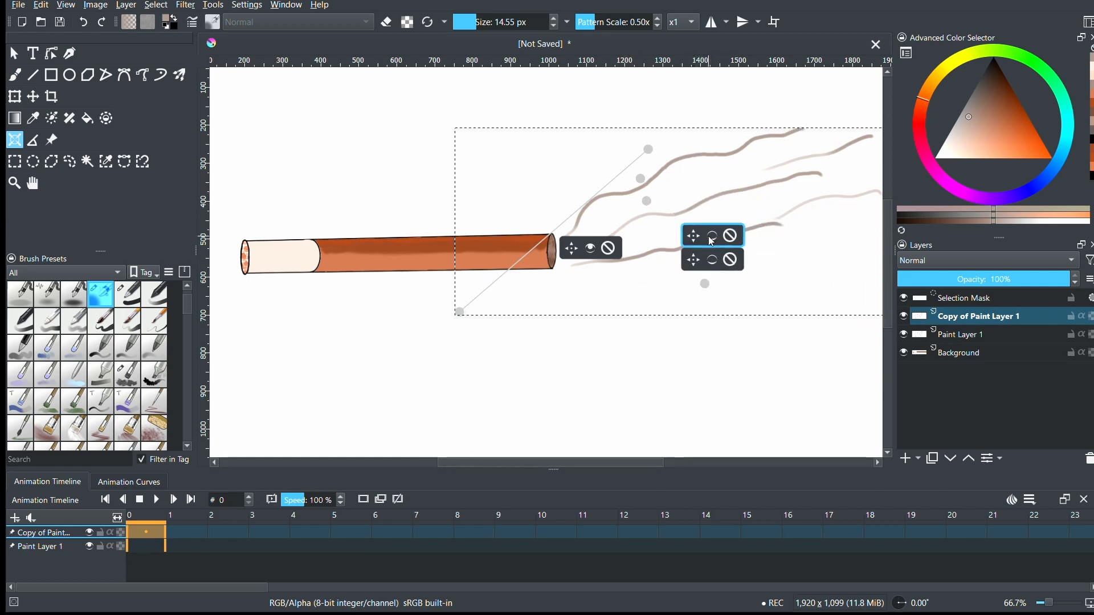
{"action": "left_click_drag", "start_coordinate": [460, 312], "coordinate": [720, 259]}
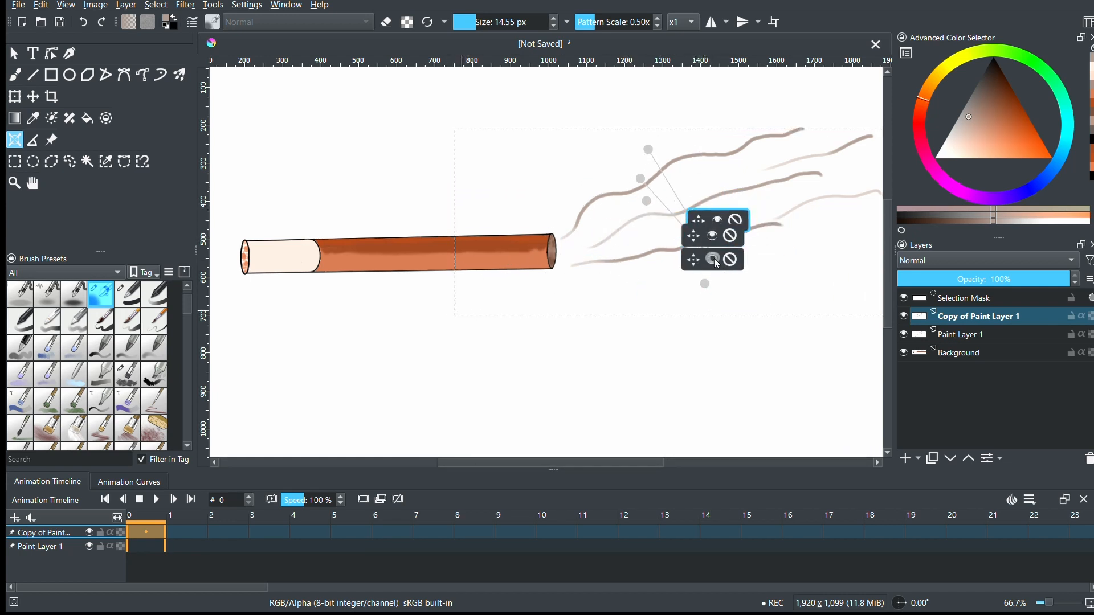
{"action": "left_click", "coordinate": [706, 219]}
{"action": "left_click", "coordinate": [758, 196]}
{"action": "left_click", "coordinate": [769, 224]}
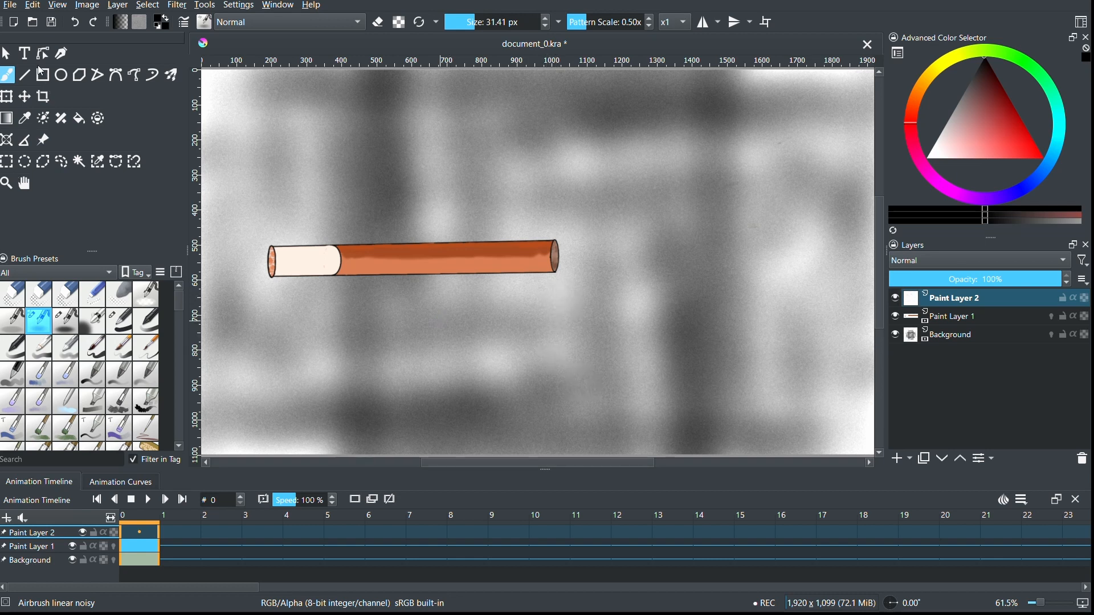
- Select the Airbrush pressure brush preset and try a smoke stroke rising from the cylinder's right end on Paint Layer 2, then undo it
{"action": "left_click", "coordinate": [65, 324]}
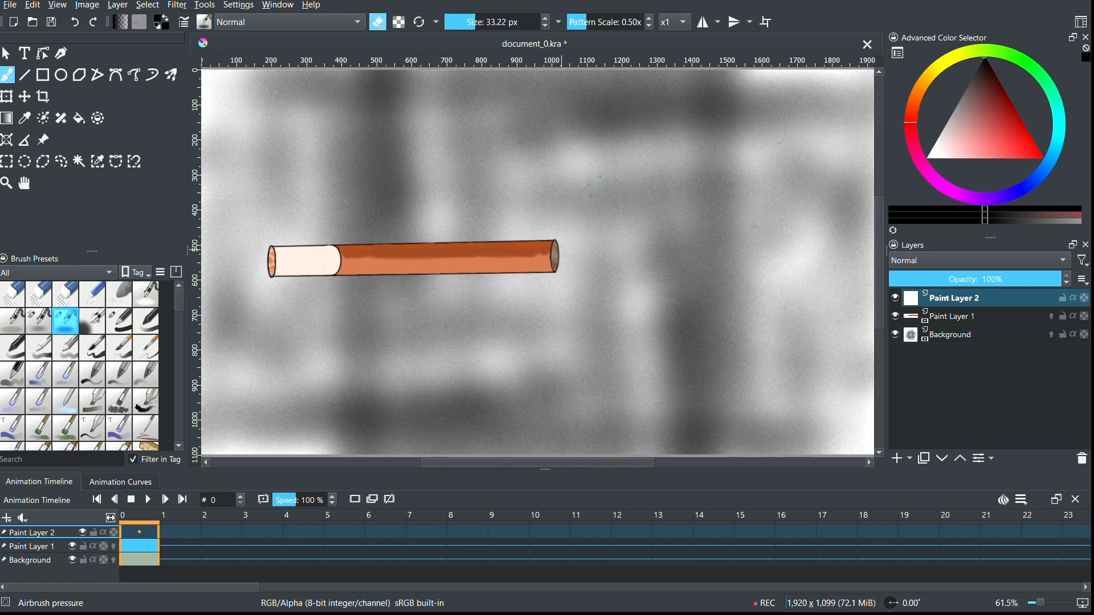
{"action": "mouse_move", "coordinate": [562, 251]}
{"action": "left_mouse_down"}
{"action": "mouse_move", "coordinate": [582, 240]}
{"action": "mouse_move", "coordinate": [611, 153]}
{"action": "left_mouse_up"}
{"action": "key", "text": "ctrl+z"}
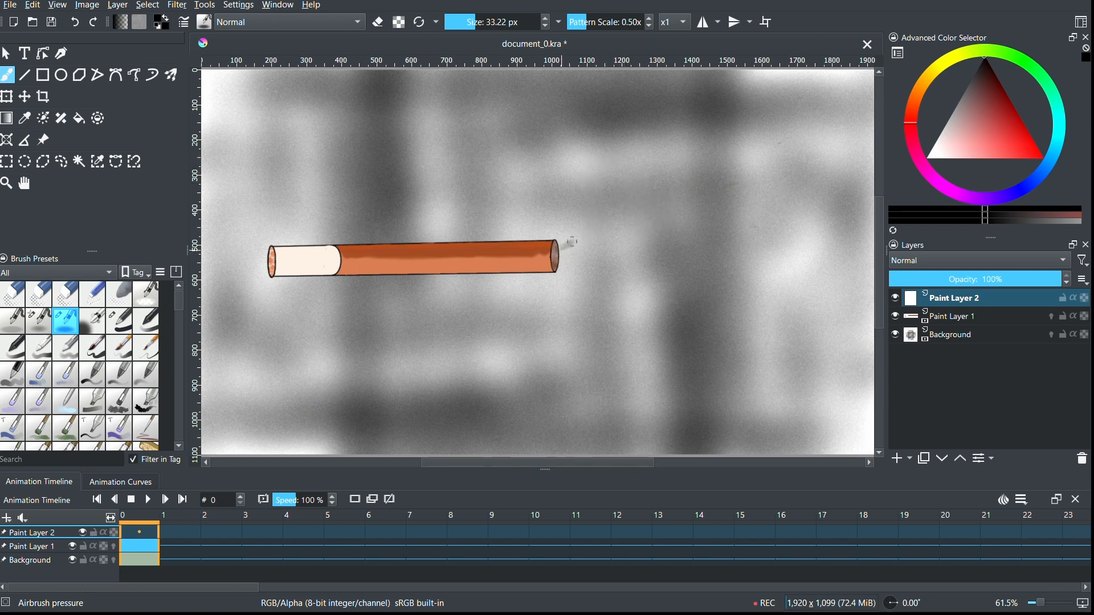